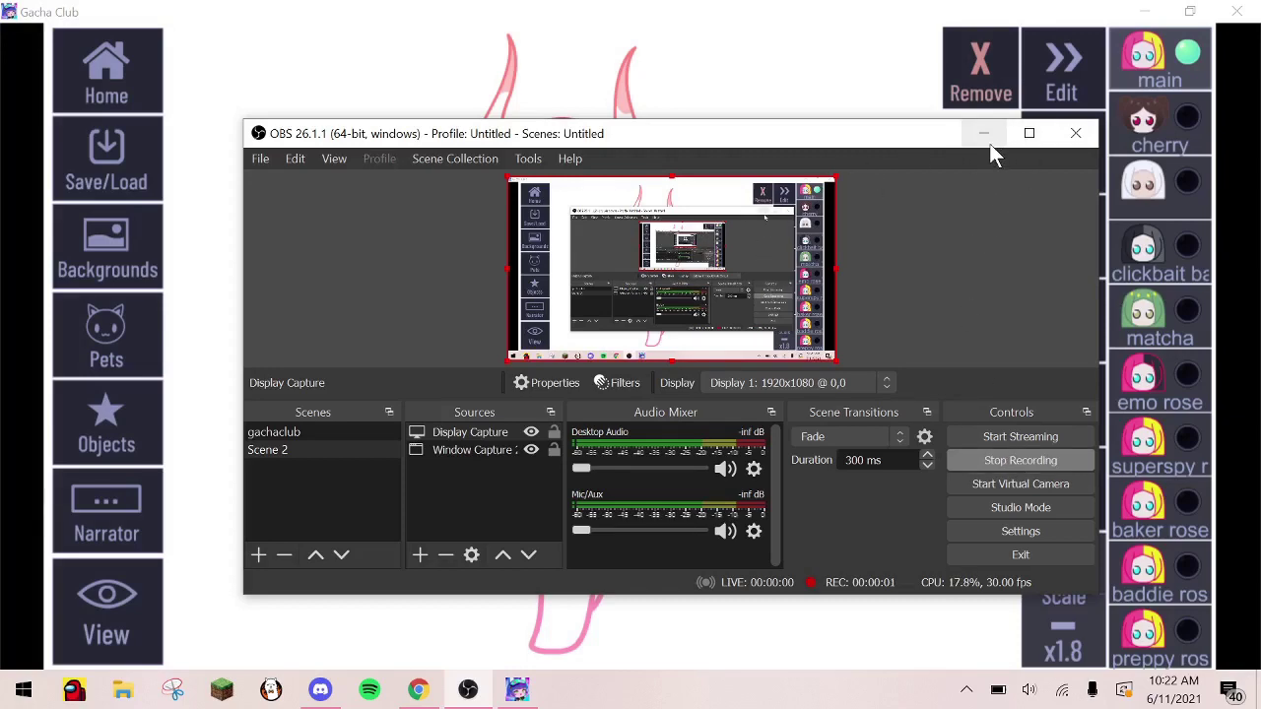
Minimize the OBS window and select the white-haired character in the home screen's character list
left_click(985, 136)
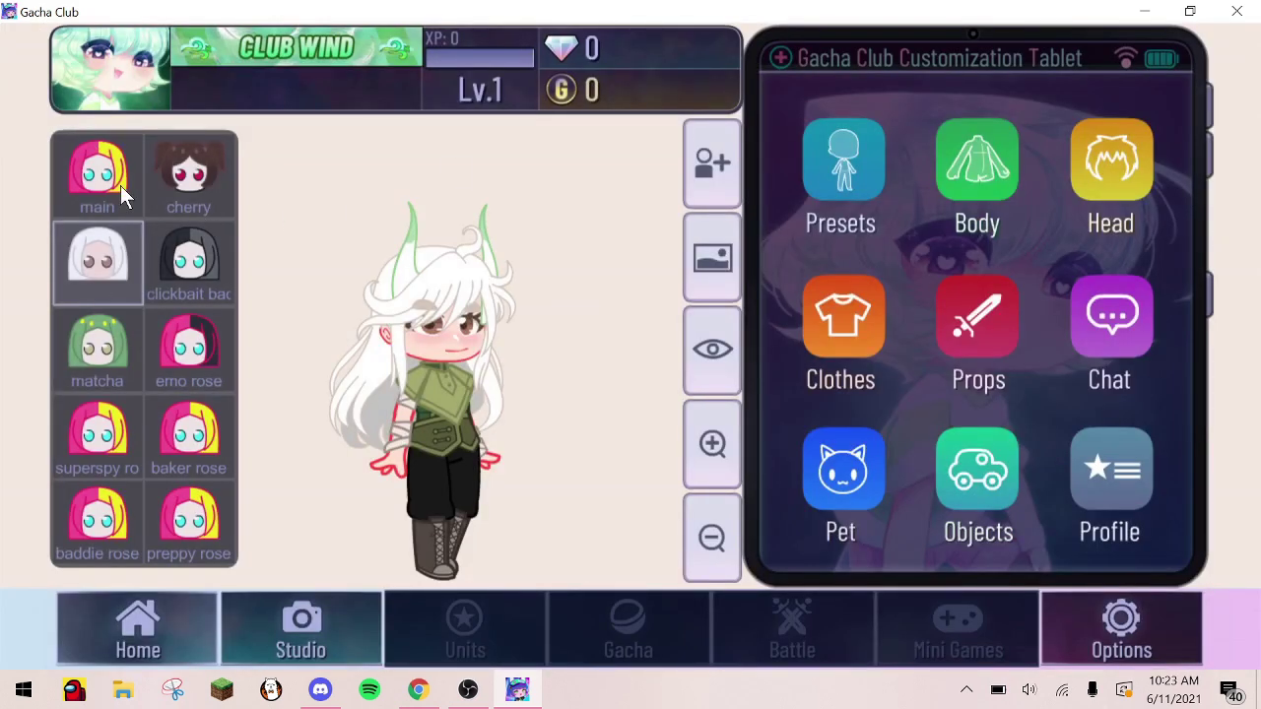
left_click(120, 185)
left_click(101, 274)
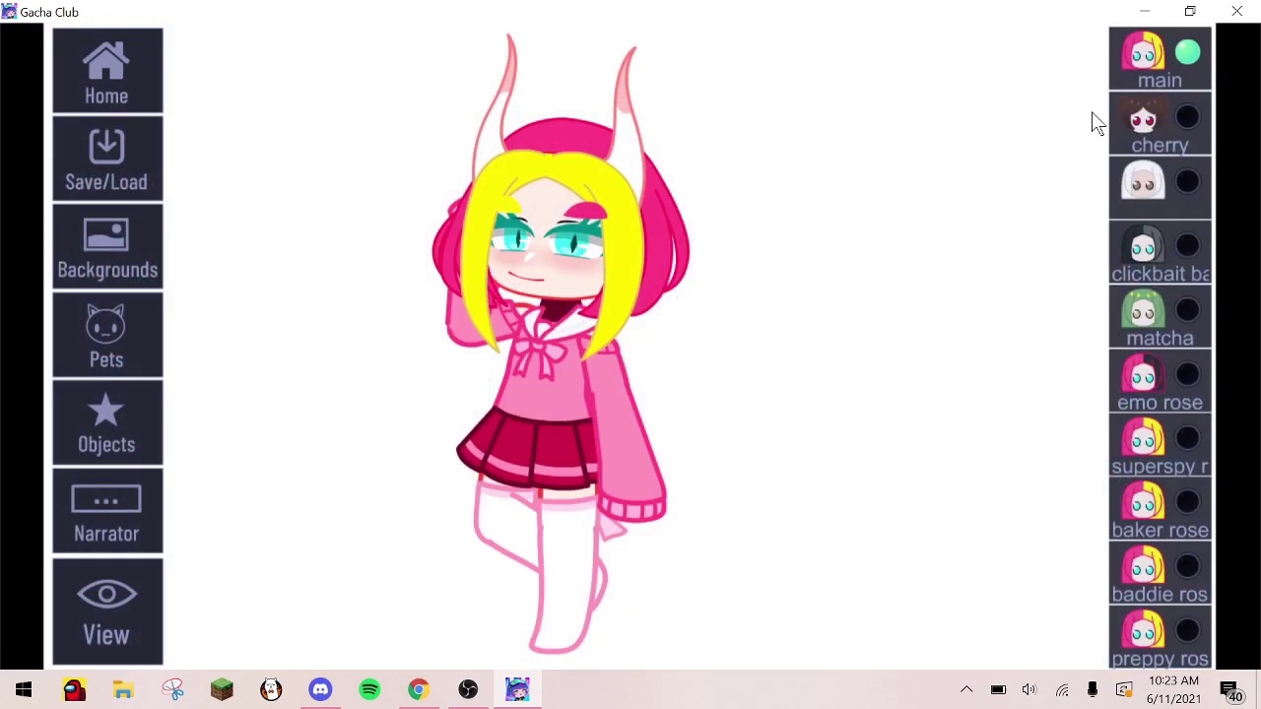
Remove the main character from the studio scene and place the white-haired character on the scene's left side
left_click(1140, 78)
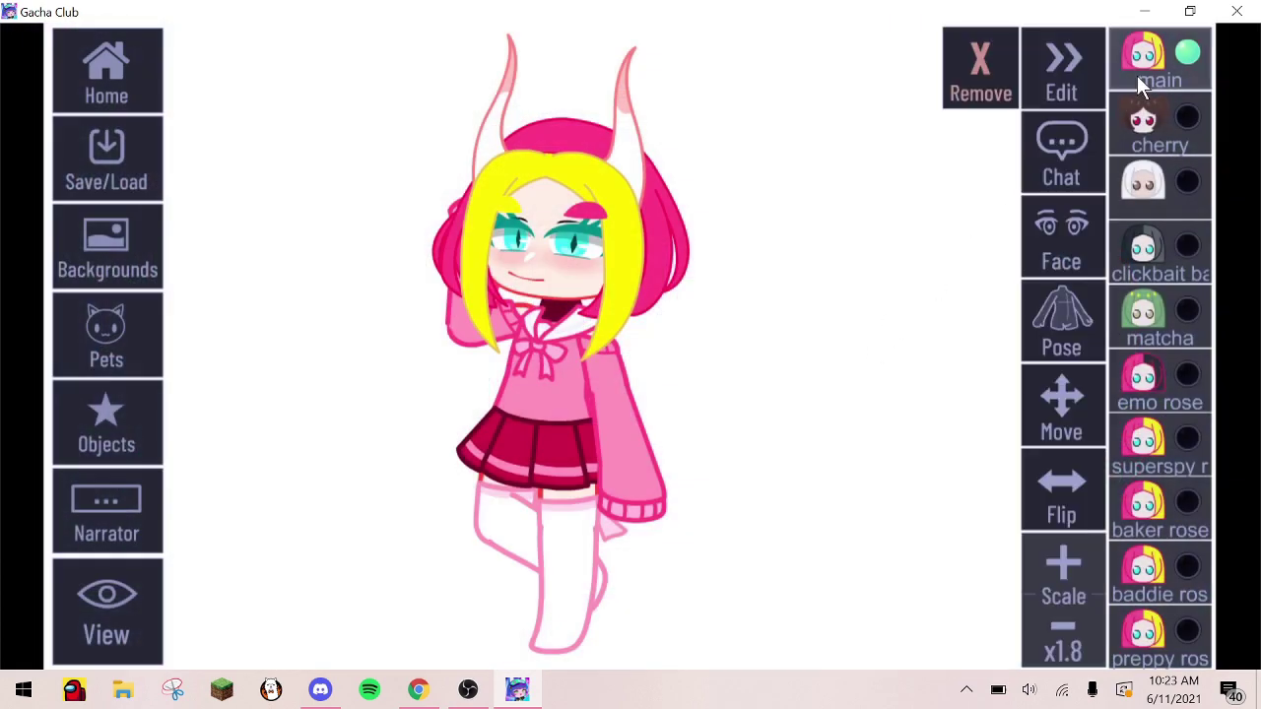
left_click(980, 74)
left_click(1153, 187)
left_click_drag(463, 453, 333, 510)
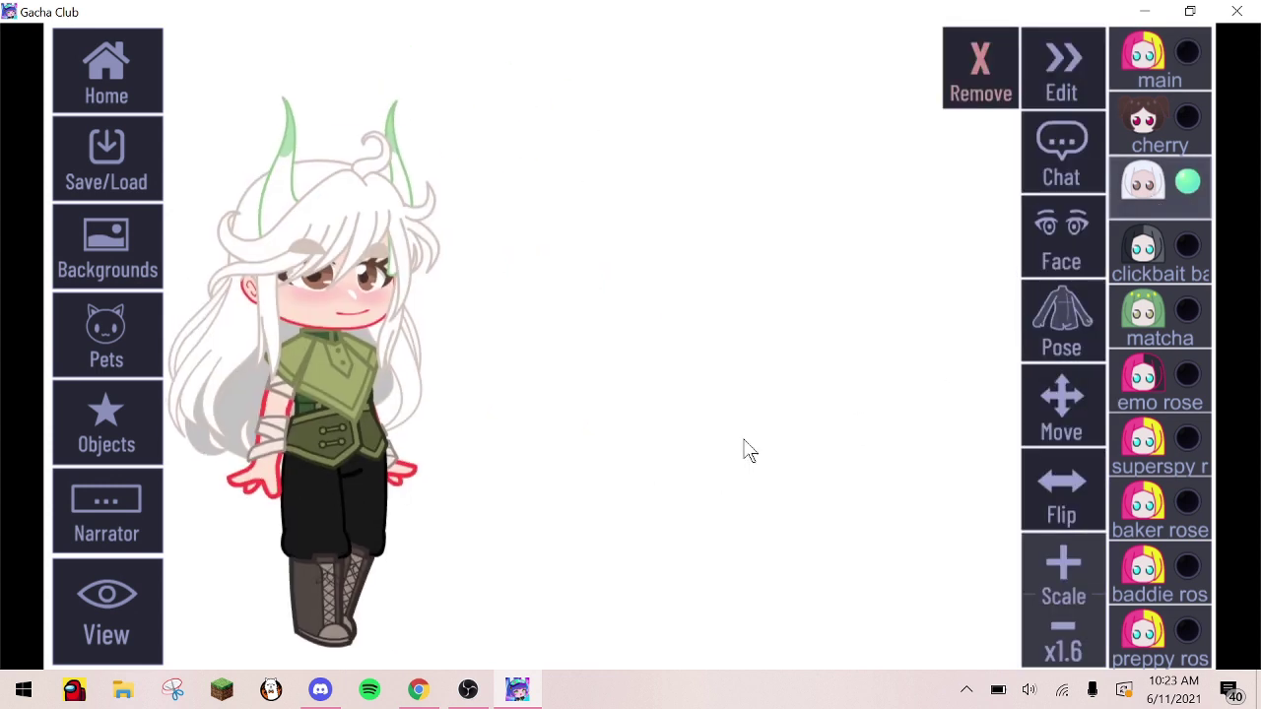
Add cherry to the scene, place her to the right of the white-haired character and scale her to x1.6
left_click(1133, 123)
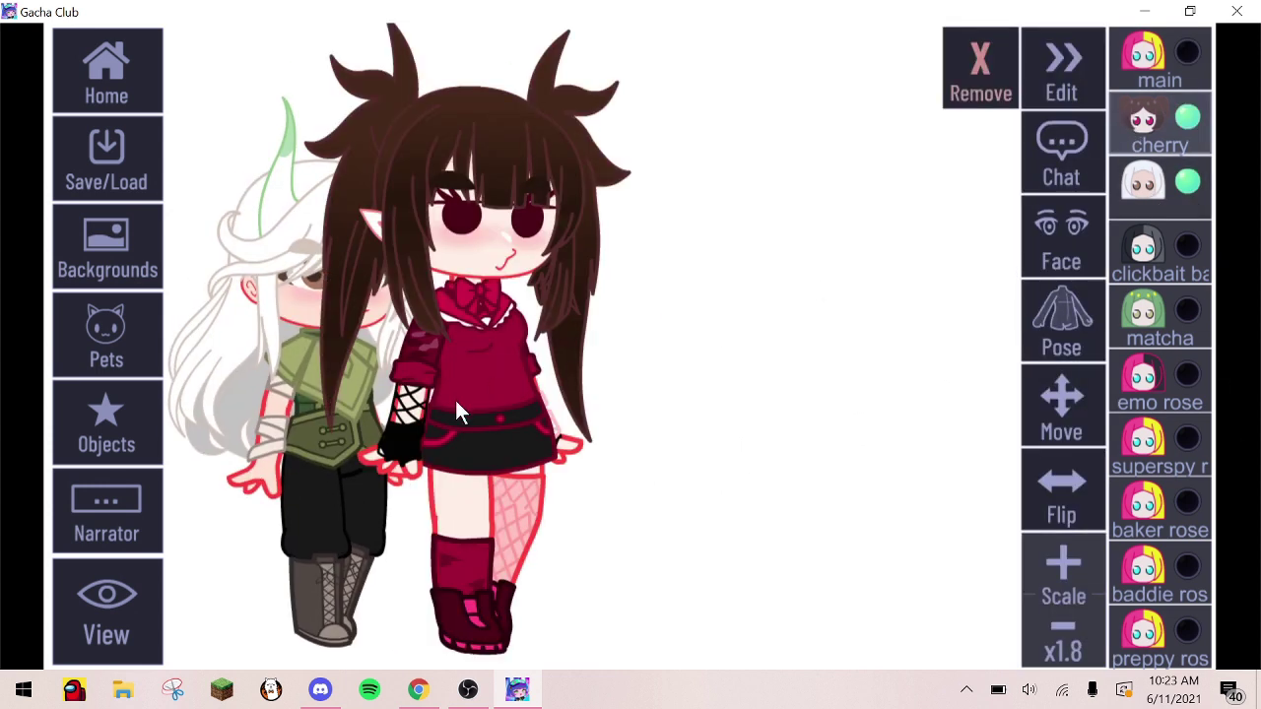
left_click_drag(463, 413, 719, 434)
left_click(1049, 640)
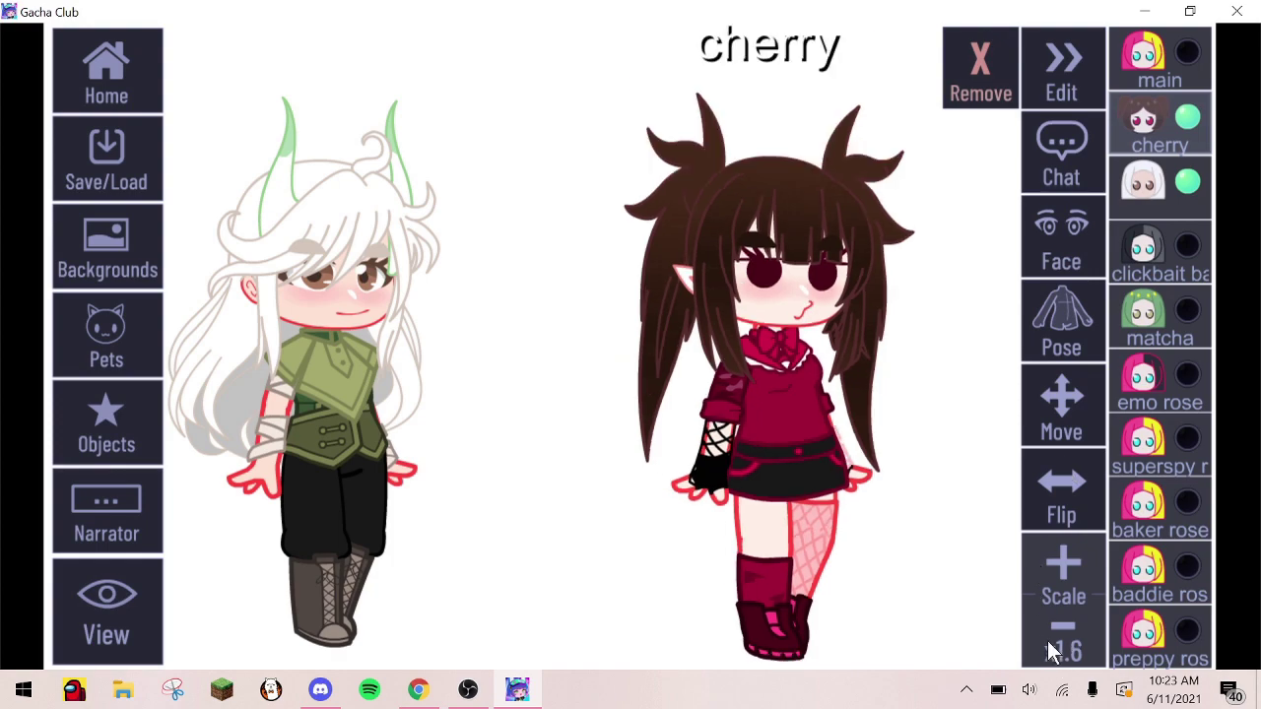
Clear the character name in cherry's profile and return to the studio scene
left_click(1062, 79)
left_click(975, 187)
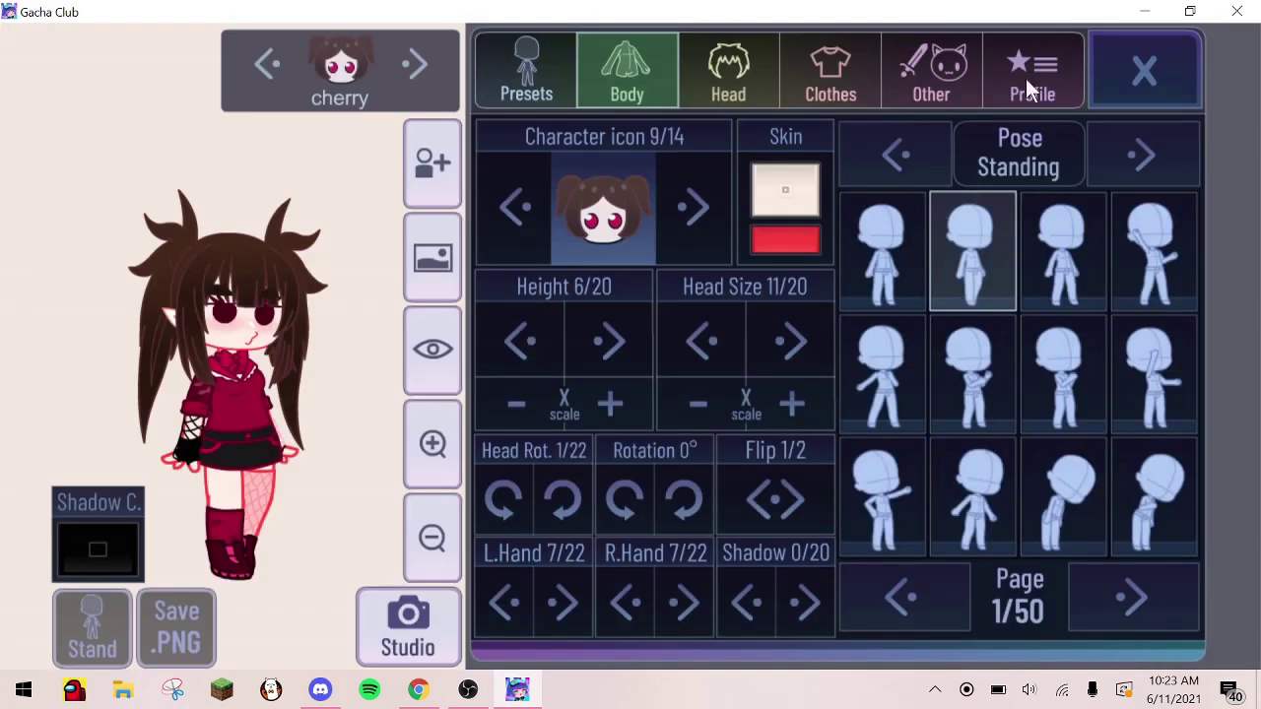
left_click(1026, 78)
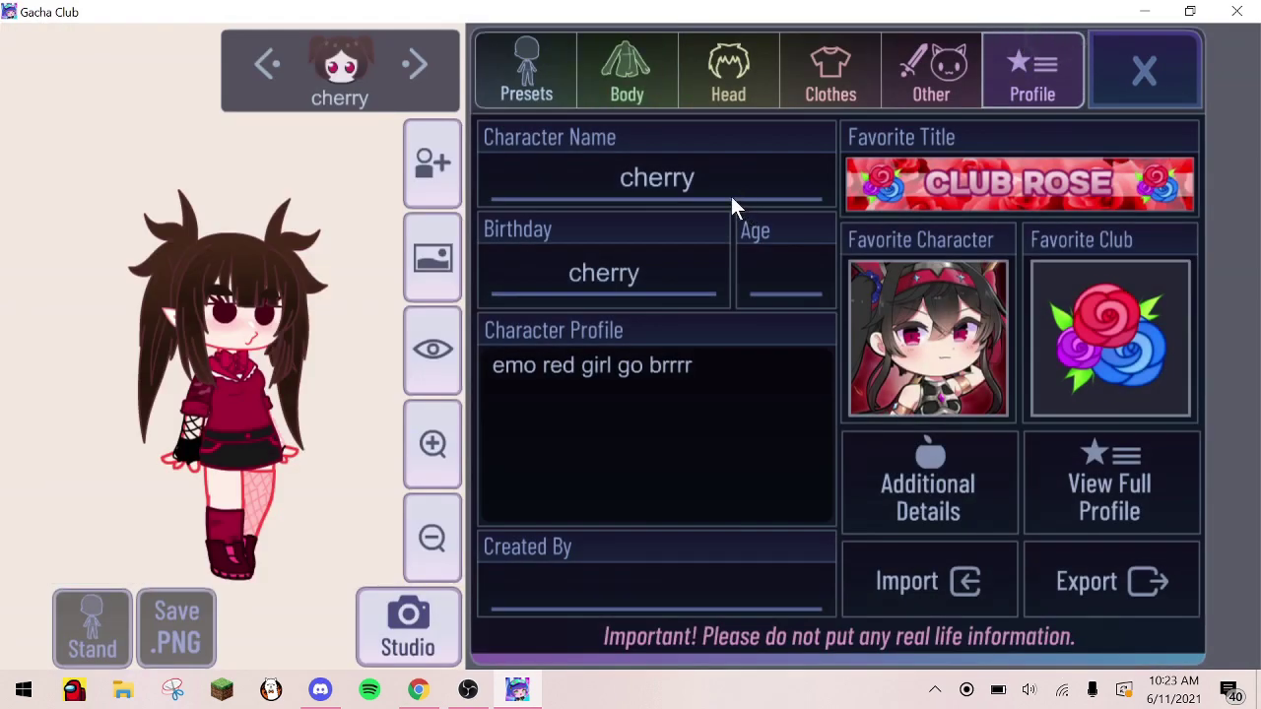
left_click(731, 196)
key("BackSpace")
key("BackSpace")
key("BackSpace")
key("BackSpace")
key("BackSpace")
key("BackSpace")
left_click(1126, 105)
left_click(1144, 70)
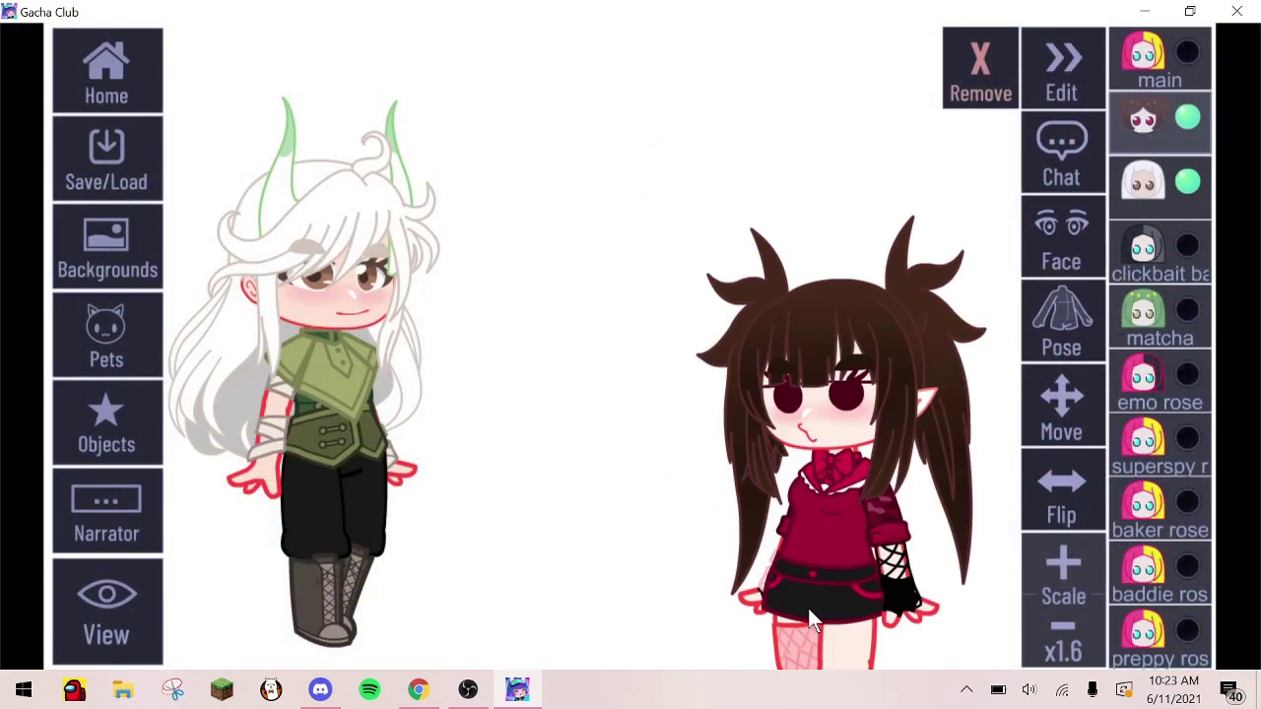
Move the flipped dark-haired character up into full view and give her Normal eyes and the simple curved smile
left_click_drag(808, 608, 774, 473)
left_click(1072, 220)
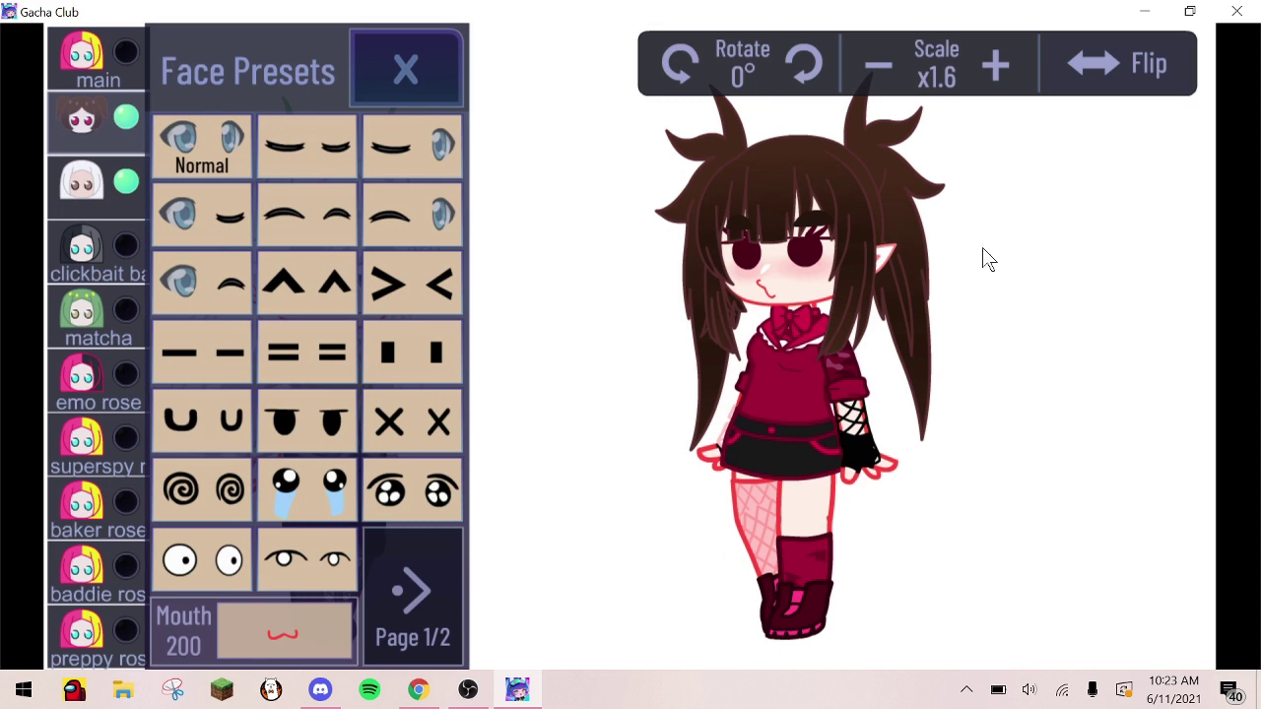
left_click(305, 630)
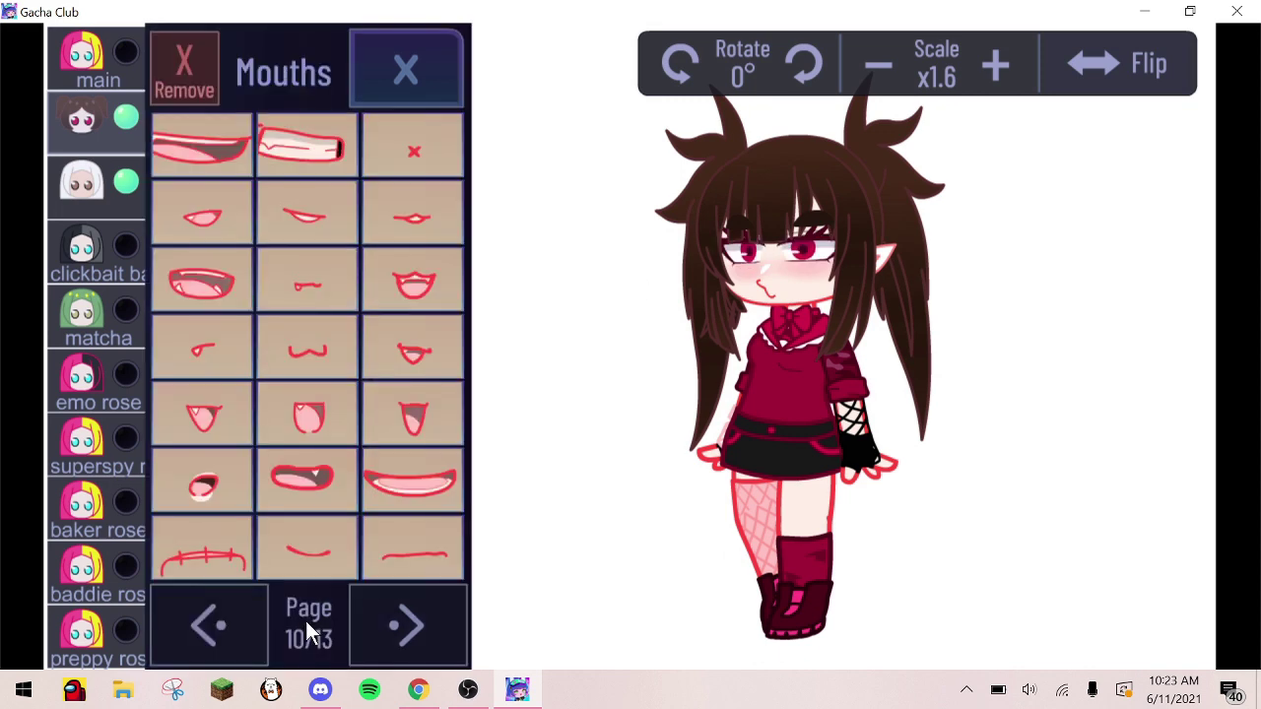
left_click(340, 553)
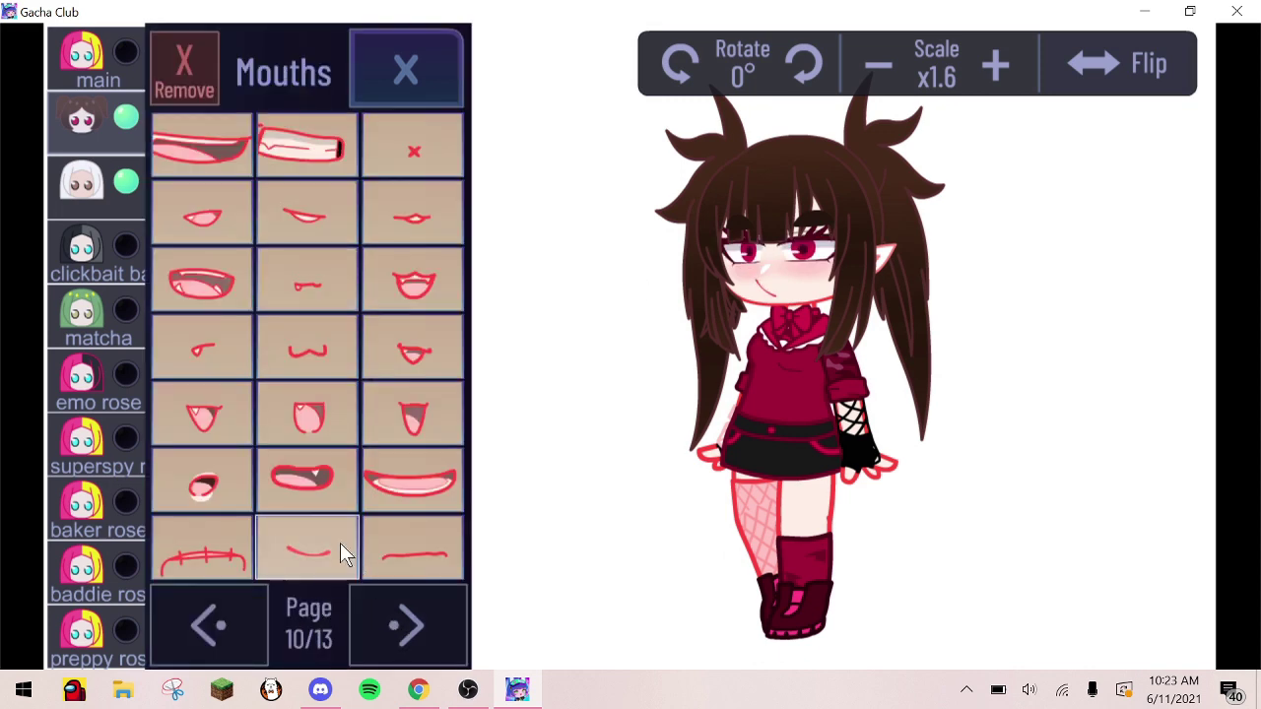
left_click(421, 82)
left_click(394, 78)
Rotate the dark-haired character's mouth to 348° and preview the studio scene with the controls hidden
left_click(1066, 91)
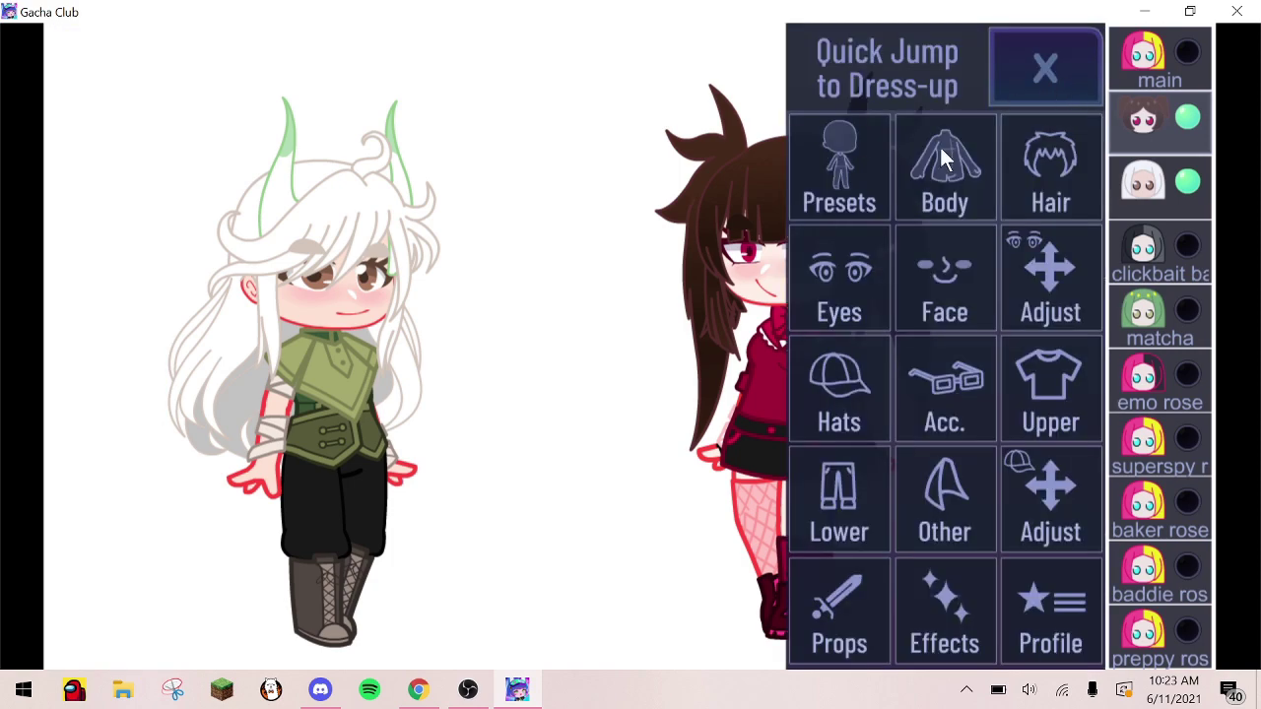
left_click(944, 160)
left_click(892, 149)
left_click(828, 77)
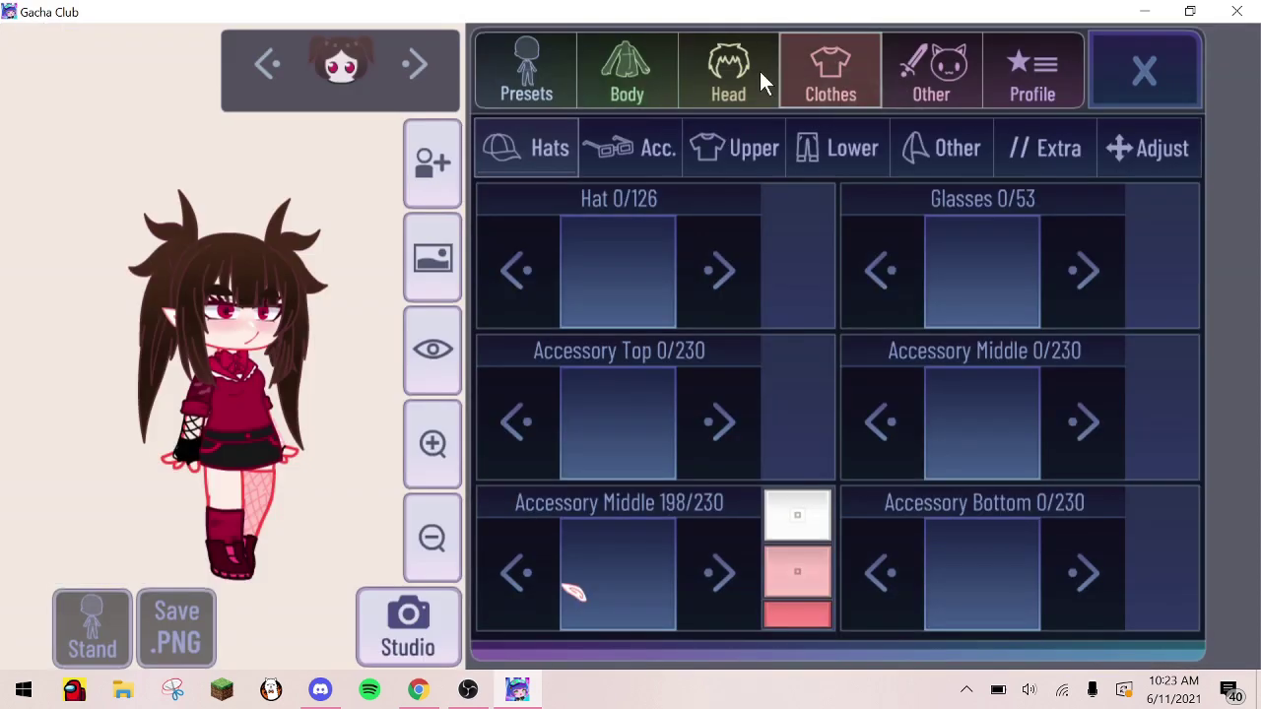
left_click(1187, 158)
left_click(749, 84)
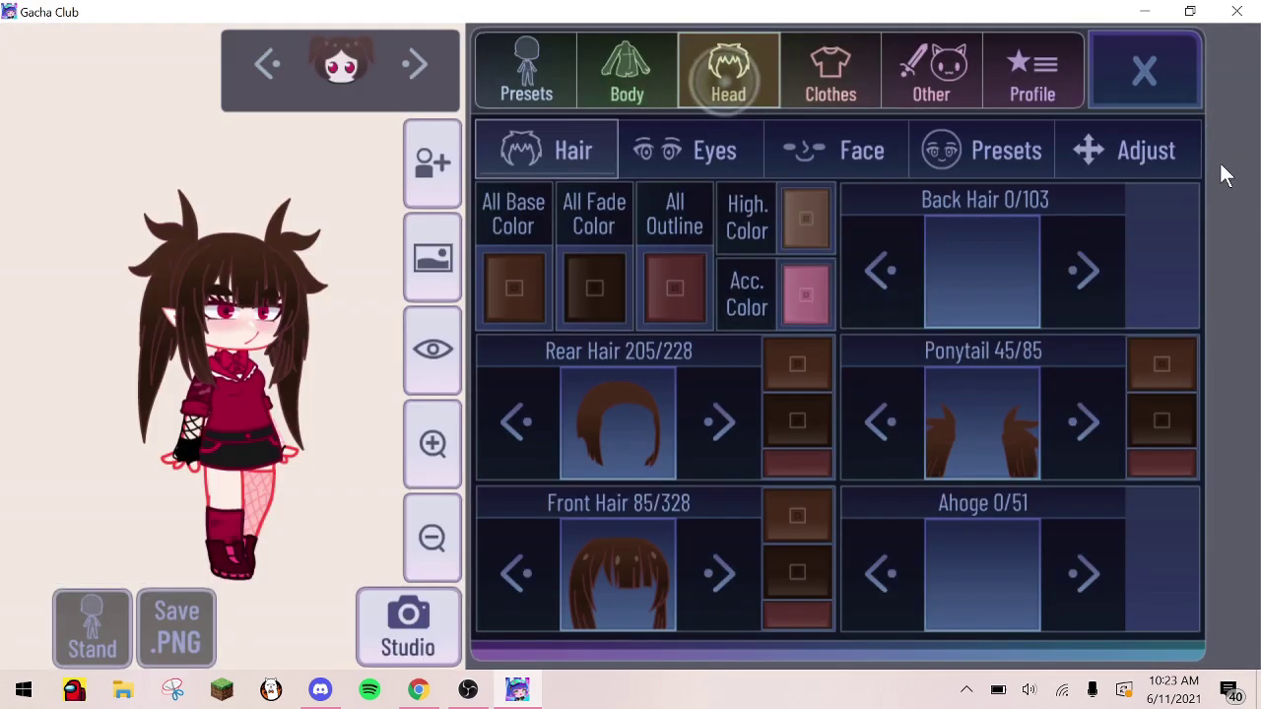
left_click(1129, 144)
left_click(571, 610)
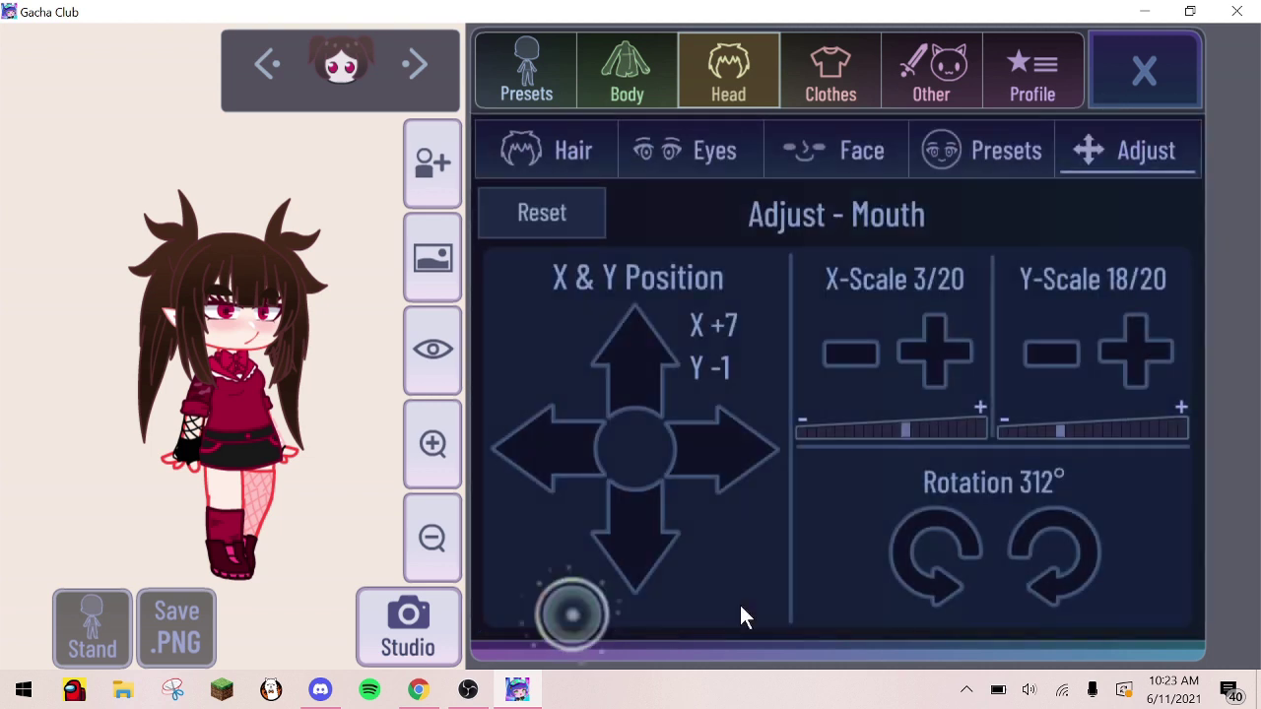
left_click(908, 532)
left_click(908, 532)
left_click_drag(1059, 522, 1057, 519)
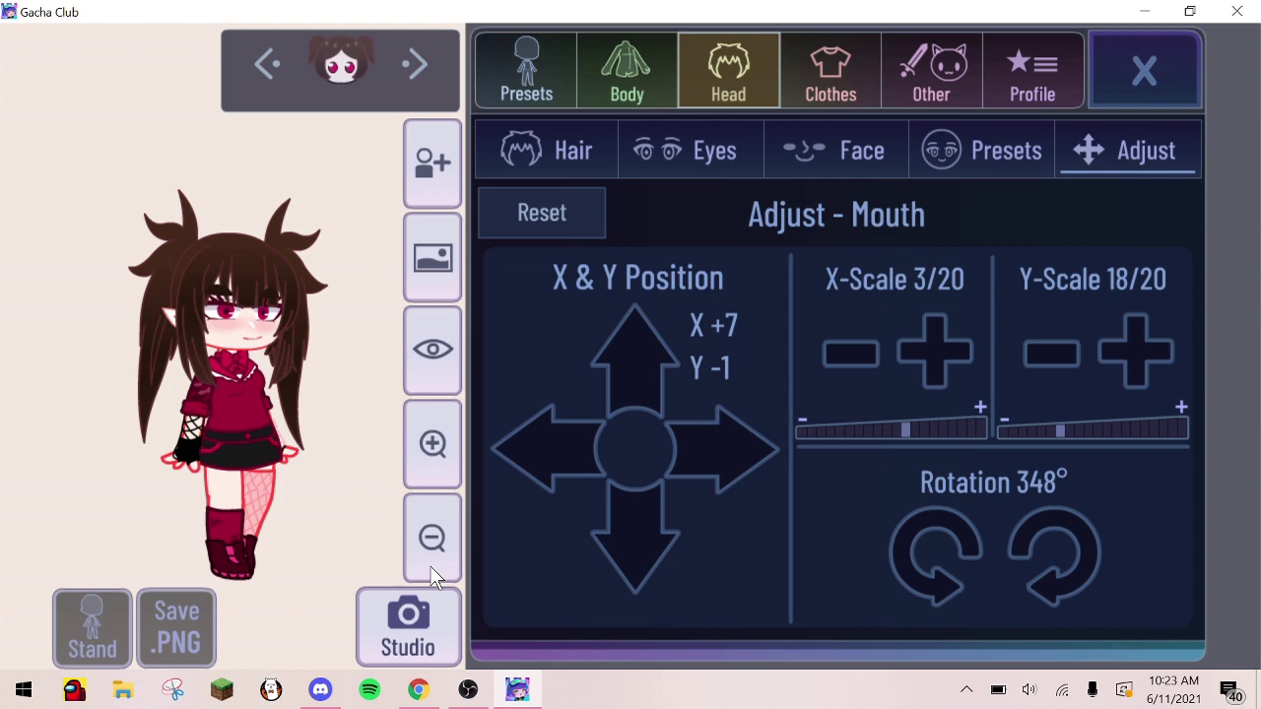
left_click(448, 595)
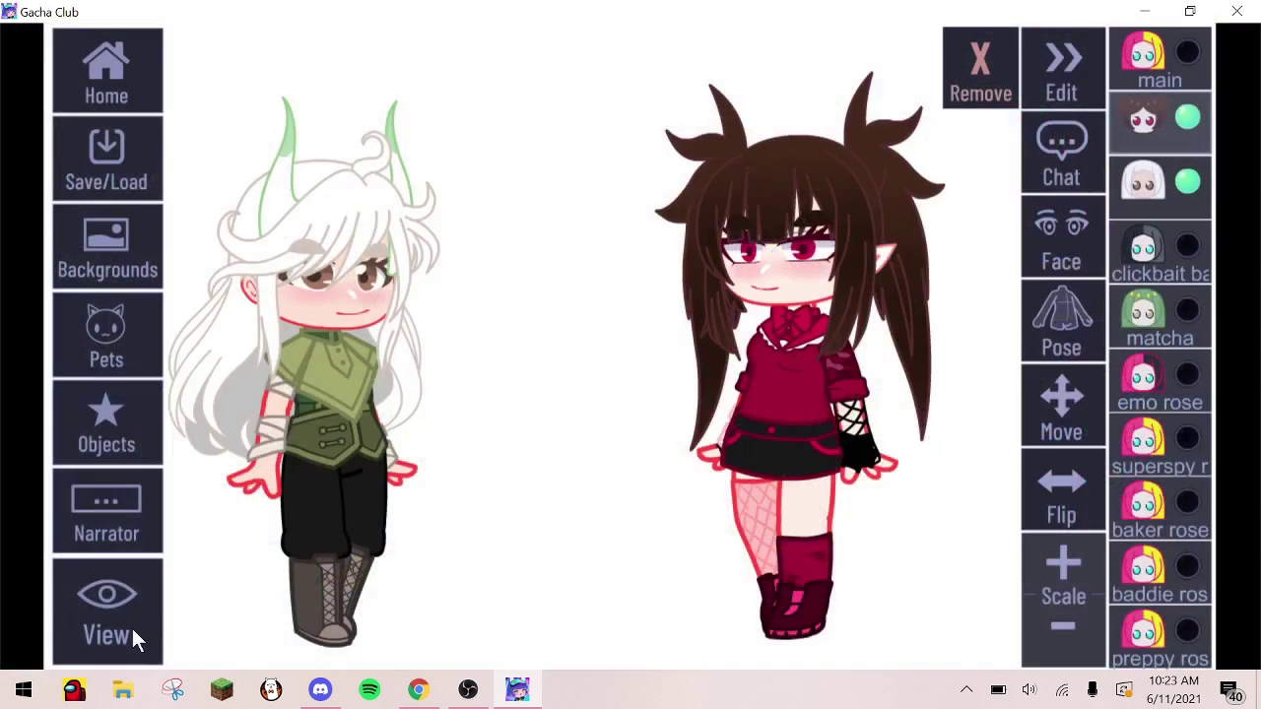
left_click(132, 630)
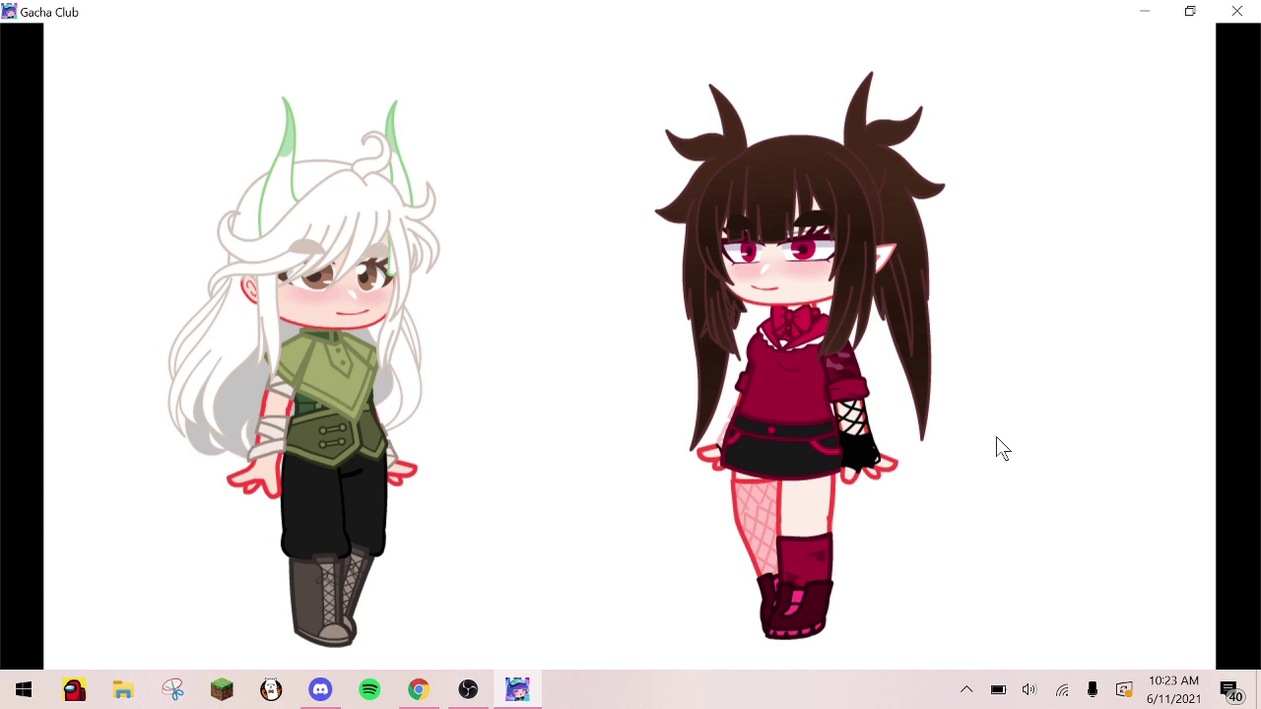
left_click(962, 363)
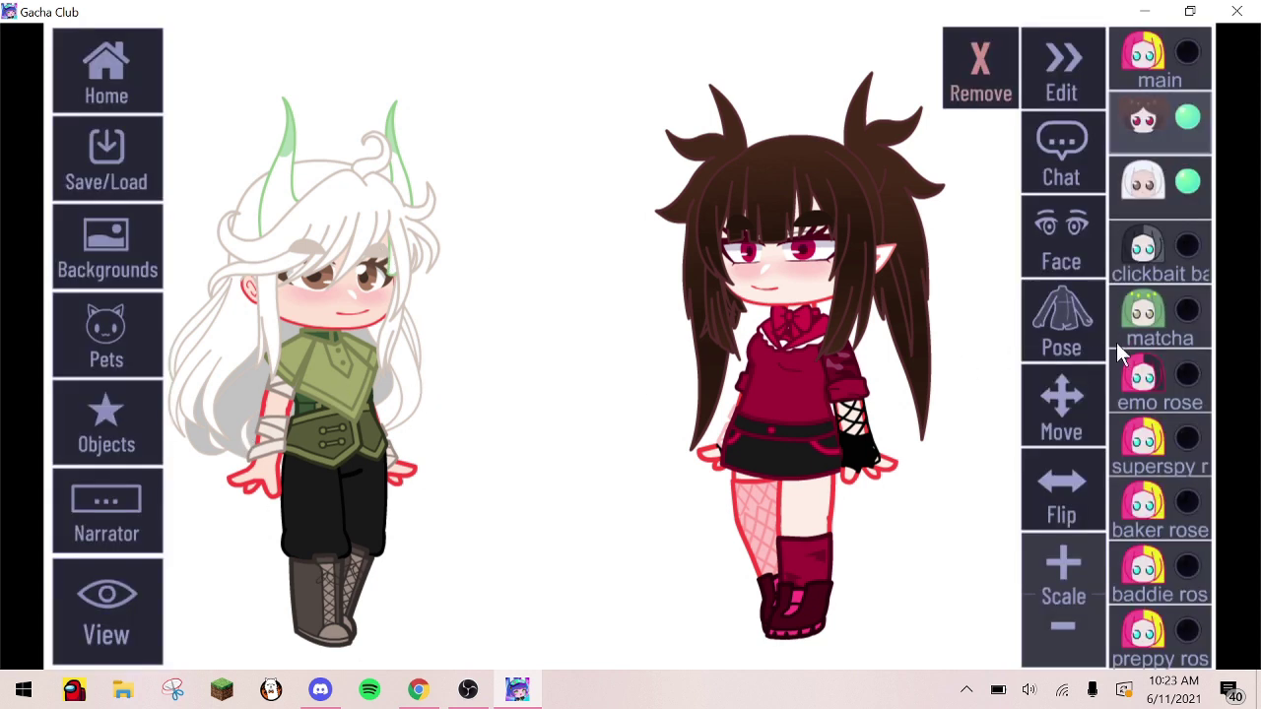
Shift the white-haired character slightly left and give her the ^ ^ eyes preset and wavy mouth 200
left_click(1146, 182)
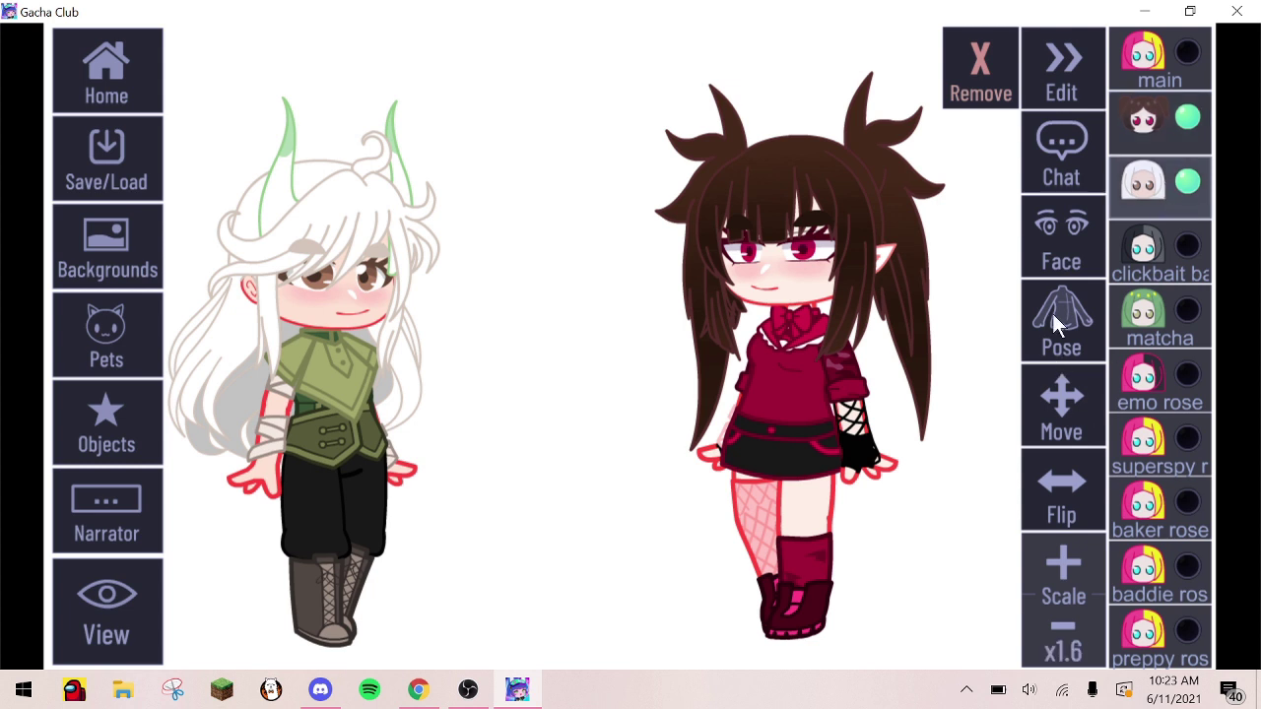
left_click_drag(410, 494, 328, 472)
left_click(1050, 241)
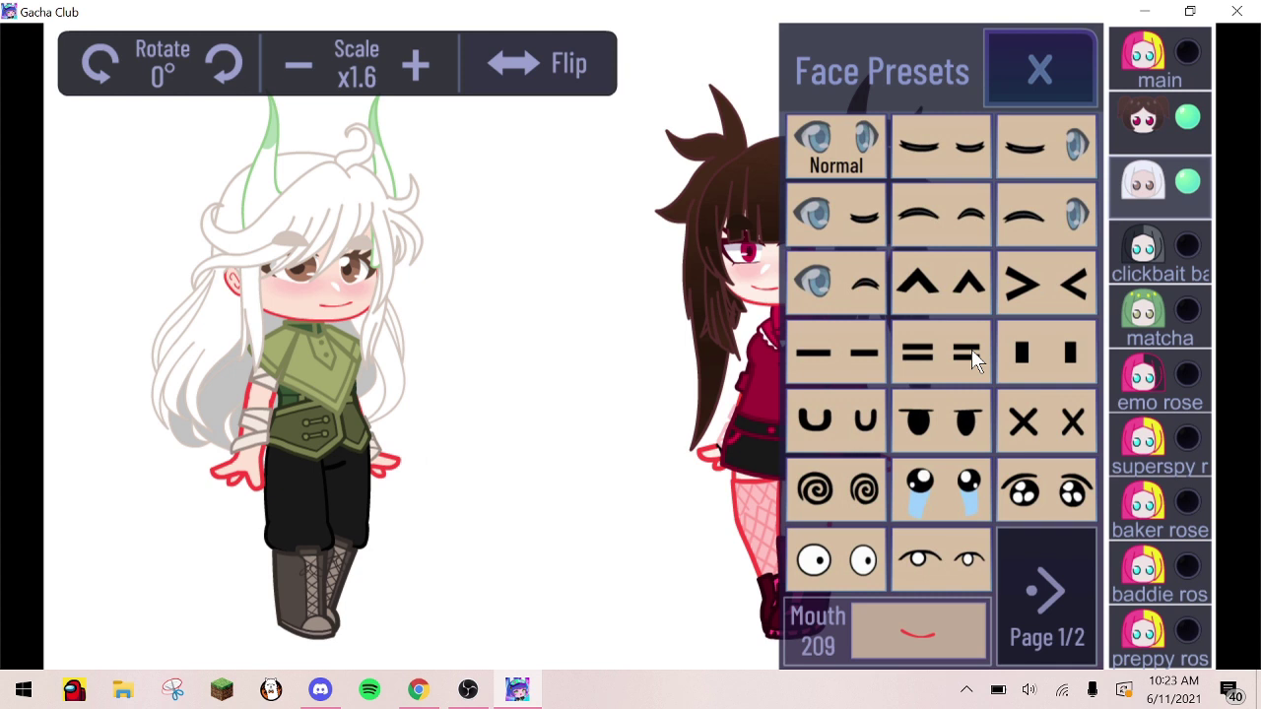
left_click(941, 283)
left_click(938, 648)
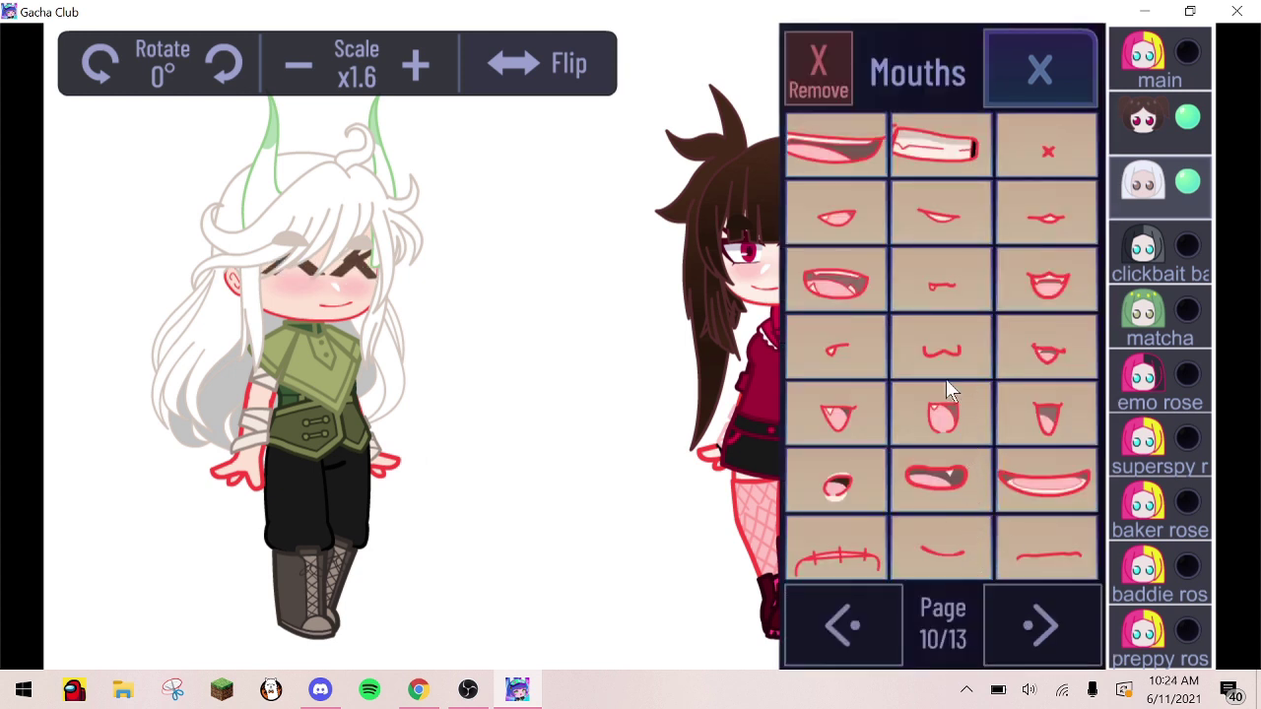
left_click(941, 332)
left_click(1046, 88)
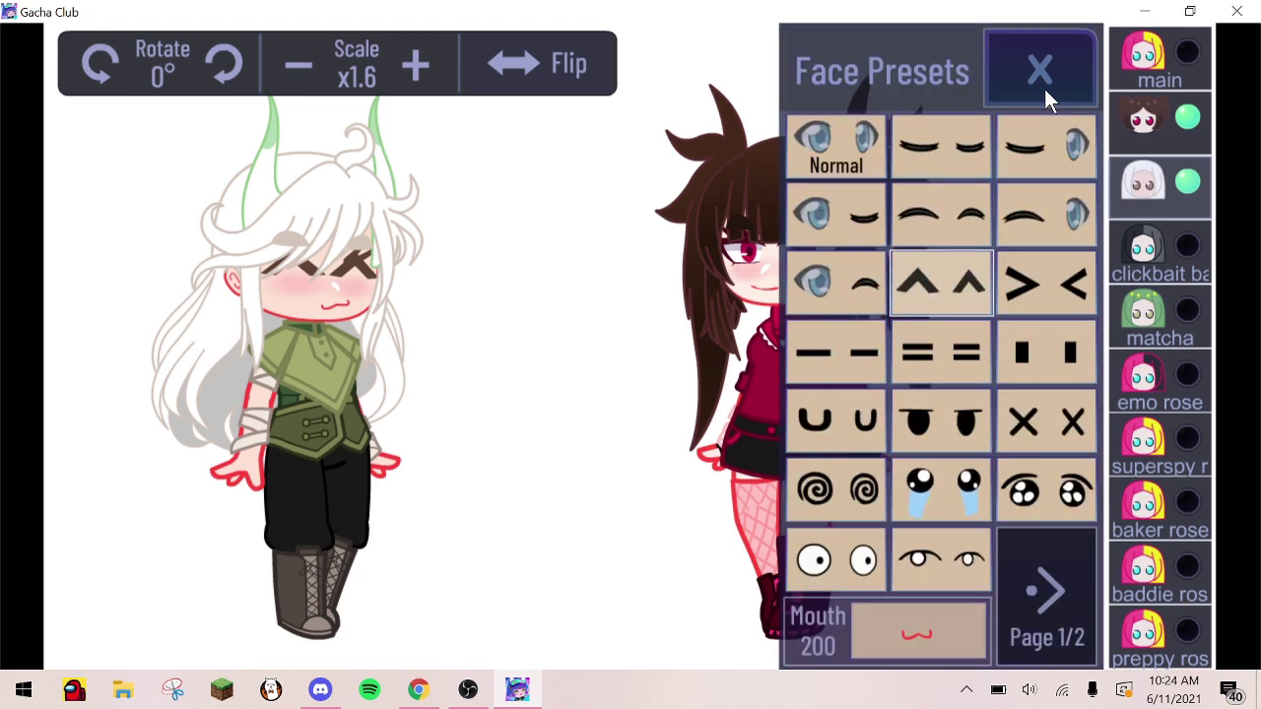
left_click(1045, 88)
Give the white-haired character the Standing pose from page 5 with both hands clasped in front
left_click(1067, 325)
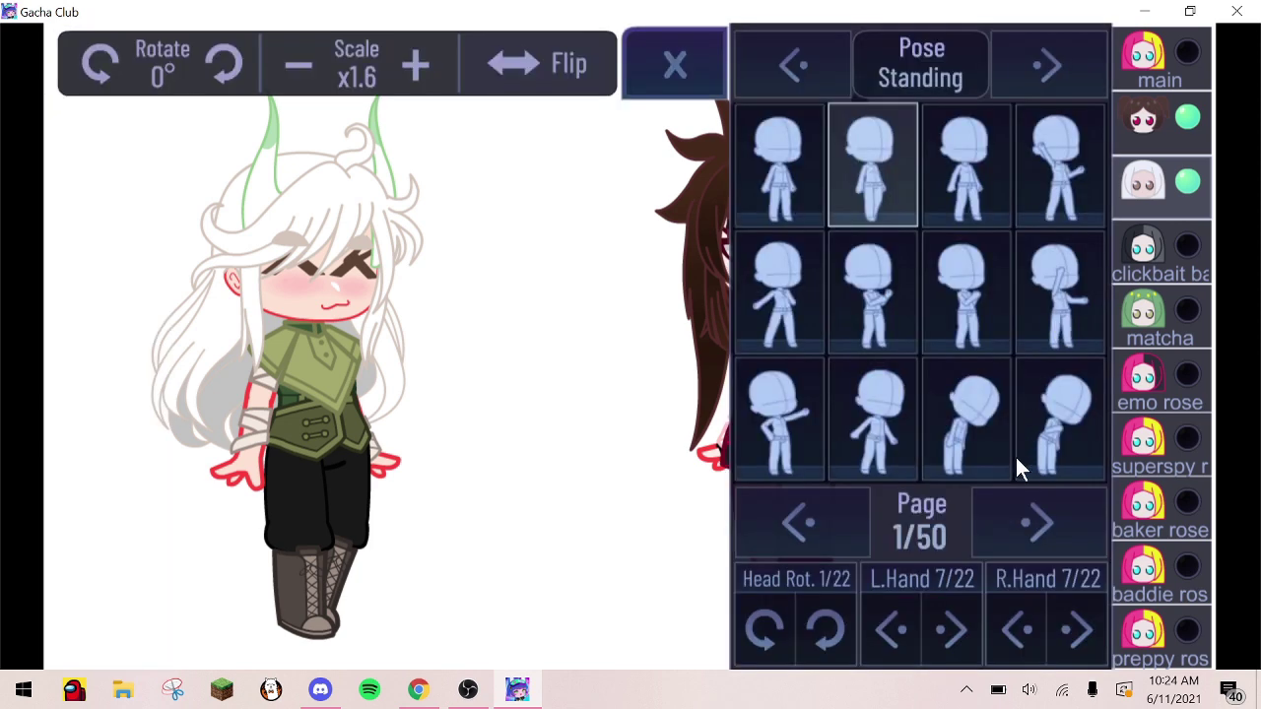
left_click(1018, 514)
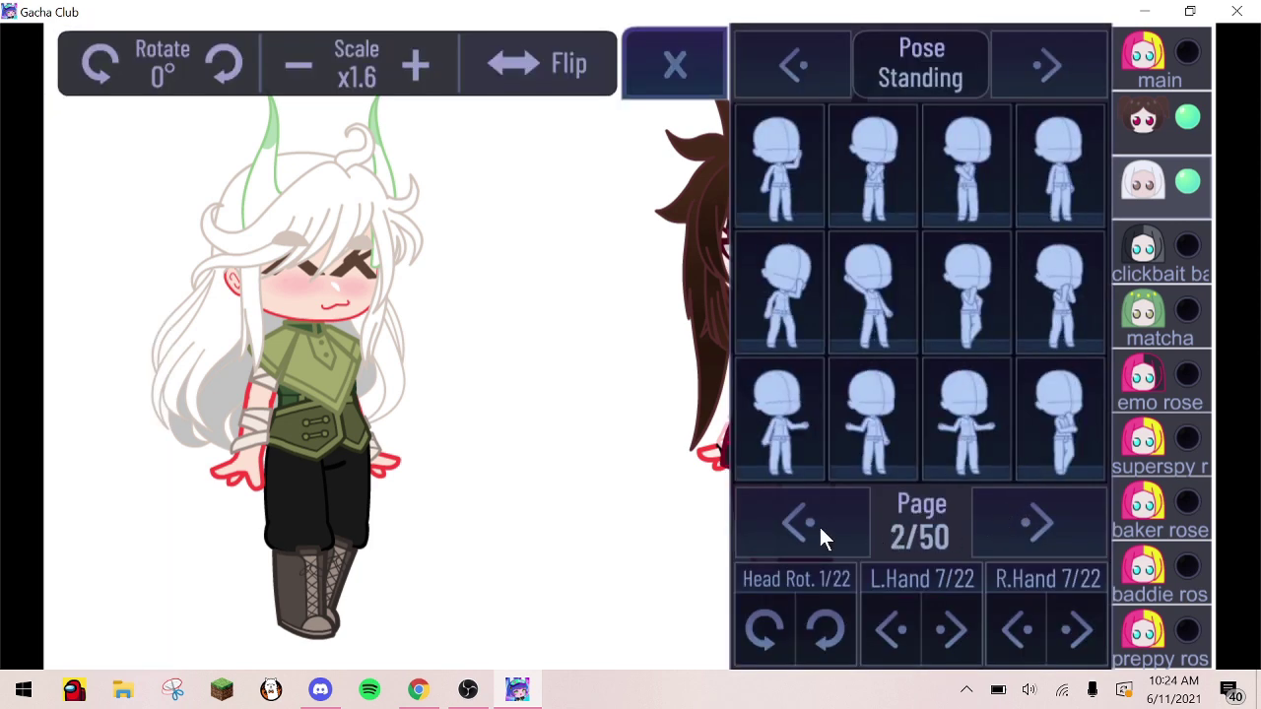
left_click(798, 522)
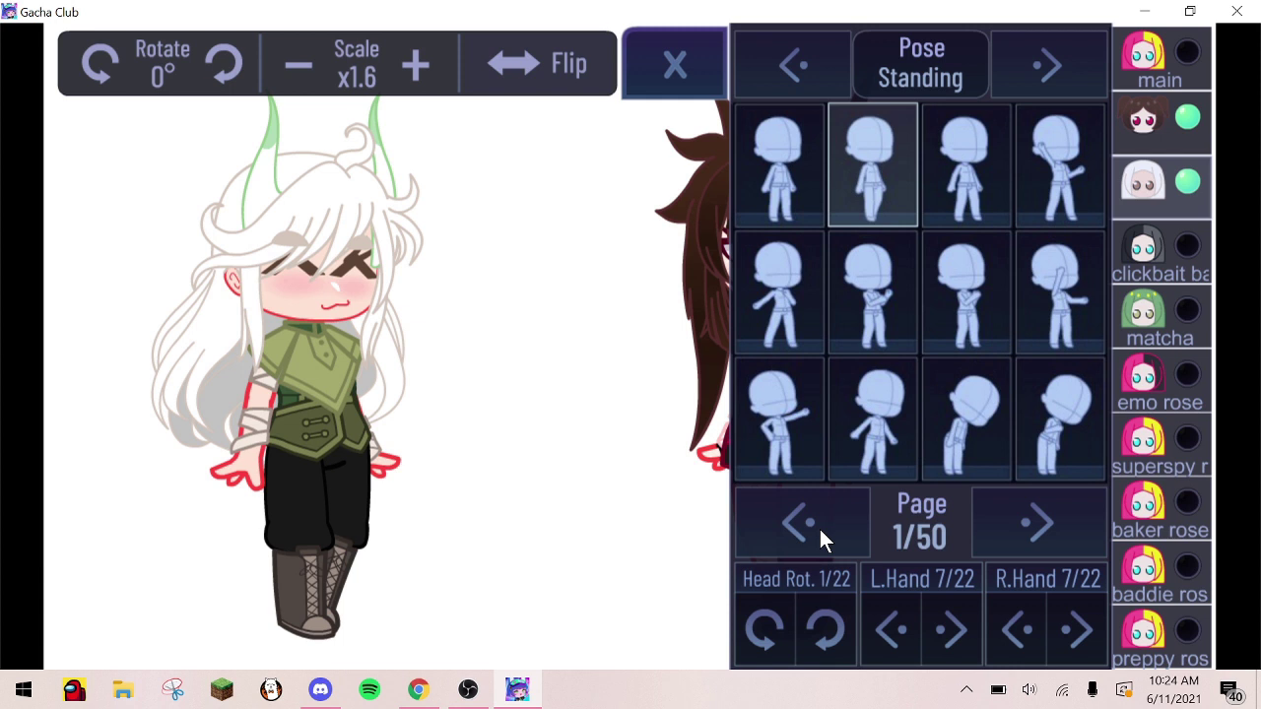
left_click(818, 528)
left_click(990, 527)
left_click(993, 528)
left_click(995, 530)
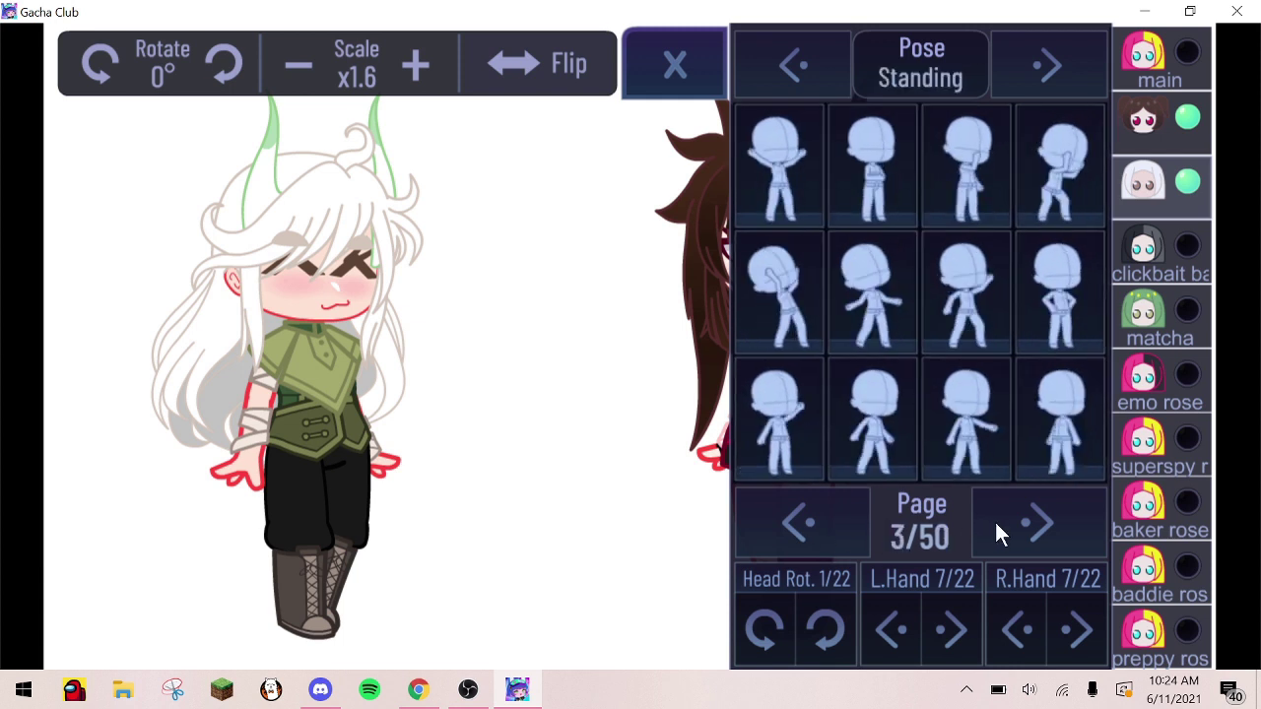
left_click(1006, 530)
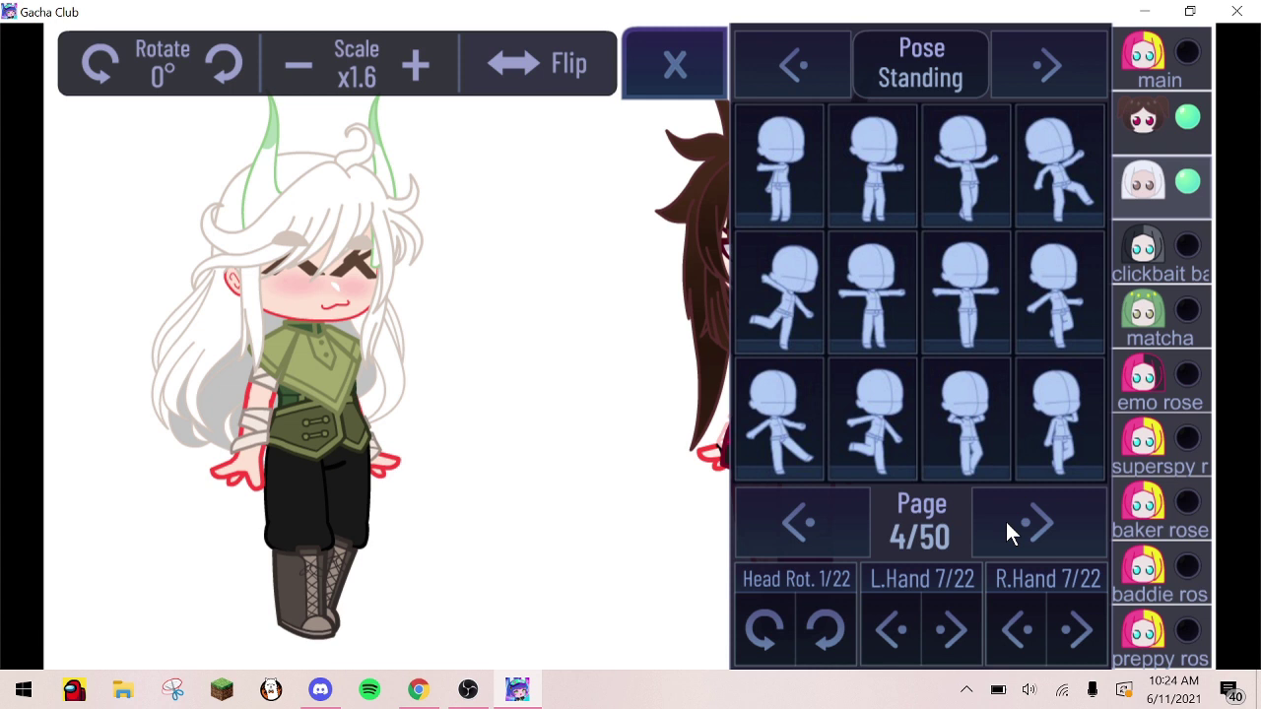
left_click(1006, 530)
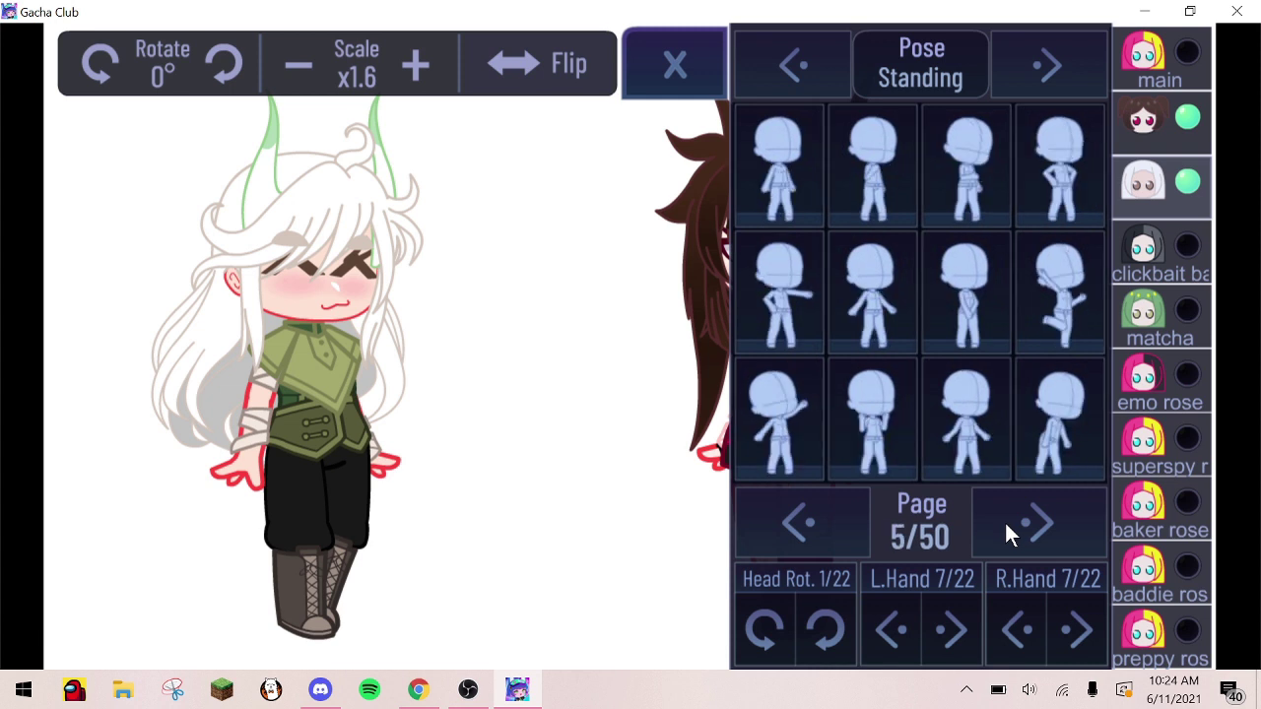
left_click(946, 271)
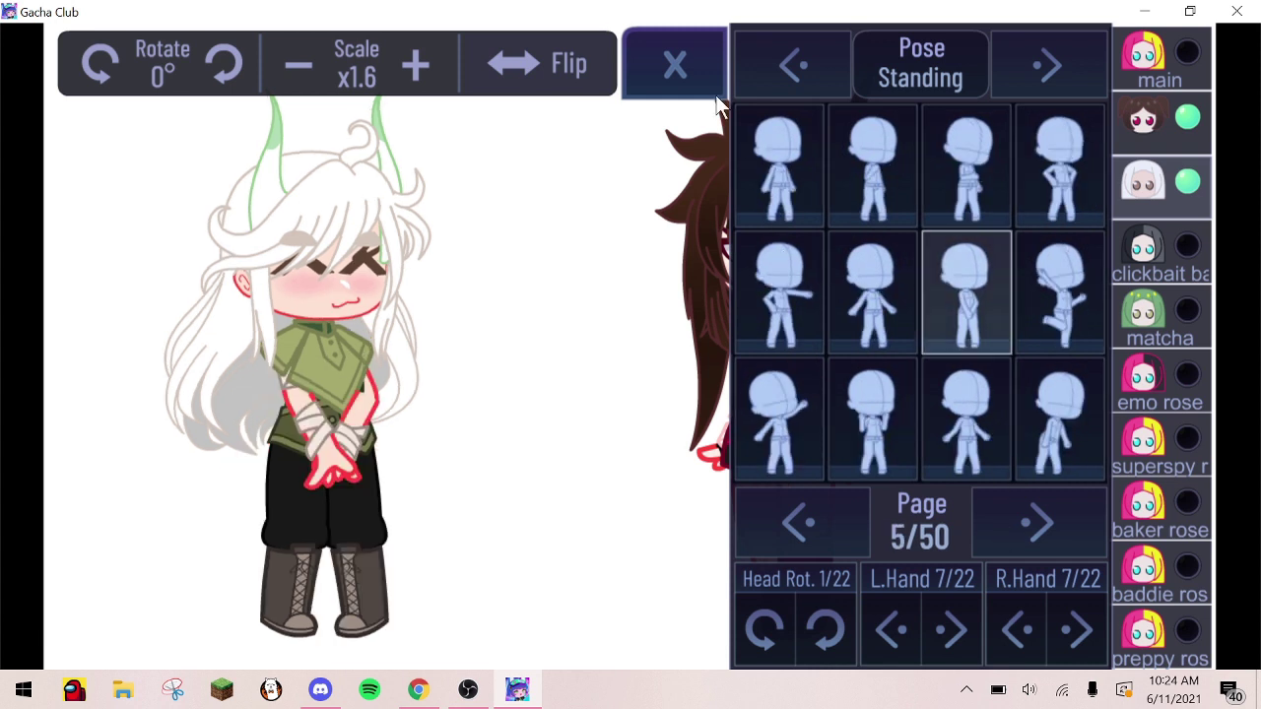
left_click(715, 94)
Give the dark-haired character the wide-legged Standing pose with one arm raised from page 3
left_click(1167, 120)
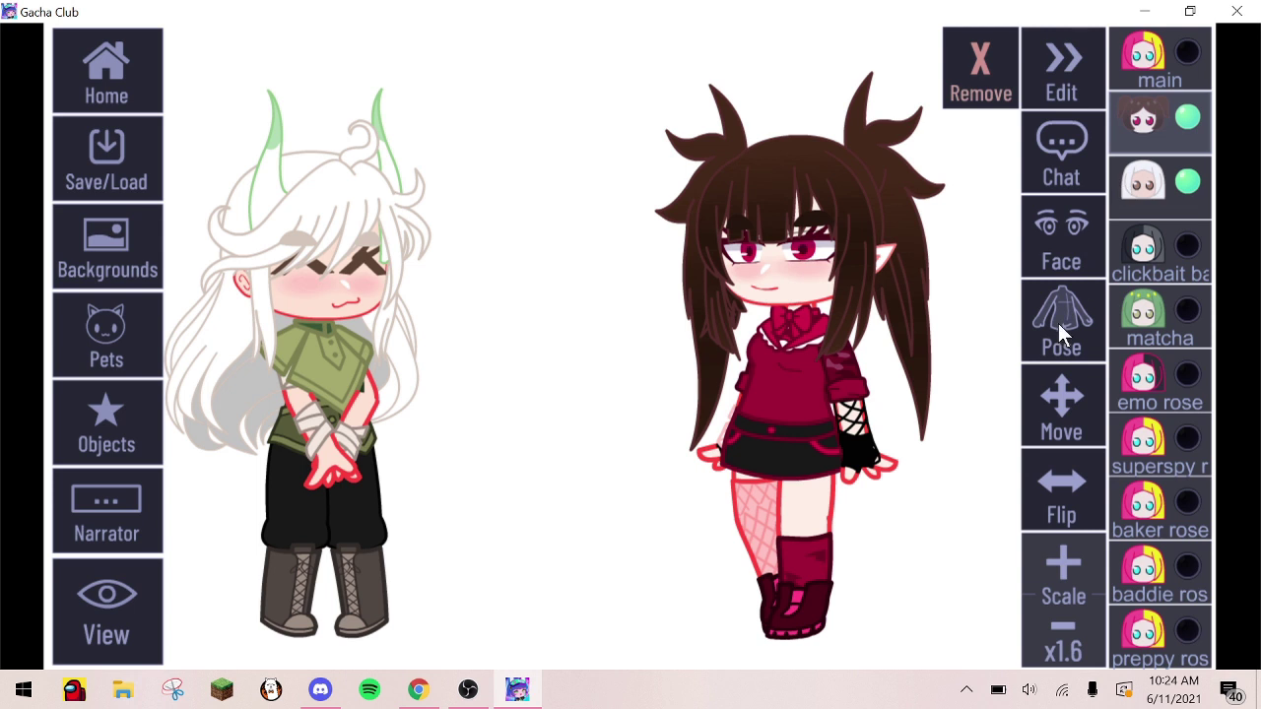
left_click(1061, 320)
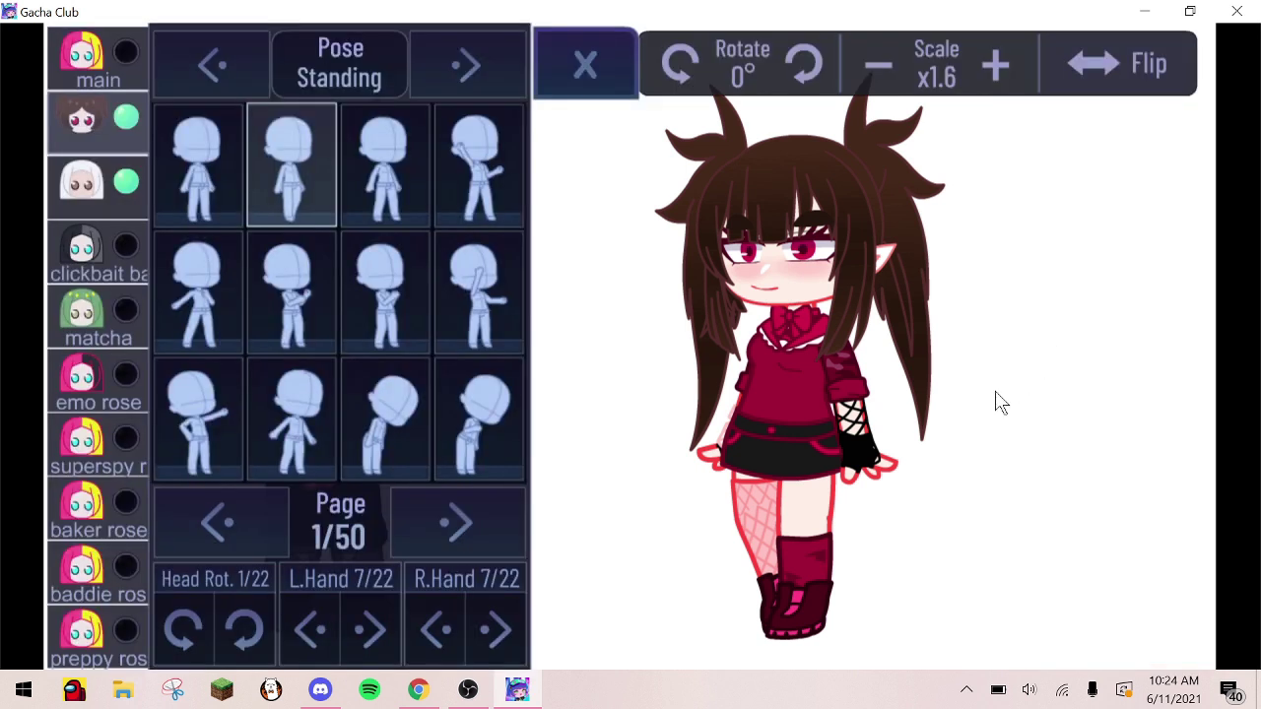
left_click(437, 532)
left_click(438, 537)
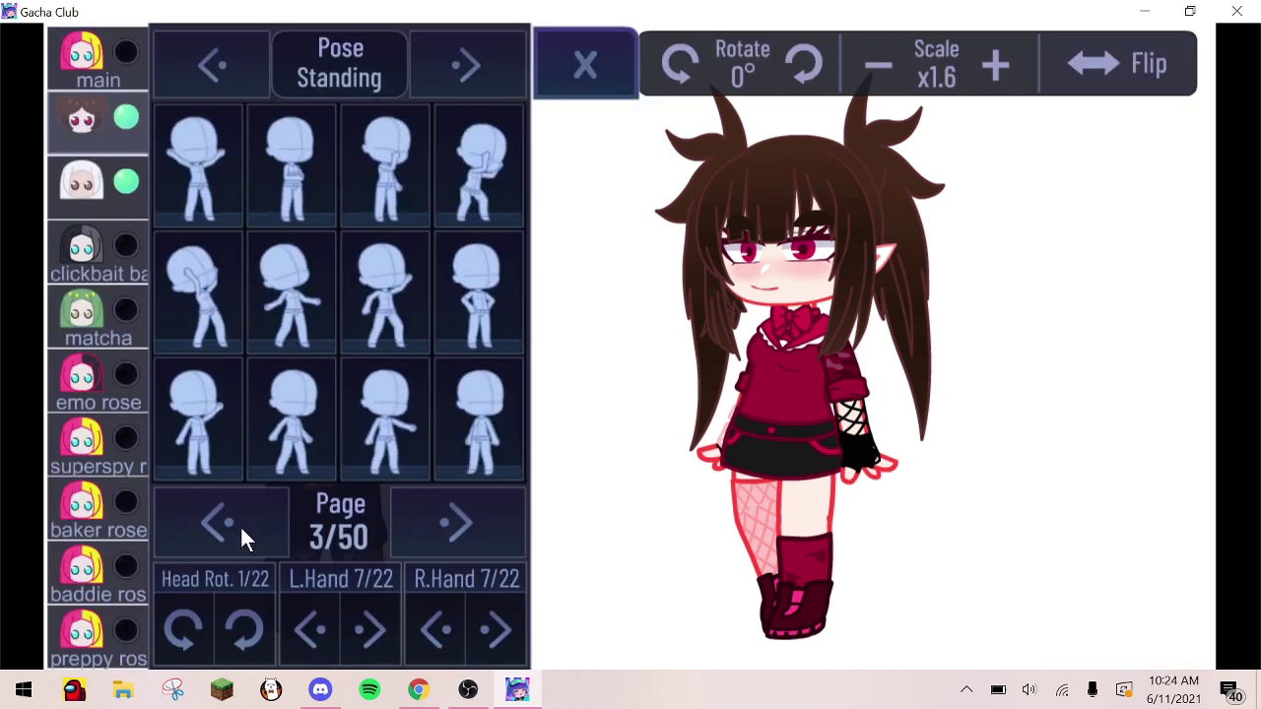
left_click(396, 340)
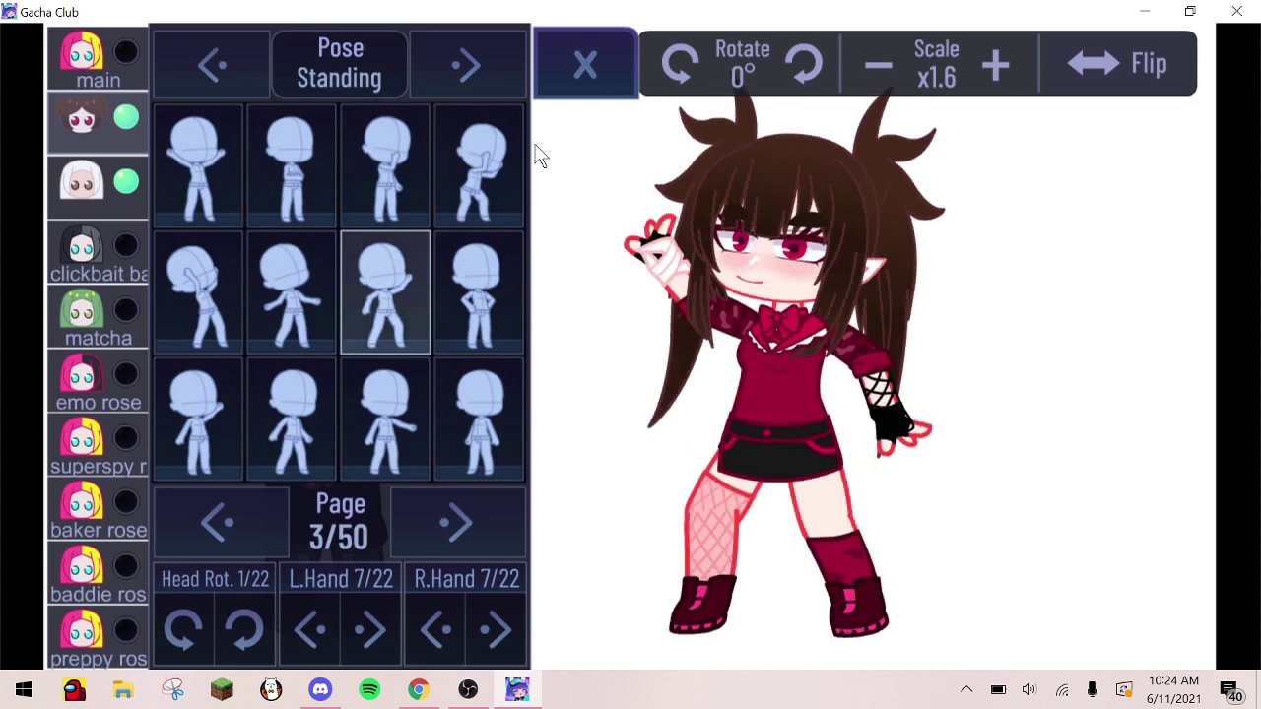
Give the dark-haired character the hands-on-hips Standing pose from page 3 and show the scene with the studio controls hidden
left_click(471, 318)
left_click(562, 49)
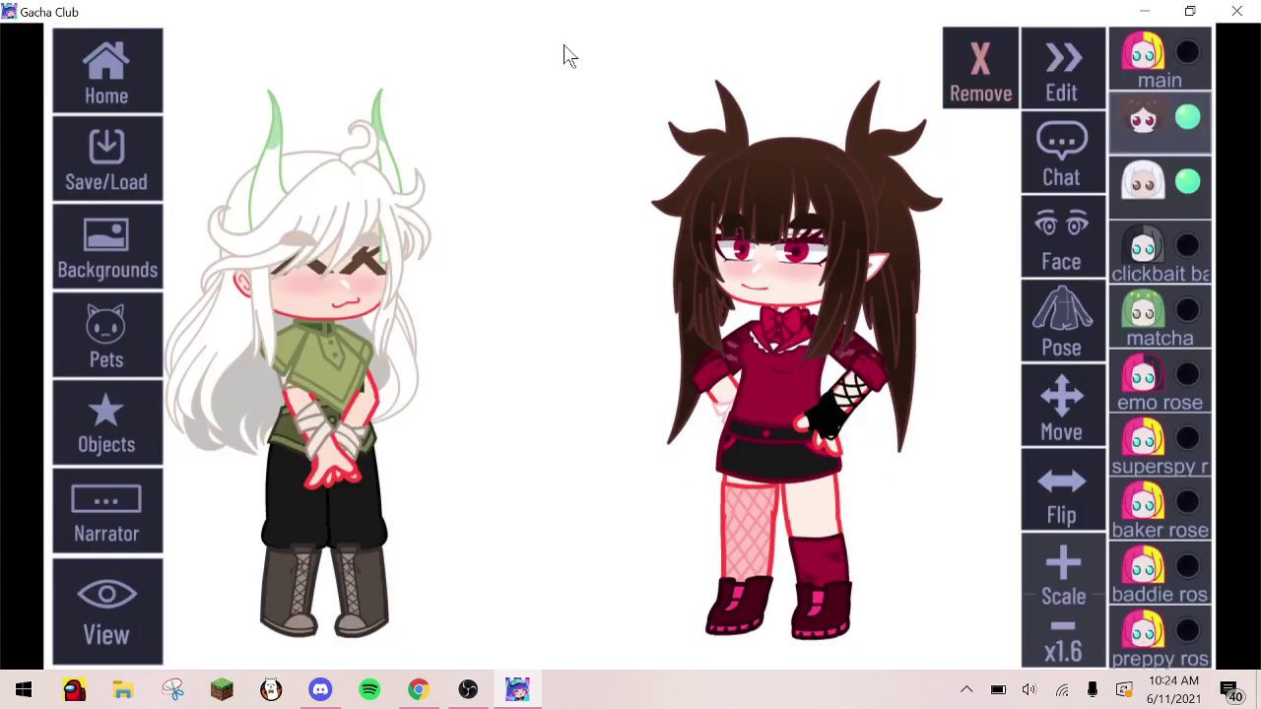
left_click(108, 630)
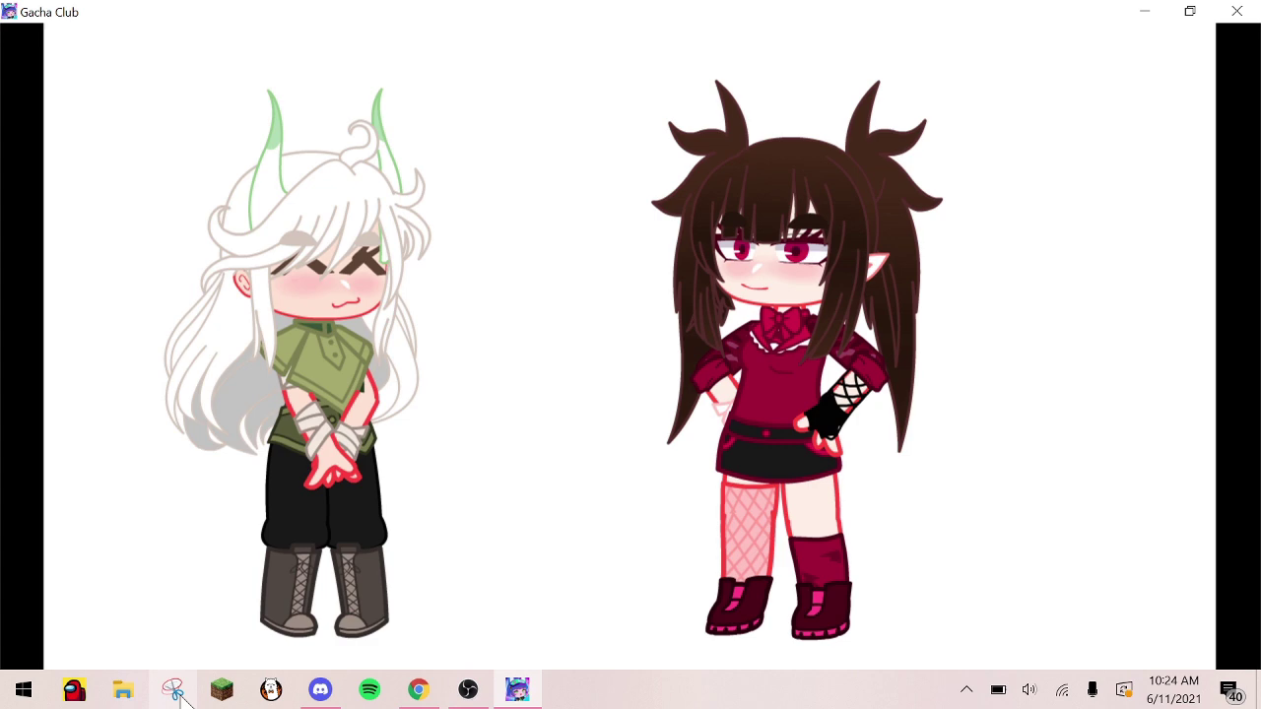
Switch to Snipping Tool, capture the whole studio scene, save it to the Desktop as PNG file 1, and return to Gacha Club
left_click(172, 689)
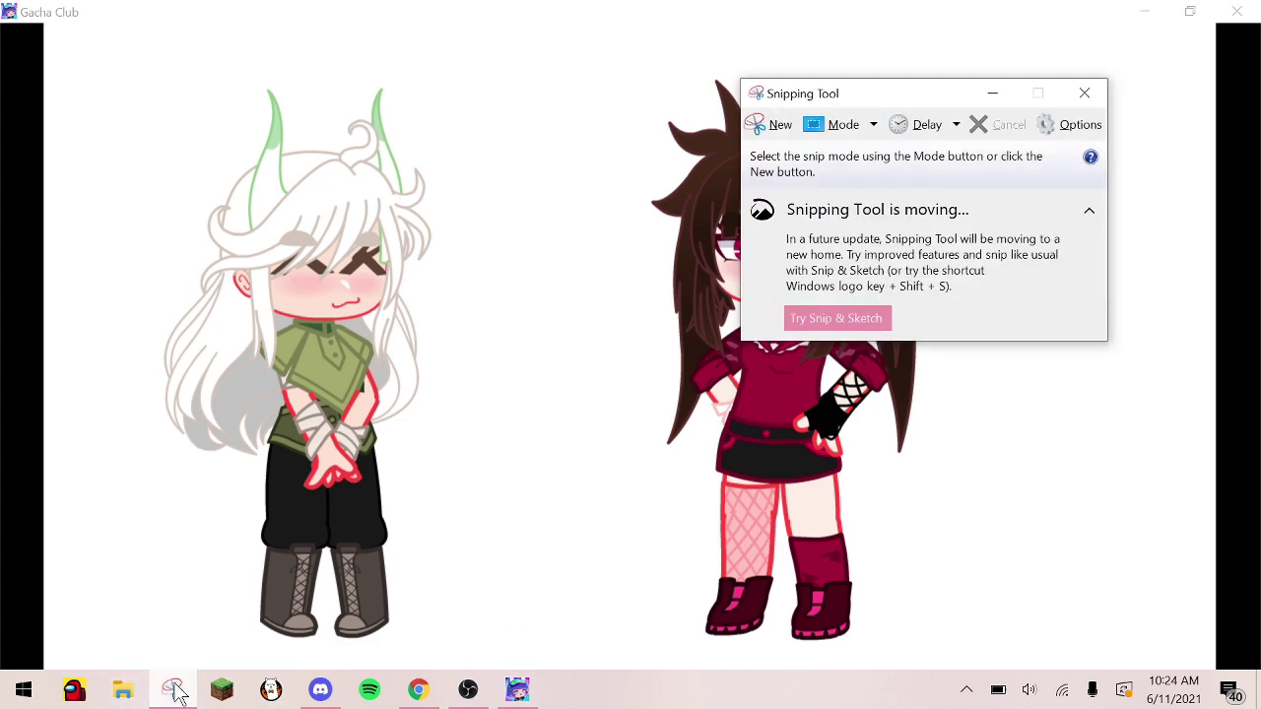
left_click(778, 125)
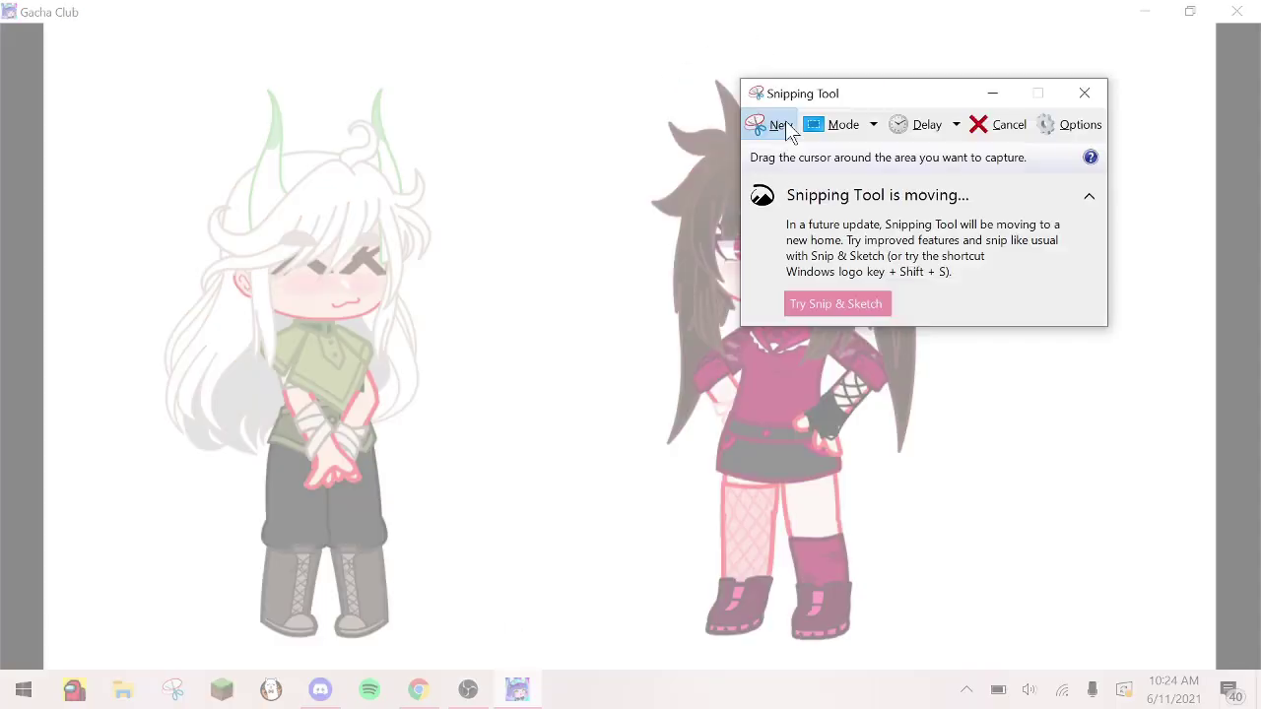
left_click_drag(1, 26, 1254, 666)
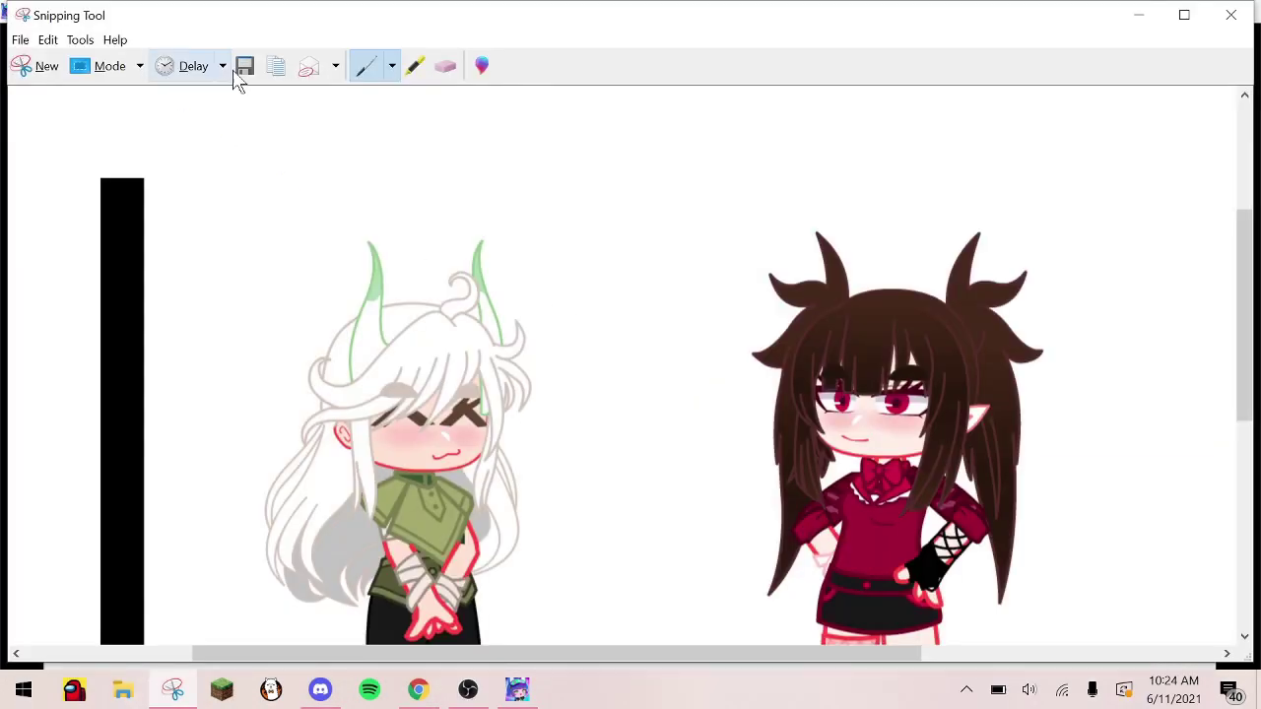
left_click(244, 65)
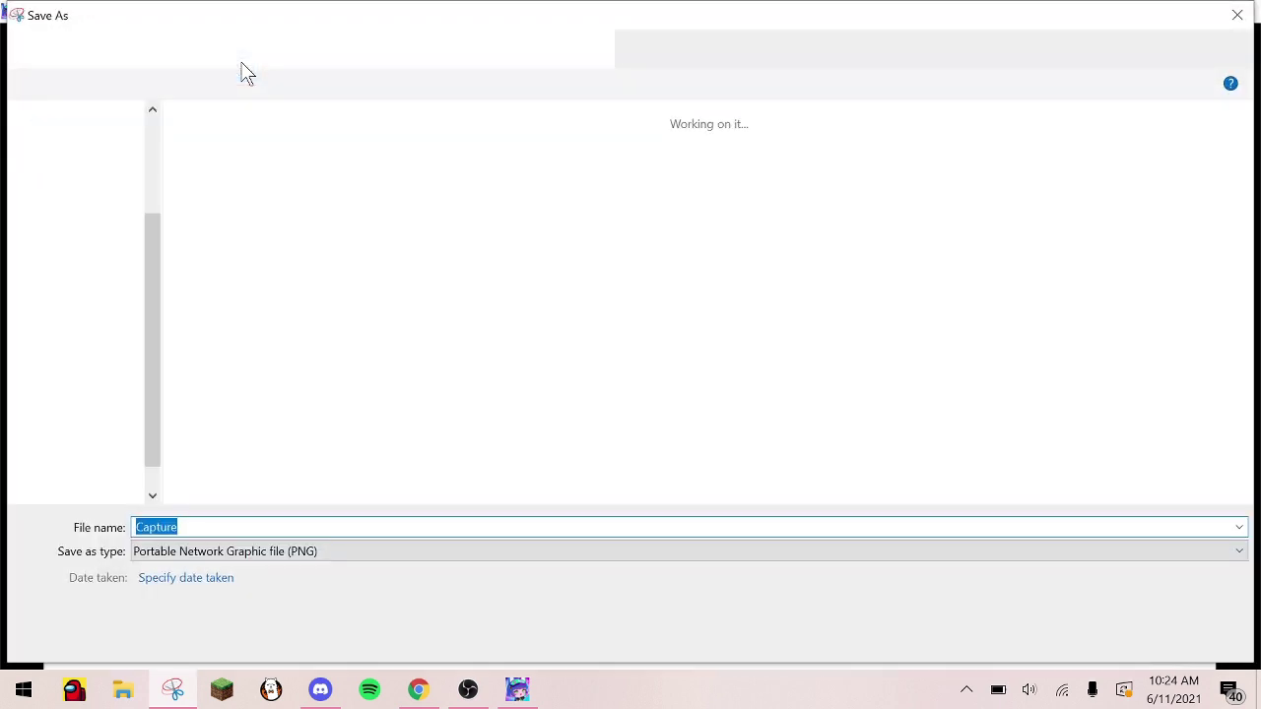
type("1")
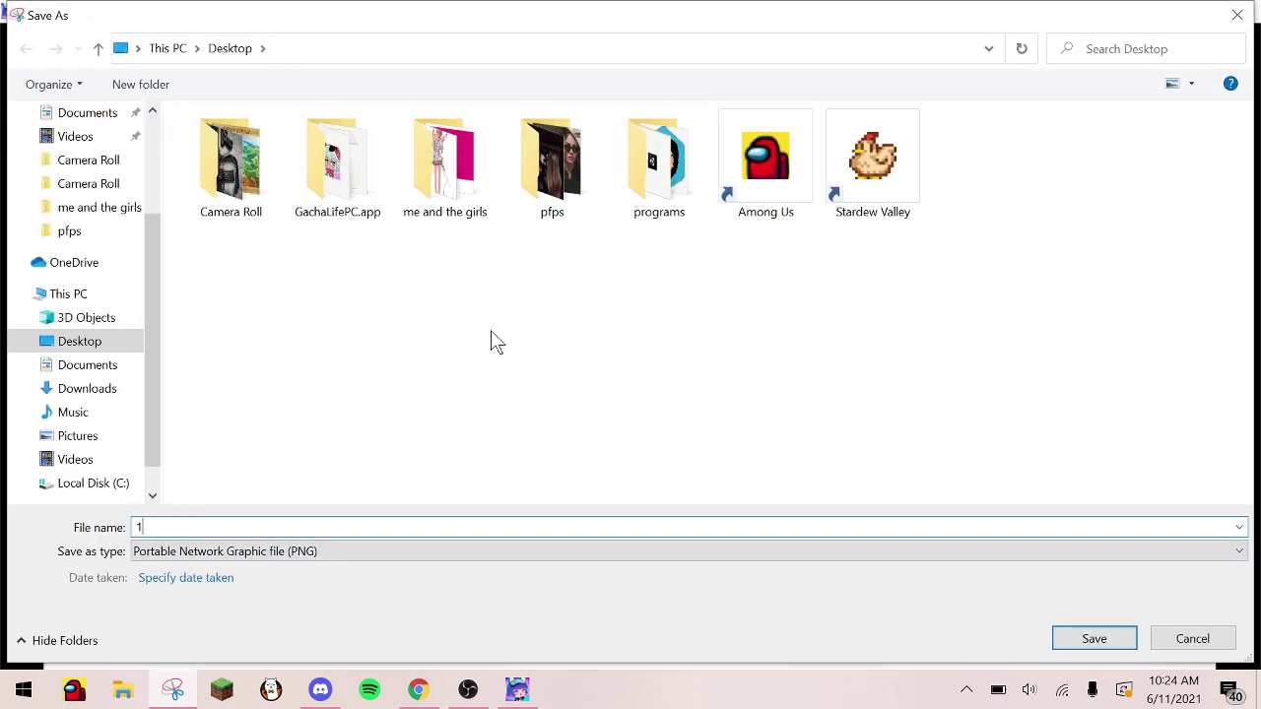
key("Return")
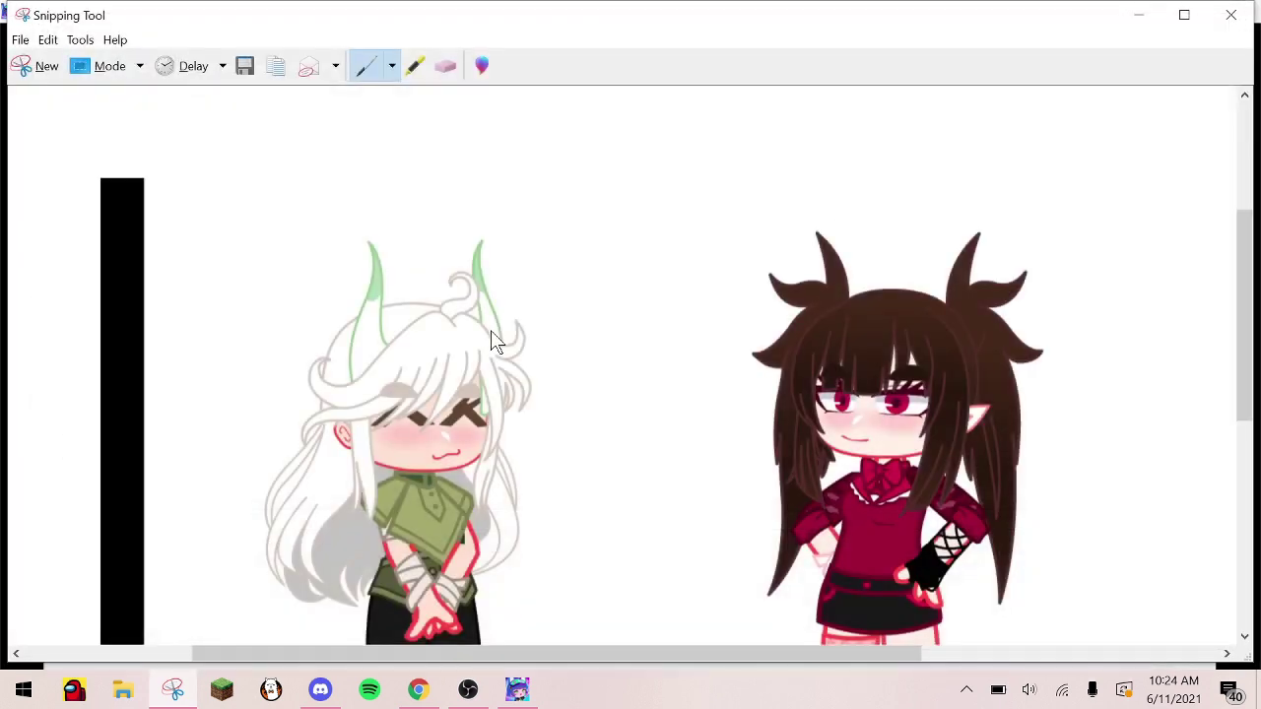
left_click(1143, 18)
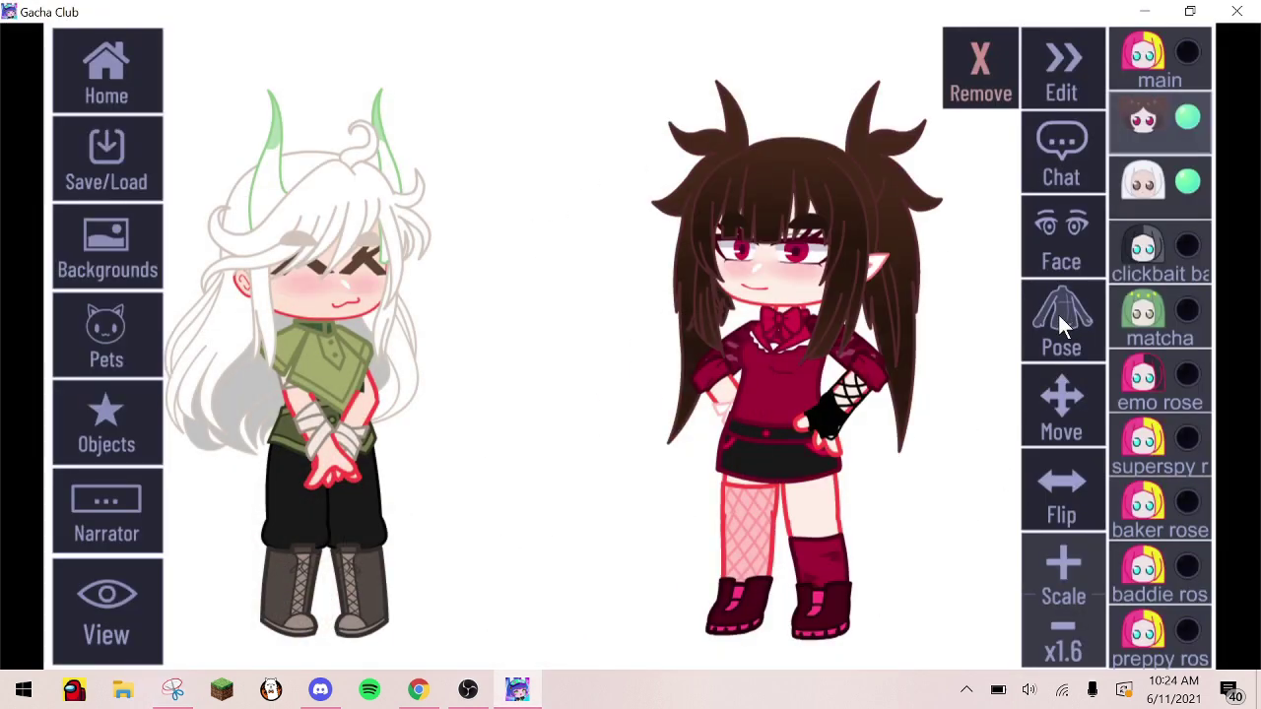
Give the white-haired character the Normal eyes face preset
left_click(1165, 165)
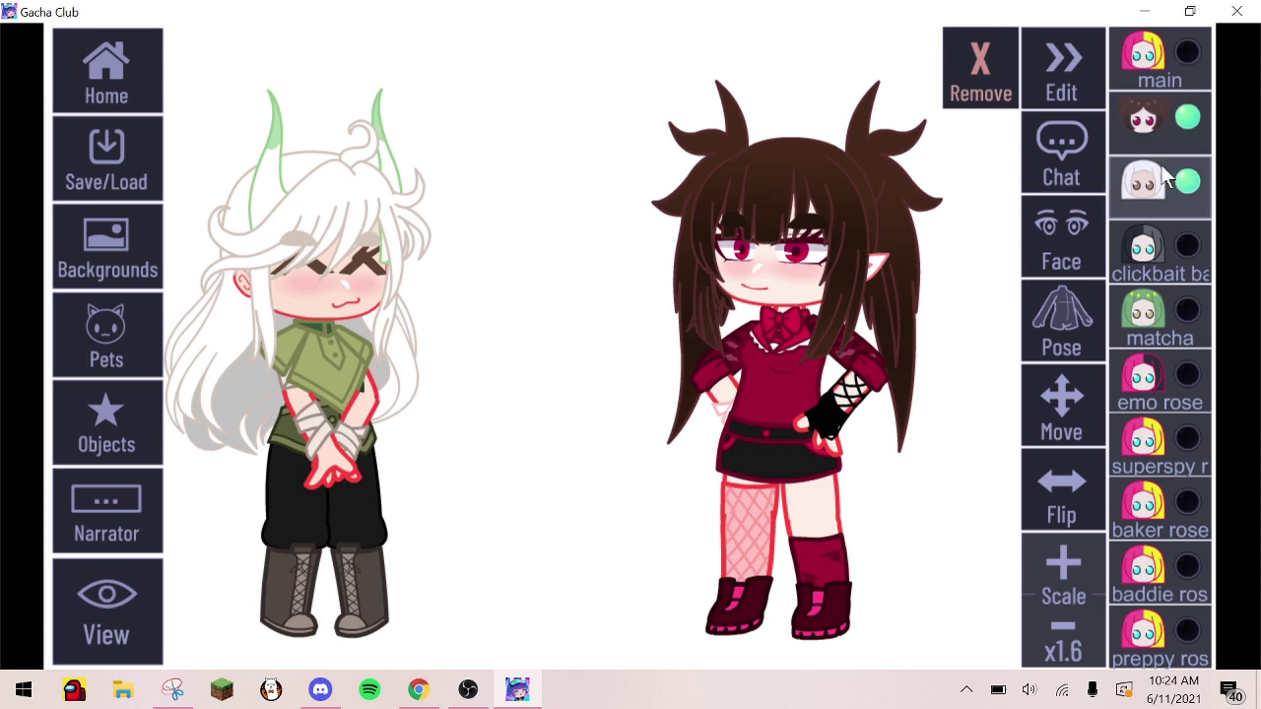
left_click(1061, 237)
left_click(863, 140)
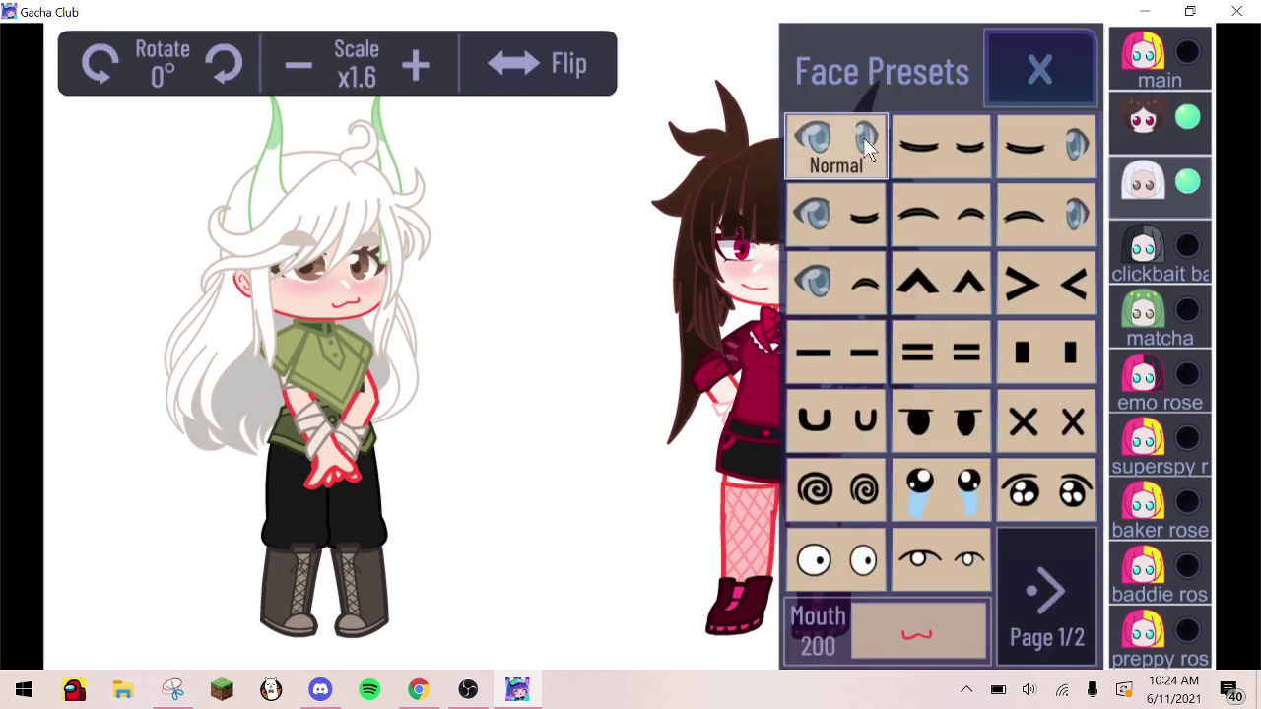
left_click(1080, 51)
left_click(1072, 244)
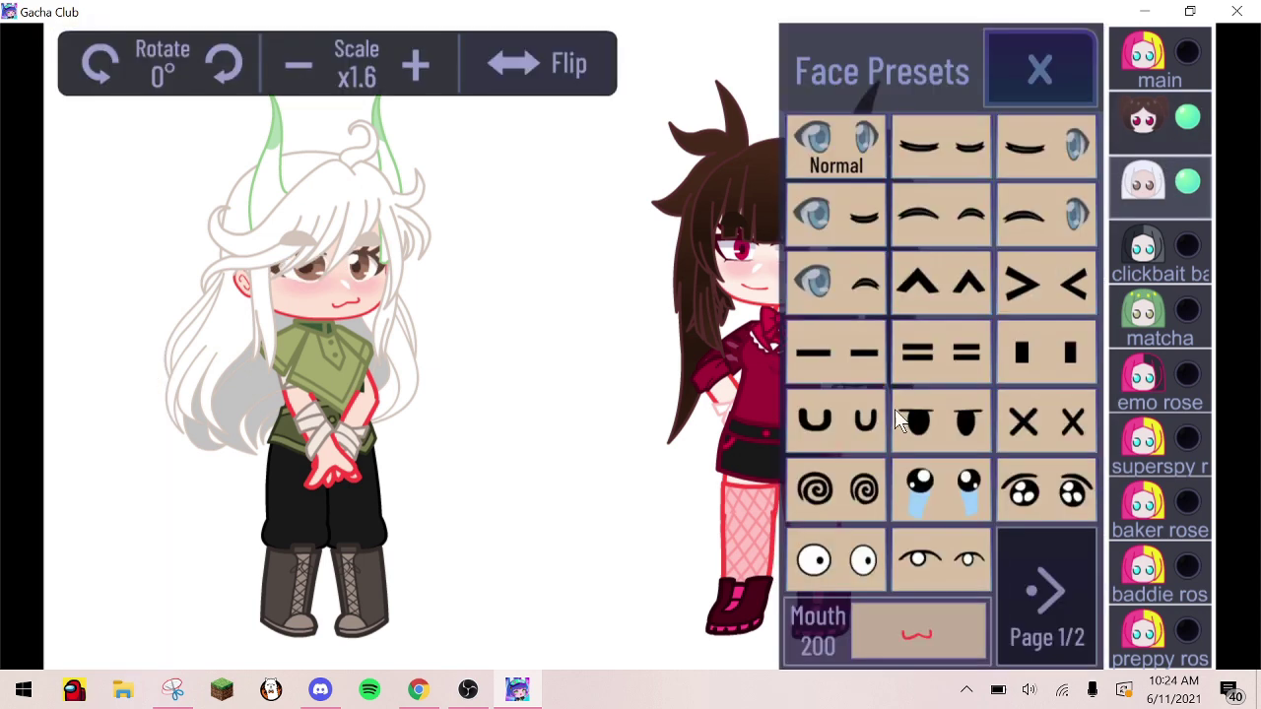
left_click(1064, 64)
Give the dark-haired character the closed, upward-curved eyes preset and slightly open mouth 194 from mouths page 10
left_click(1159, 120)
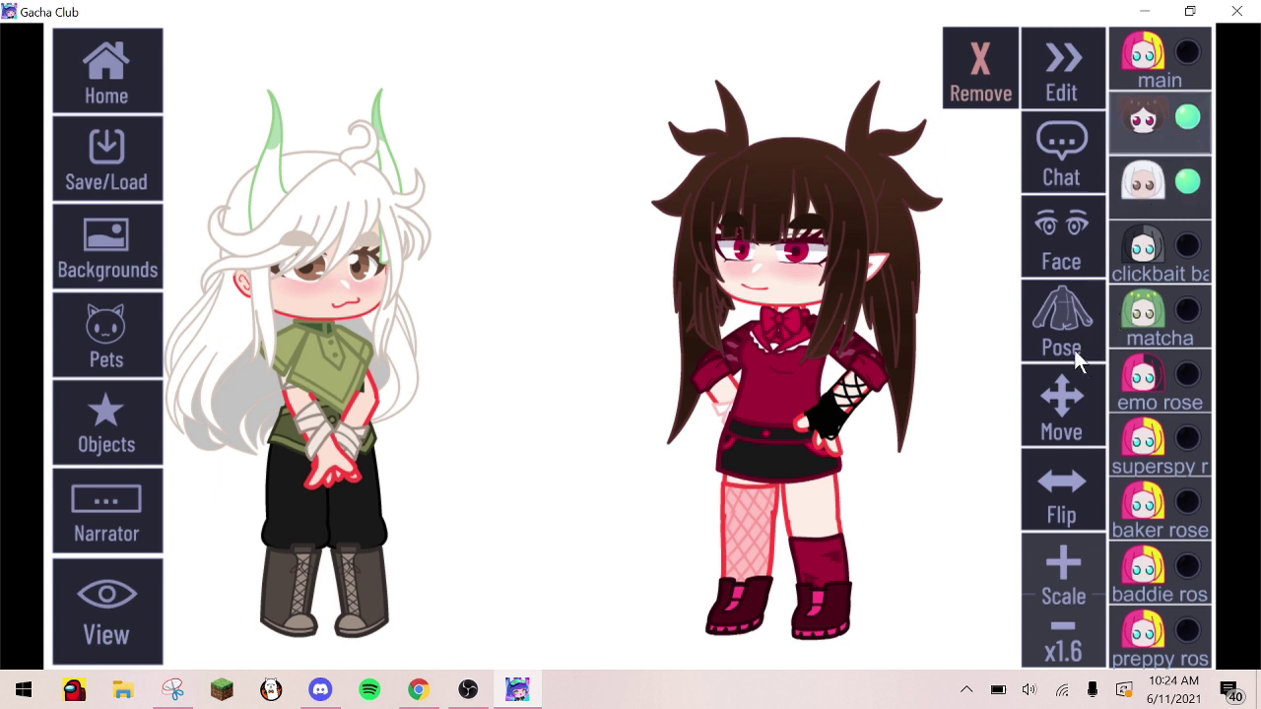
left_click(1022, 236)
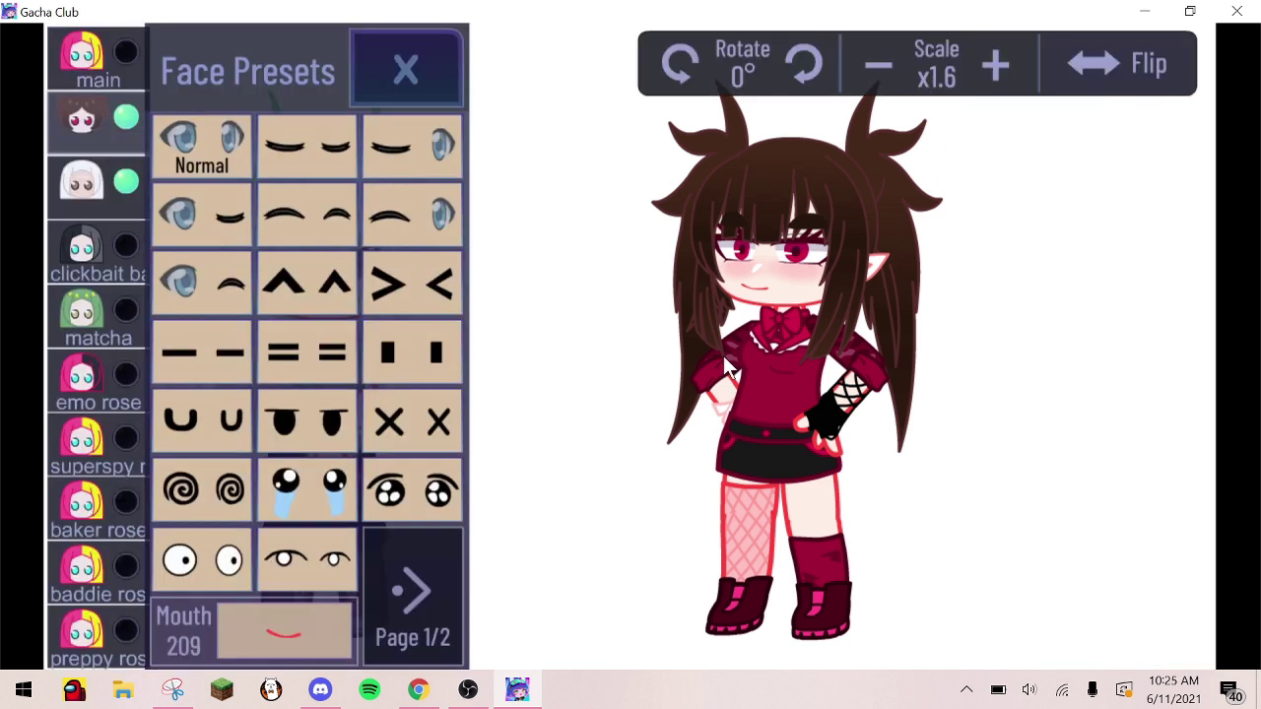
left_click(321, 205)
left_click(295, 631)
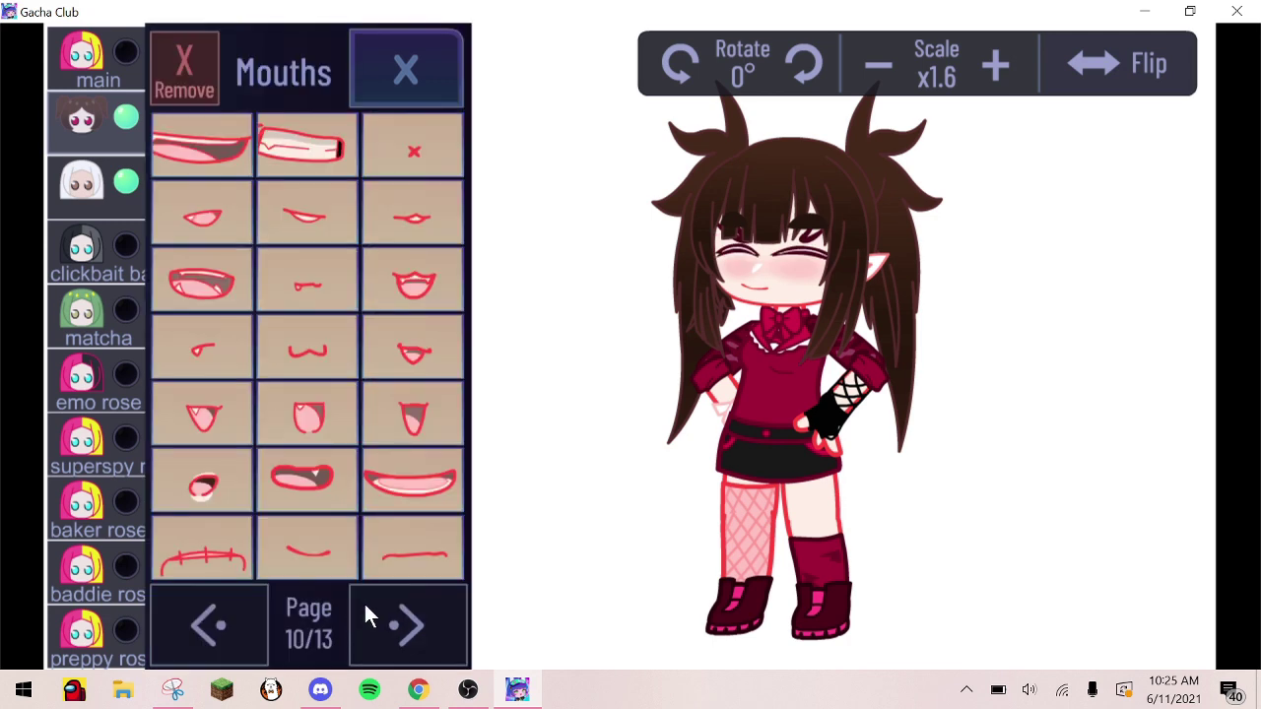
left_click(310, 418)
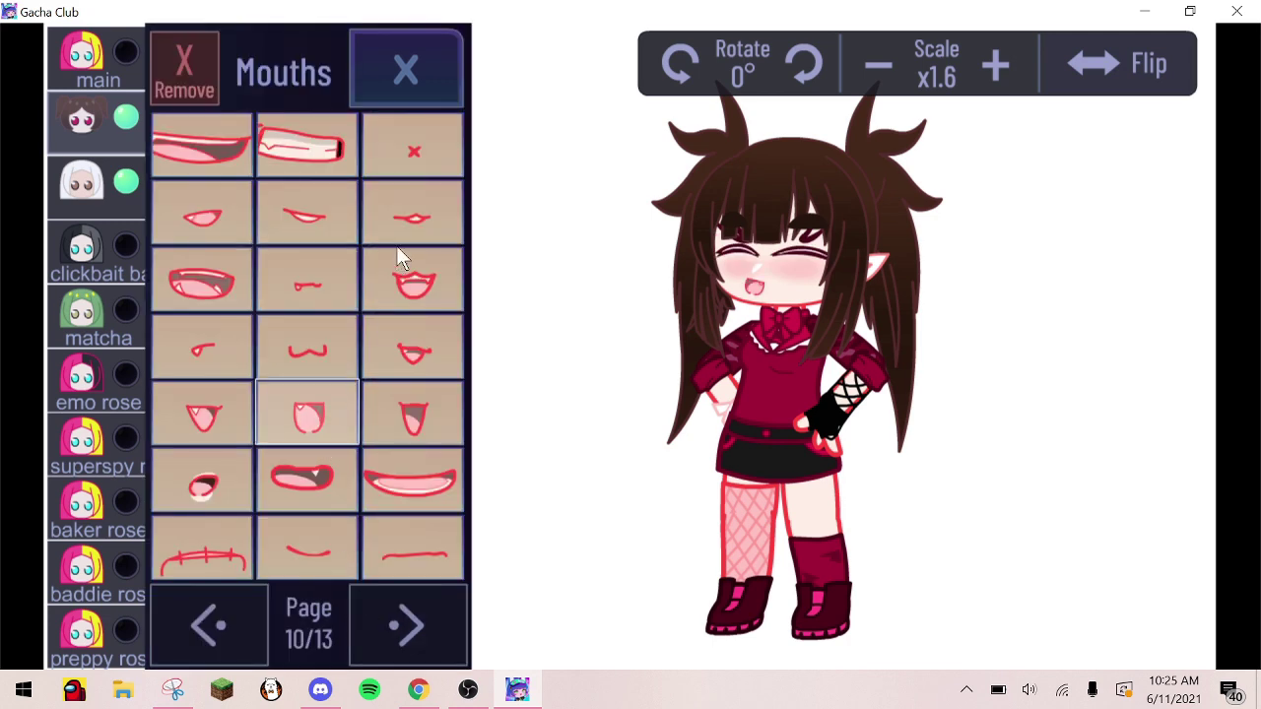
left_click(288, 223)
left_click(414, 52)
left_click(414, 52)
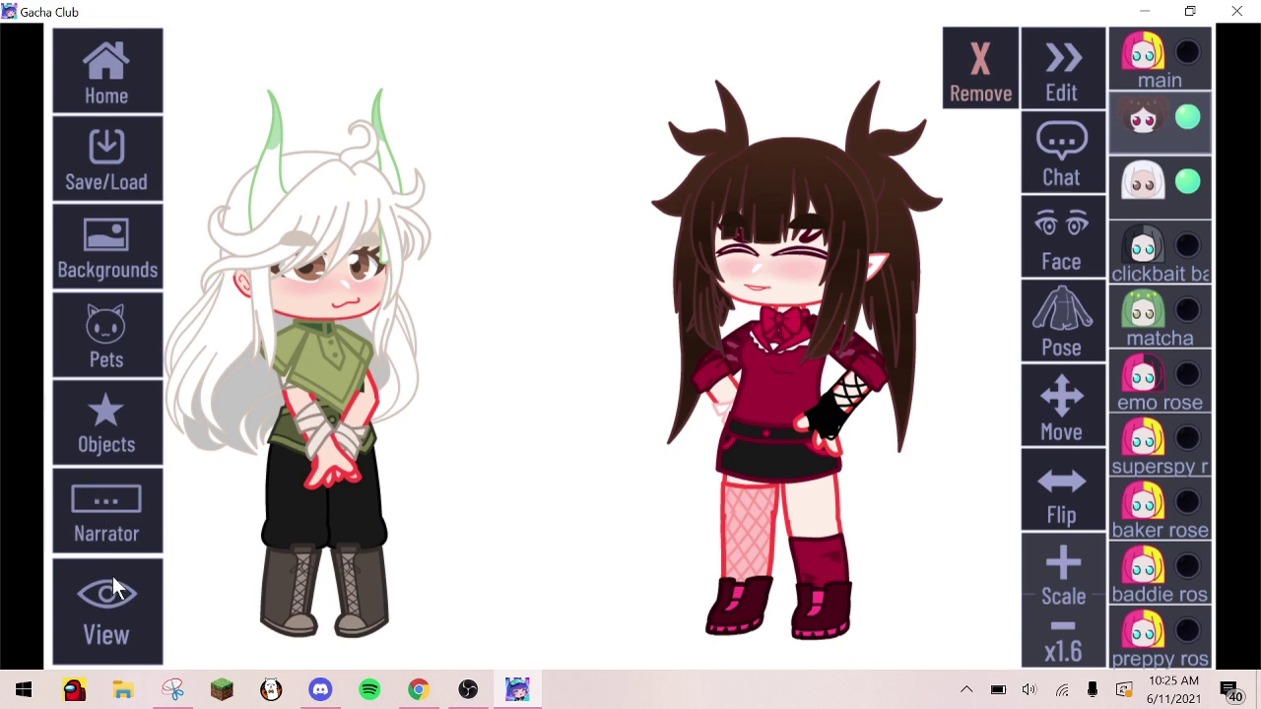
Hide the studio controls, capture the whole scene with Snipping Tool, save it as PNG file d, and return to Gacha Club
left_click(141, 627)
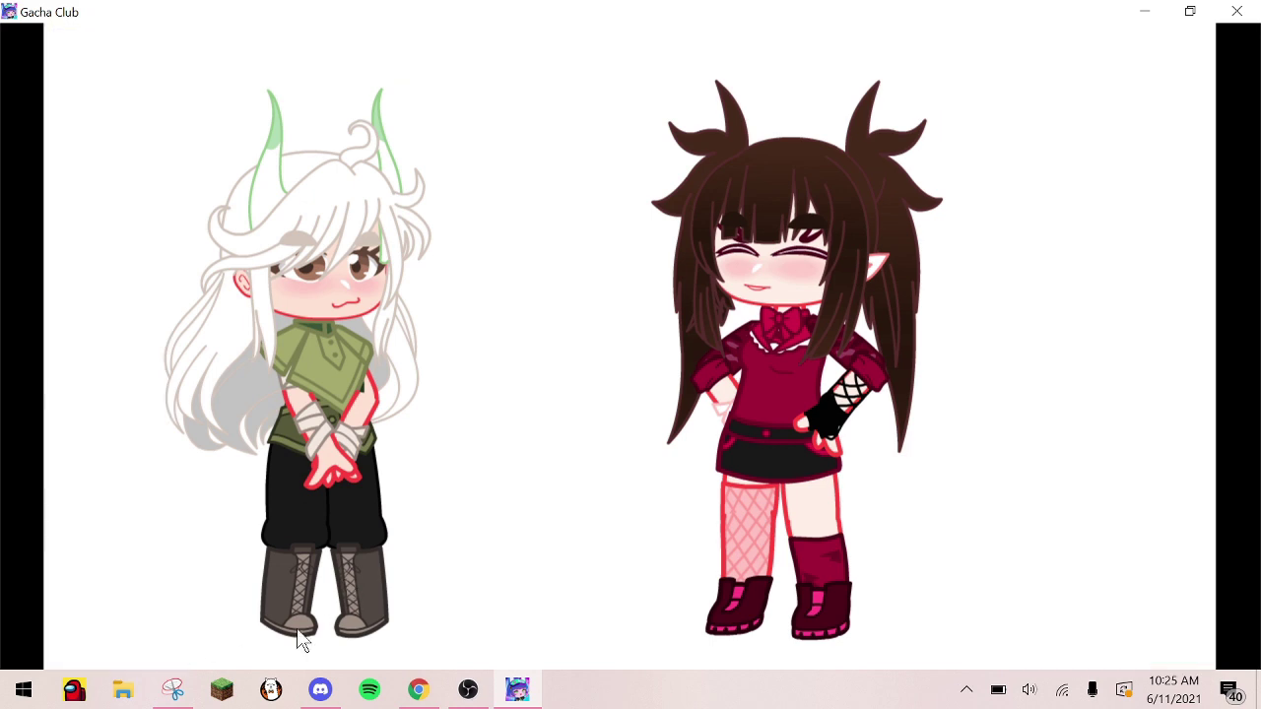
left_click(173, 689)
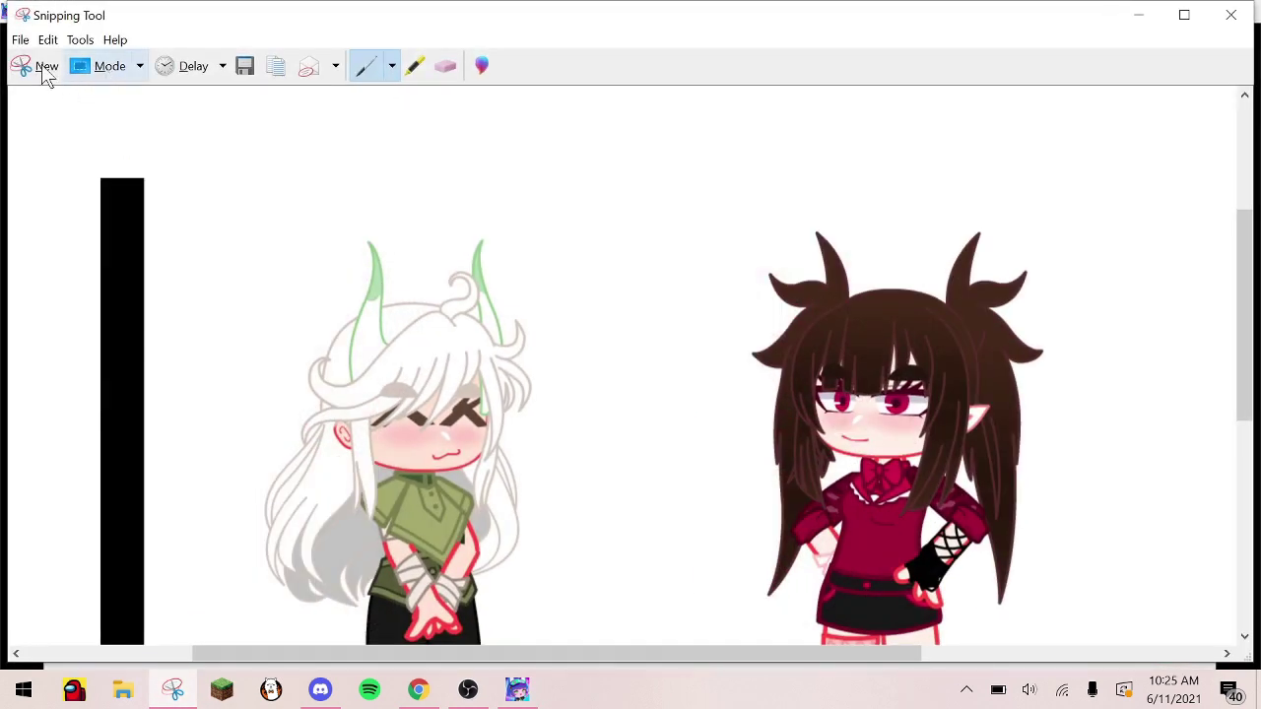
left_click(46, 69)
left_click_drag(2, 26, 1253, 667)
left_click(245, 67)
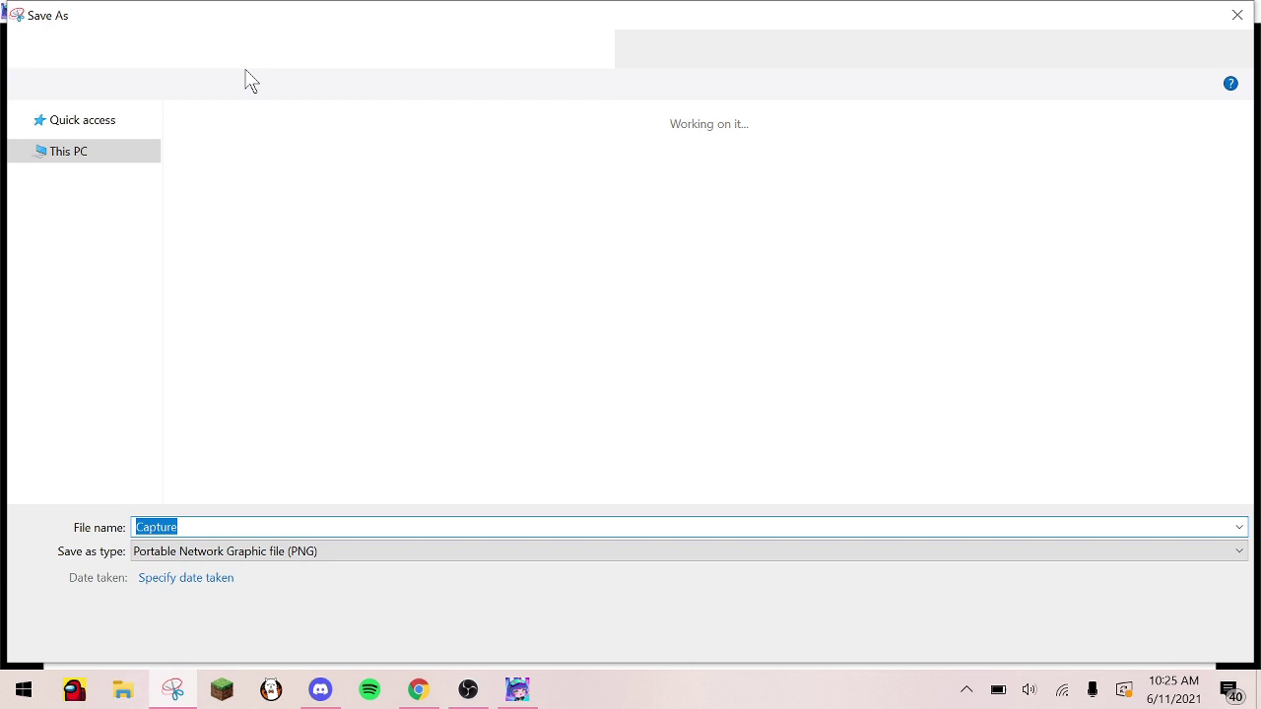
type("d")
key("Return")
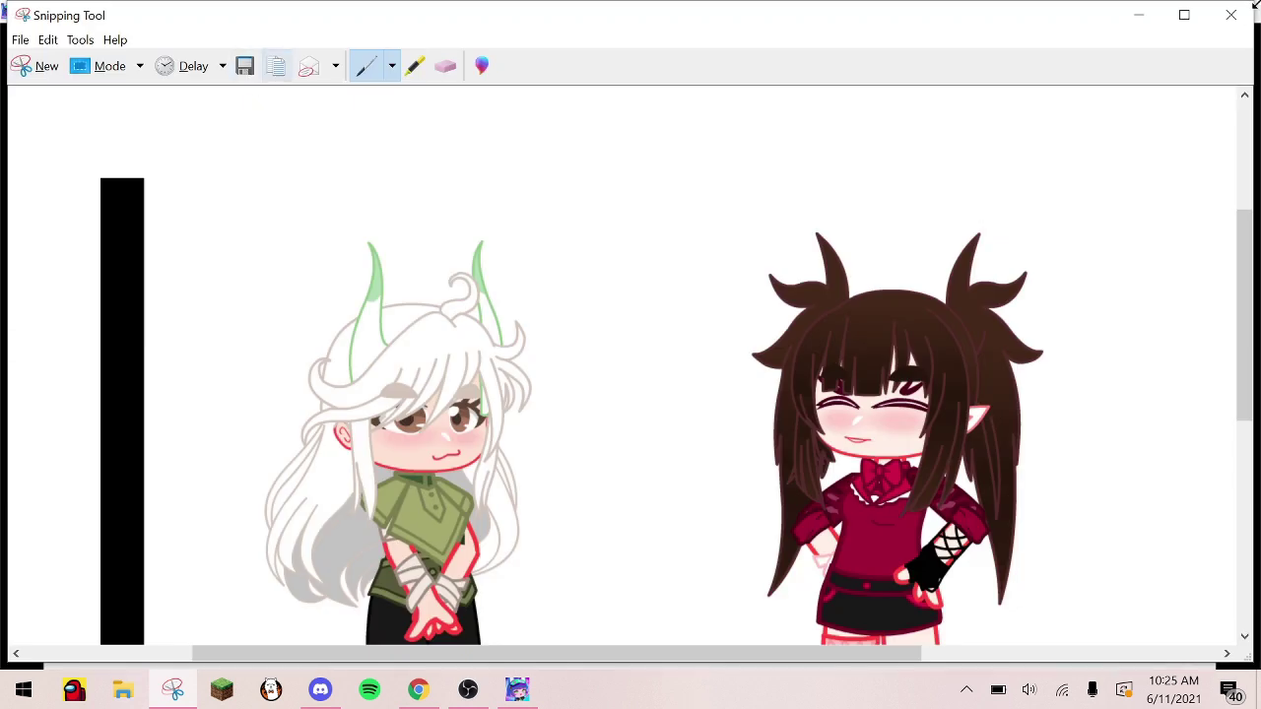
left_click(1140, 14)
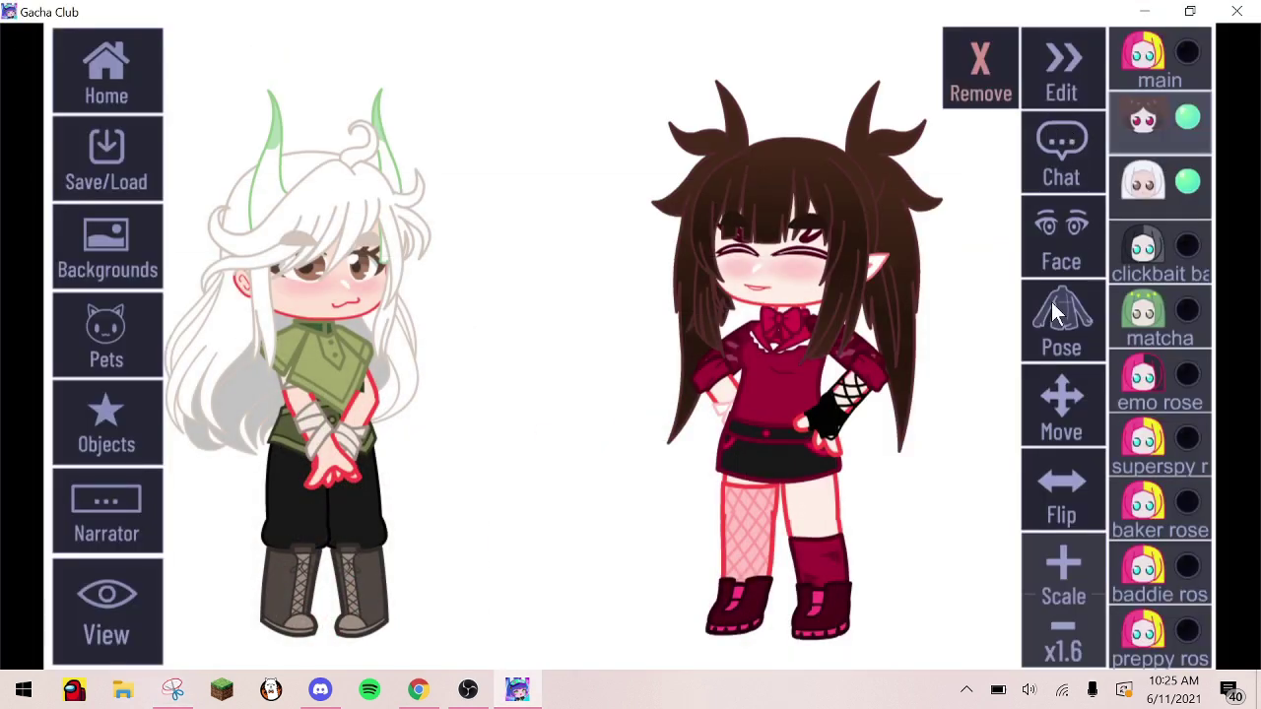
Give the dark-haired character the Normal eyes and the Extra pose from page 48 with both arms out and one leg kicked sideways
left_click(1078, 261)
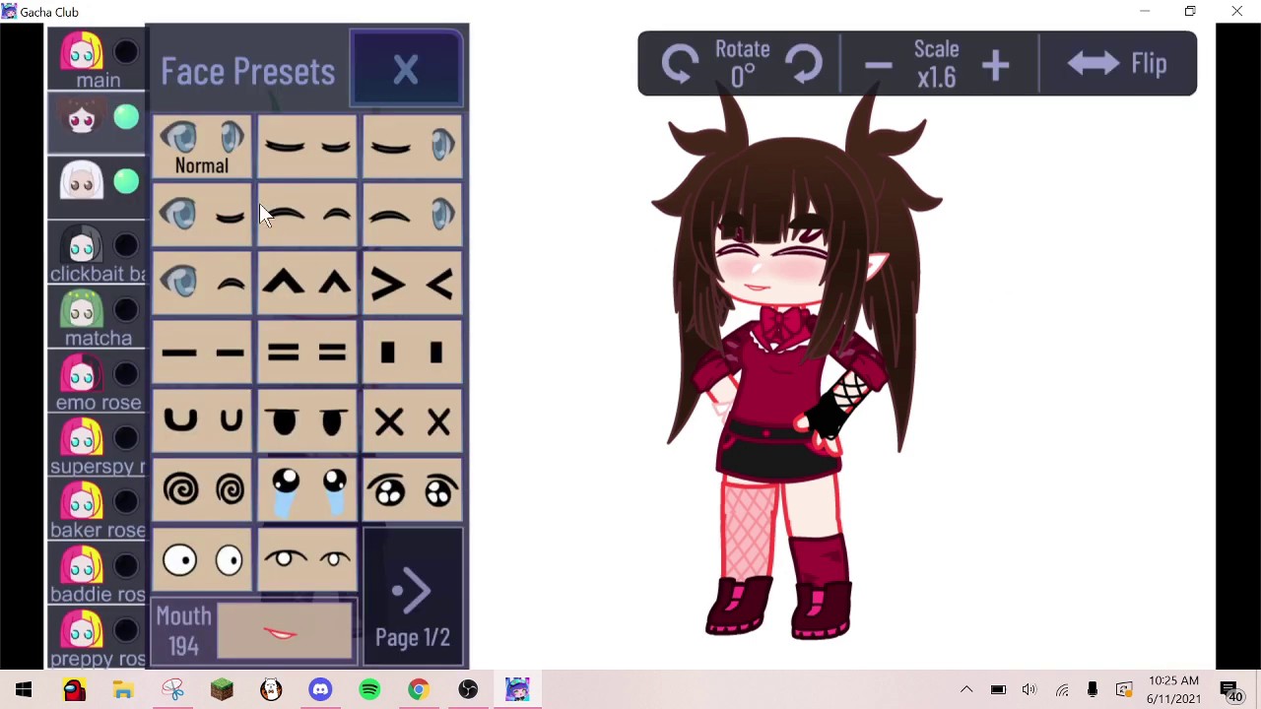
left_click(429, 70)
left_click(1081, 319)
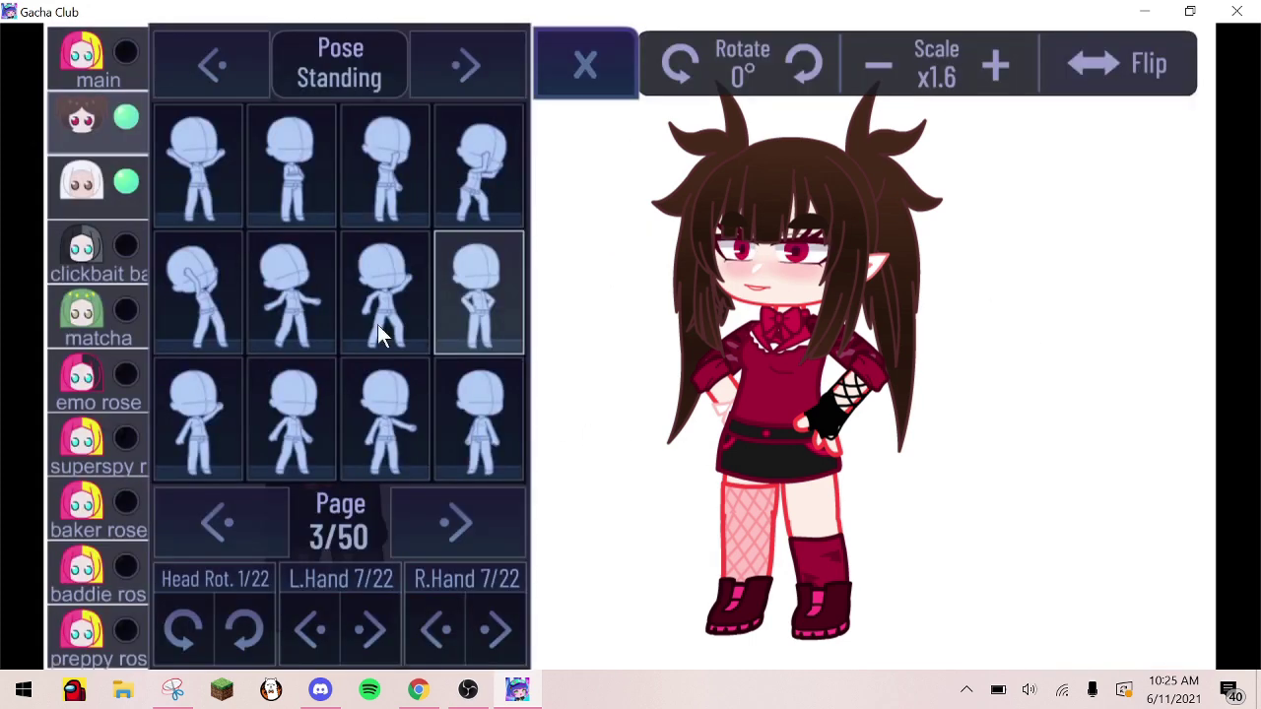
left_click(194, 89)
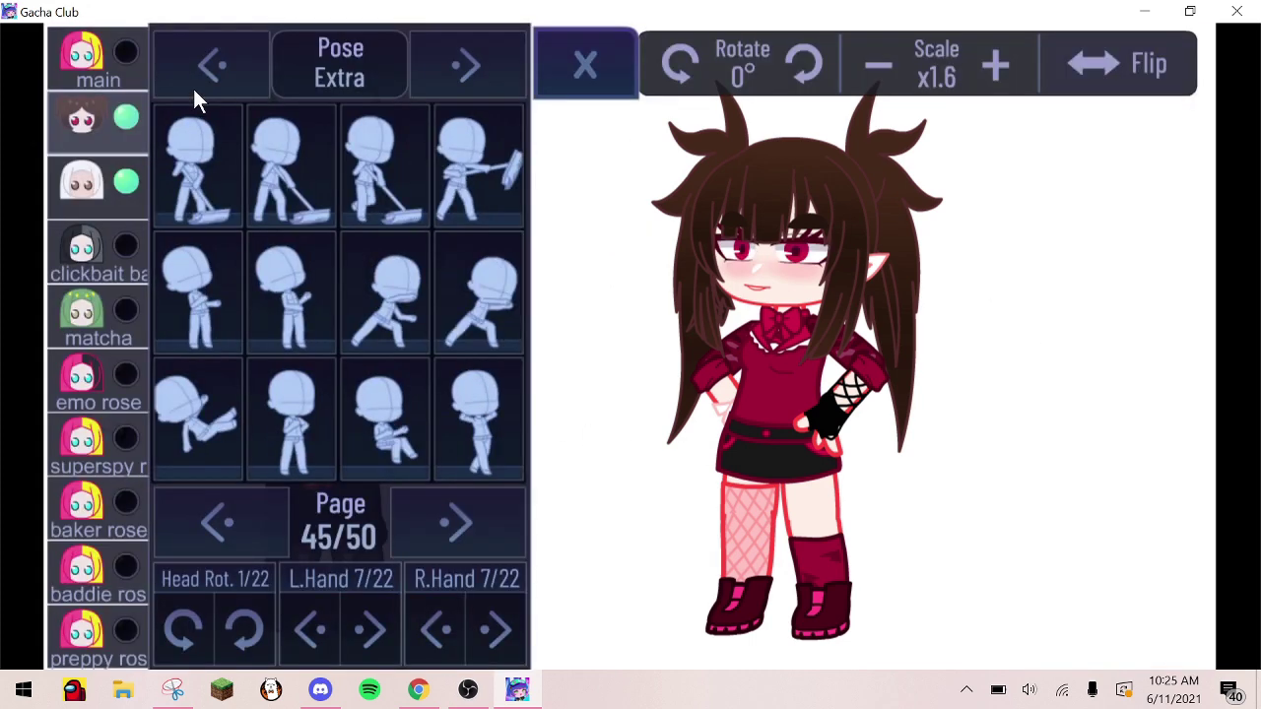
left_click(401, 504)
left_click(401, 503)
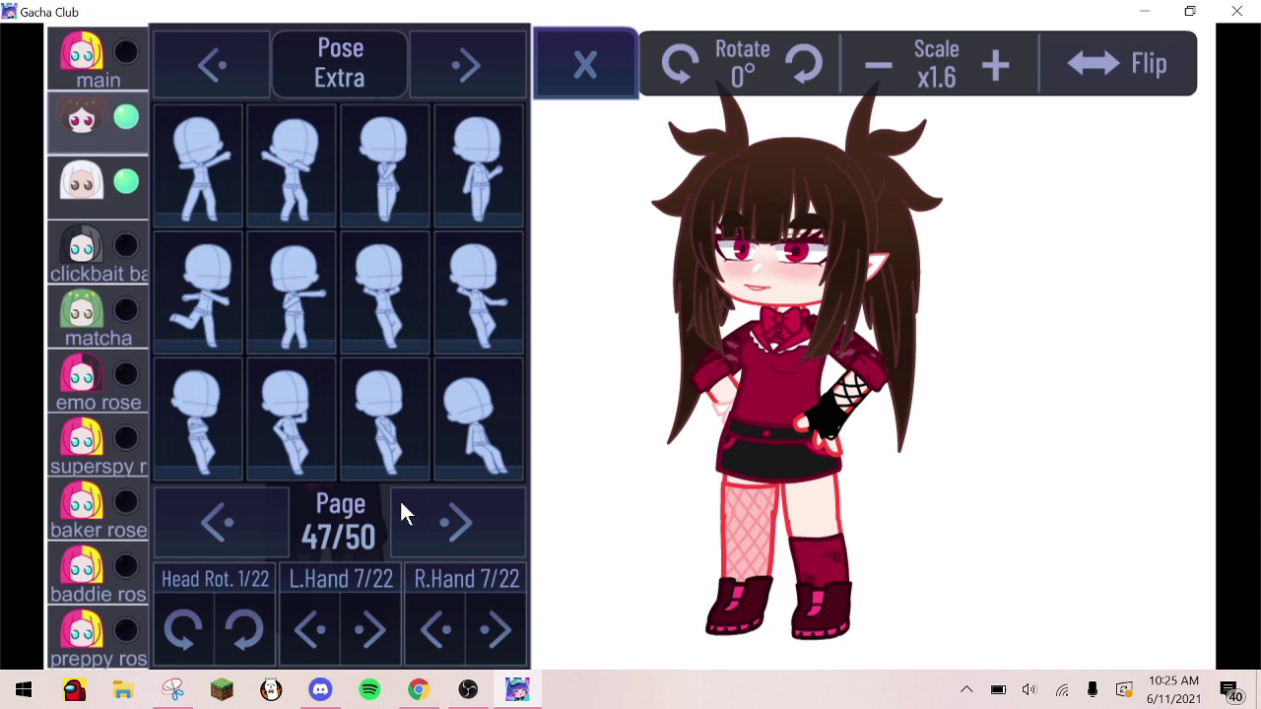
left_click(401, 503)
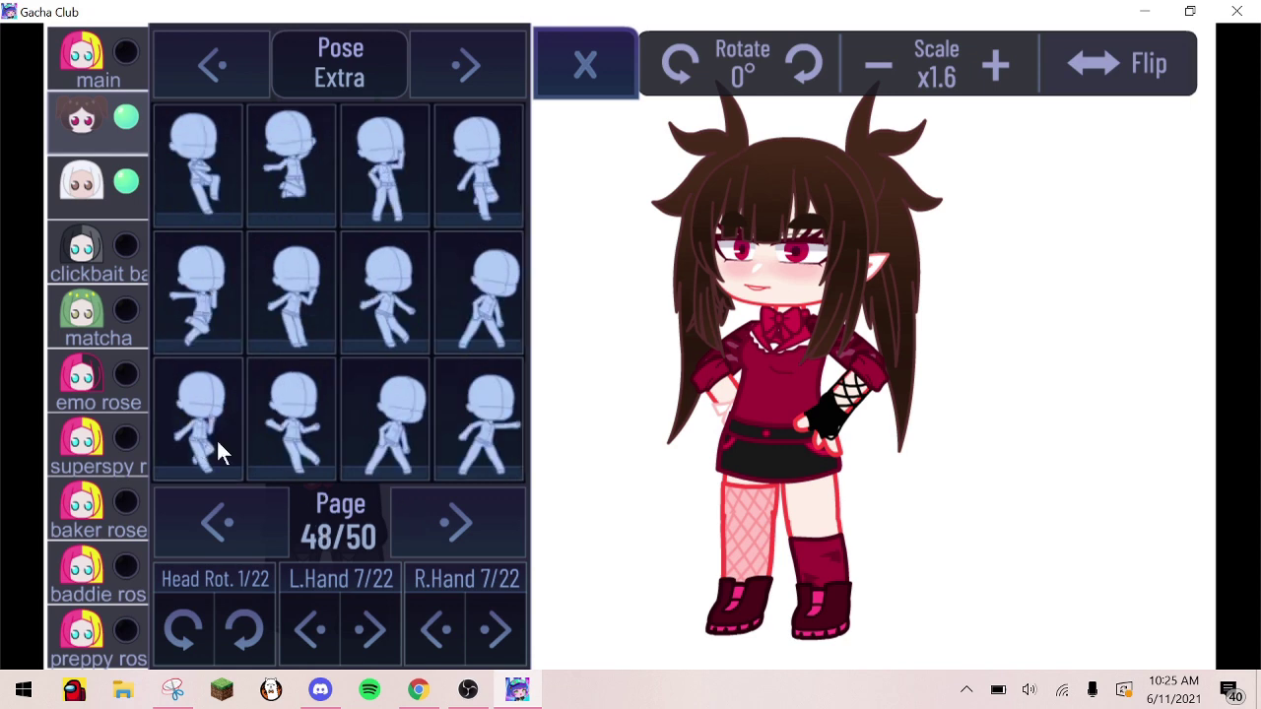
left_click(291, 419)
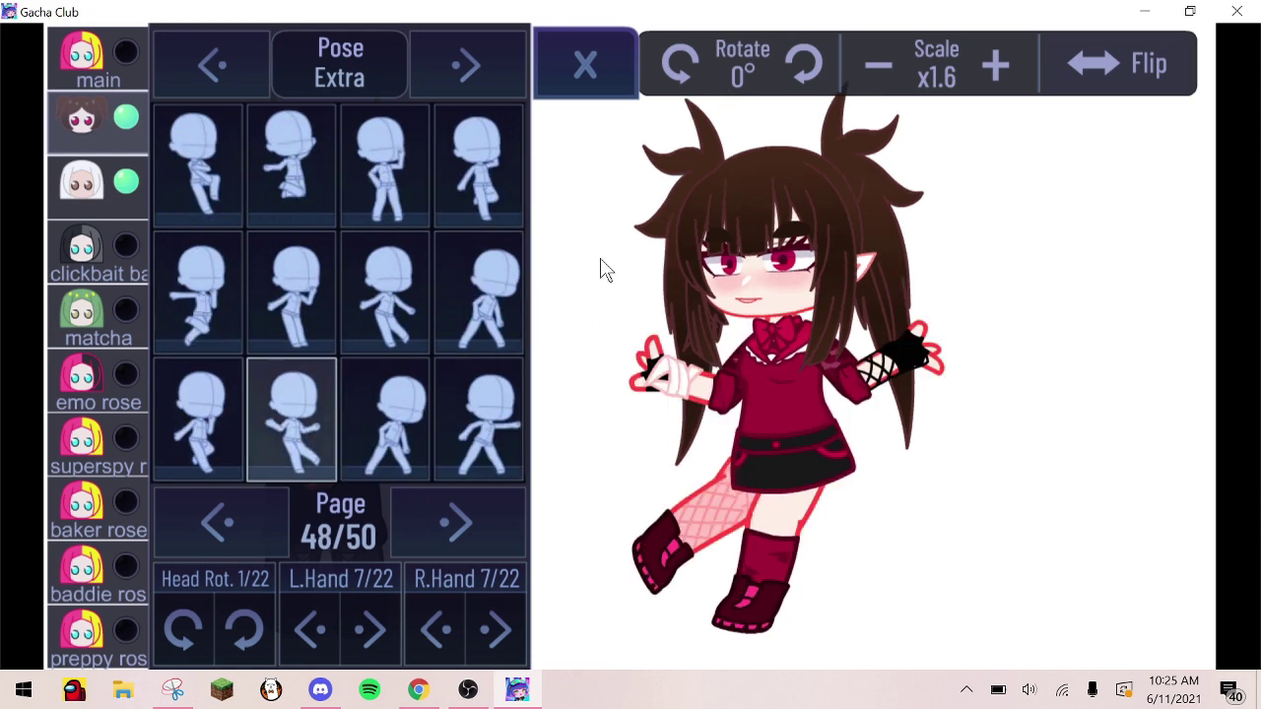
left_click(582, 59)
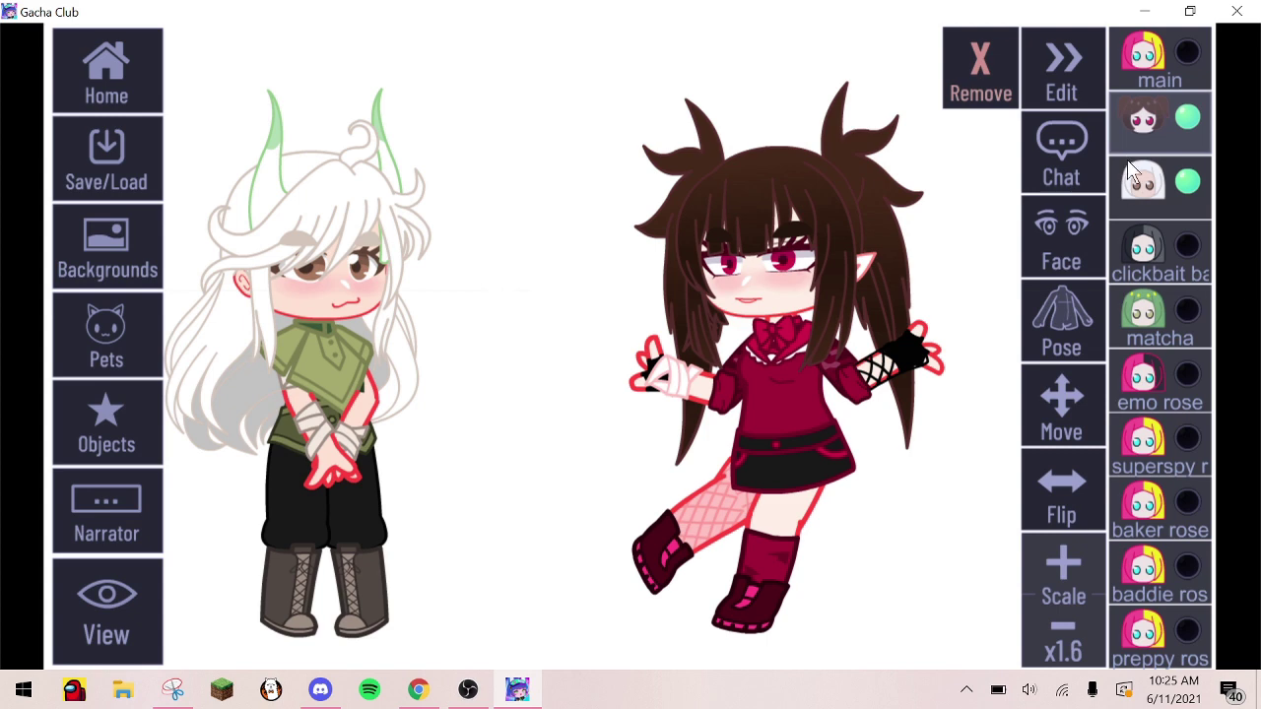
Give the white-haired character the matching Extra pose from page 48 with both arms out and one leg kicked sideways
left_click(1076, 338)
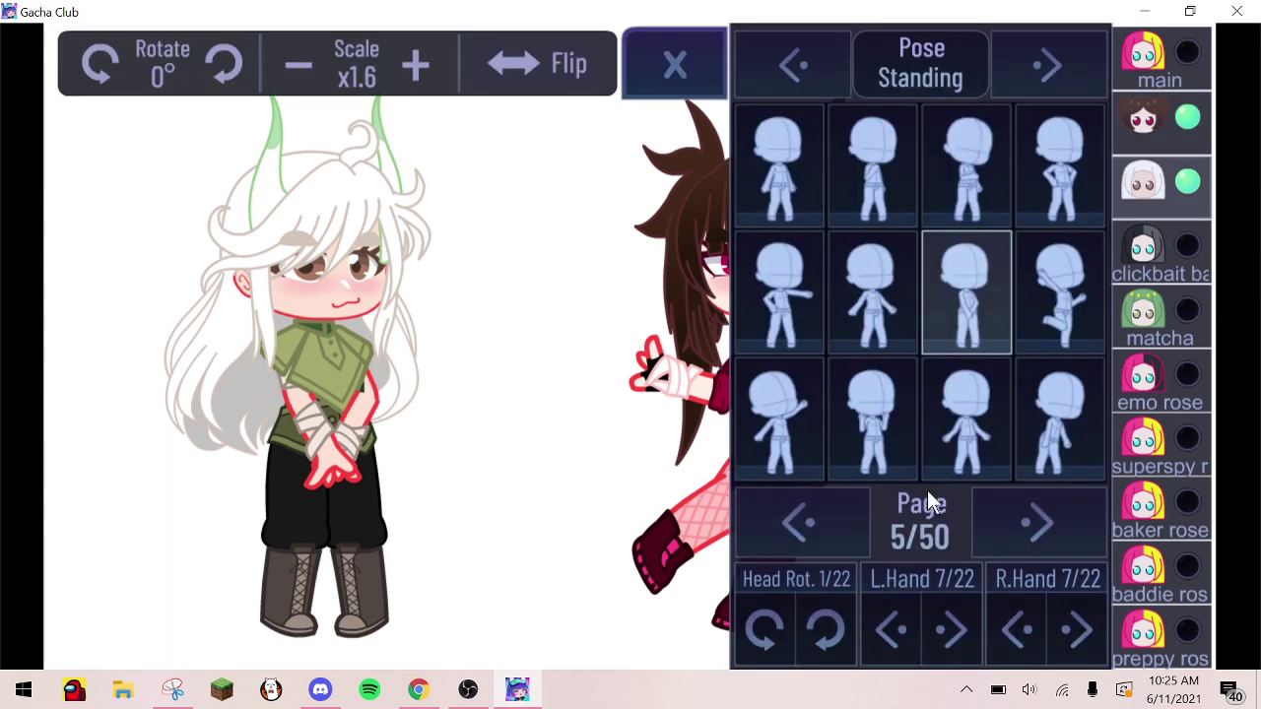
left_click(1034, 507)
left_click(781, 64)
left_click(1023, 492)
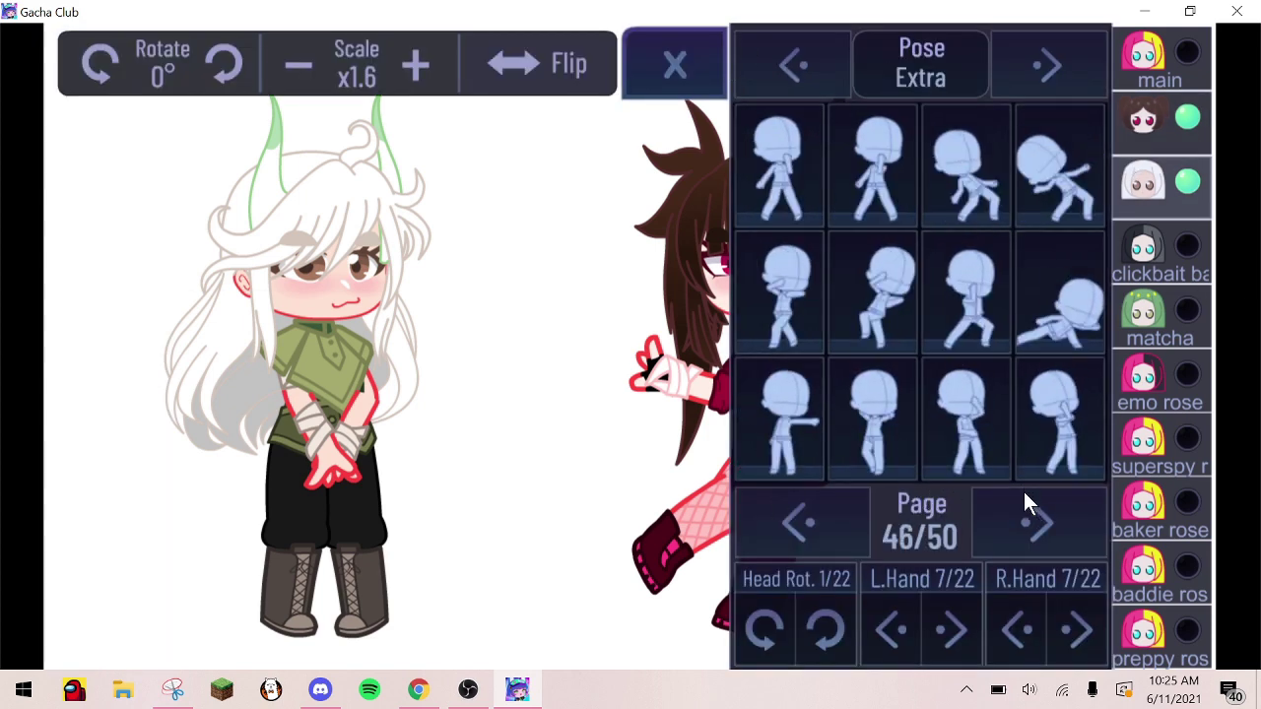
left_click(1023, 491)
left_click(1023, 490)
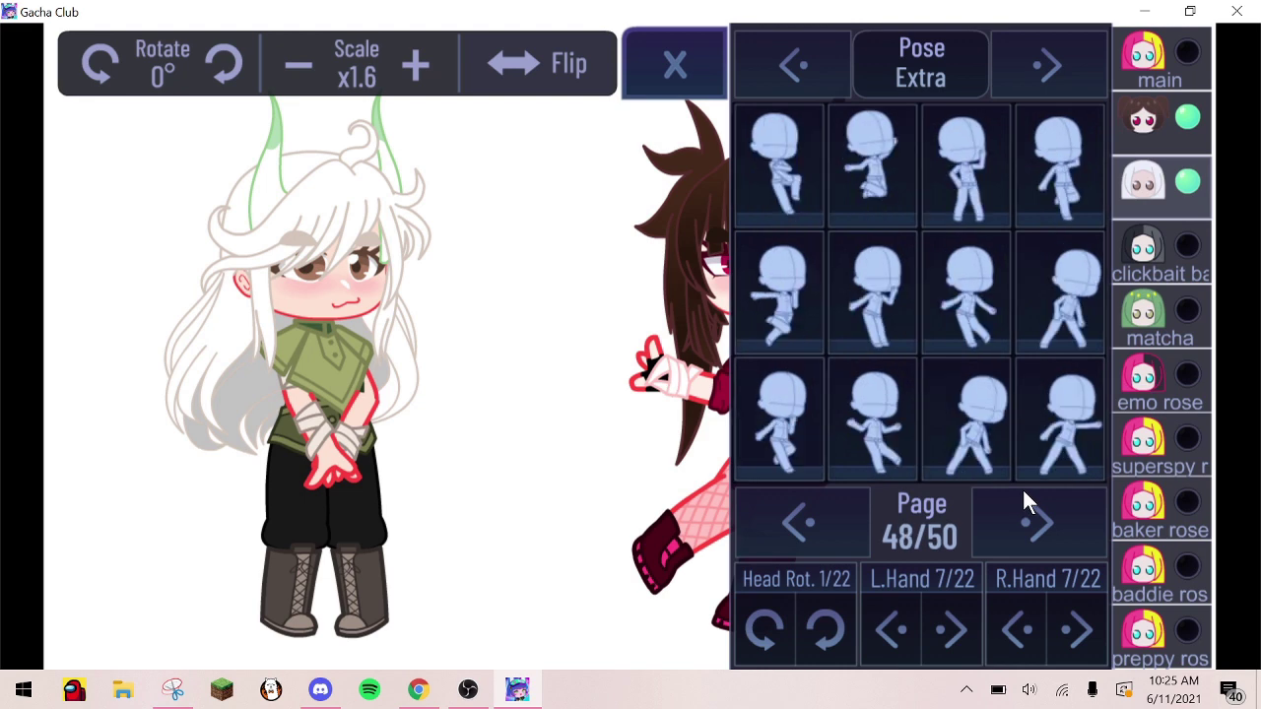
left_click(864, 437)
left_click(647, 65)
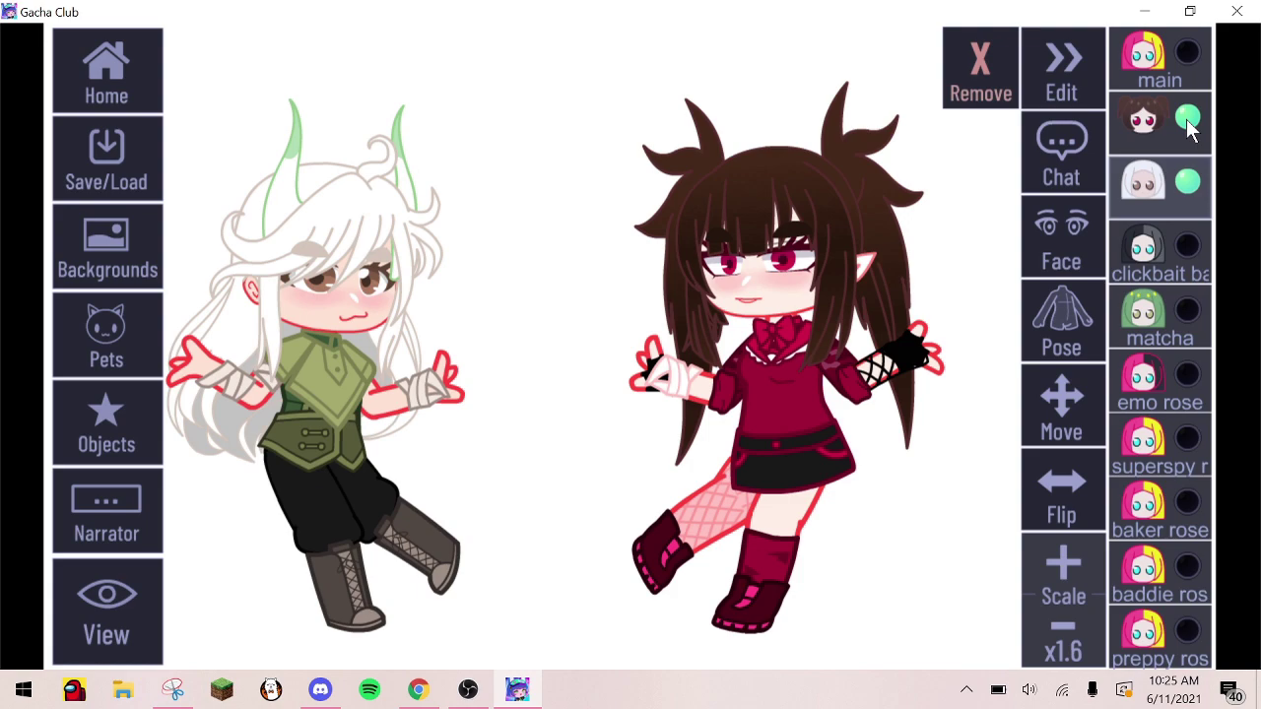
Hide the studio controls, capture the whole scene with Snipping Tool, save it as PNG file 3 on the Desktop, and return to Gacha Club
left_click(98, 595)
left_click(150, 680)
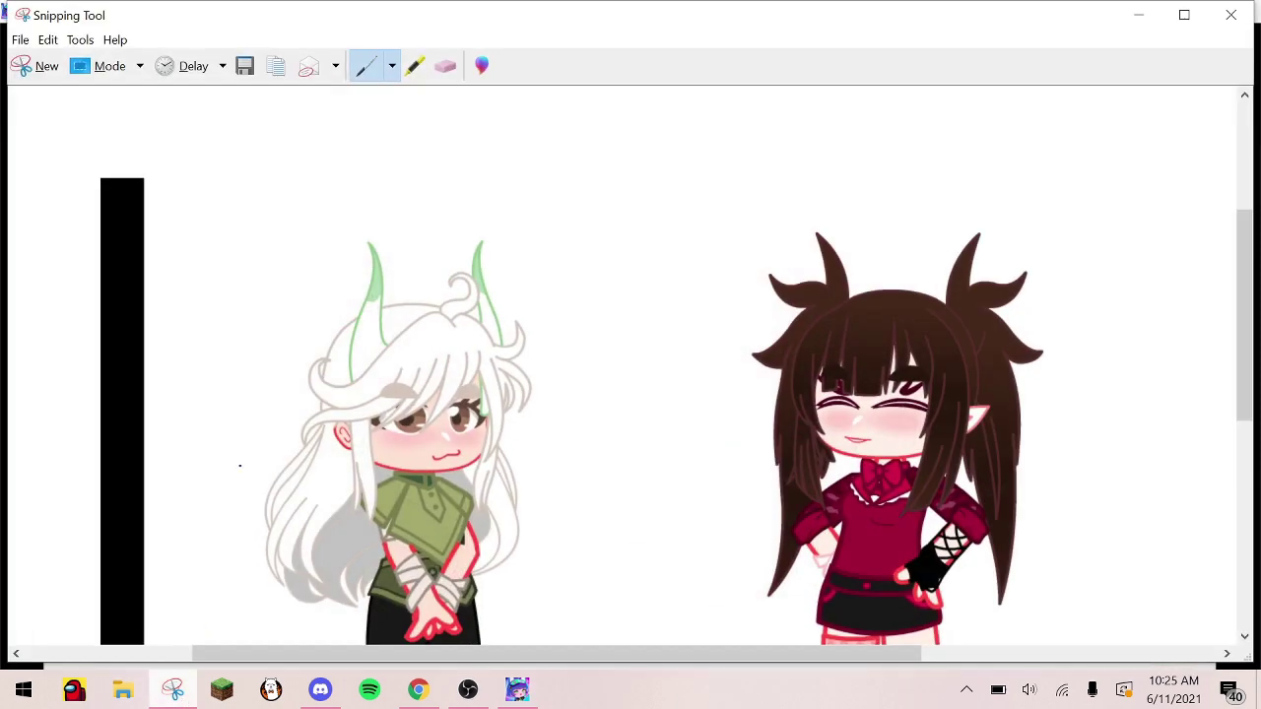
left_click(48, 66)
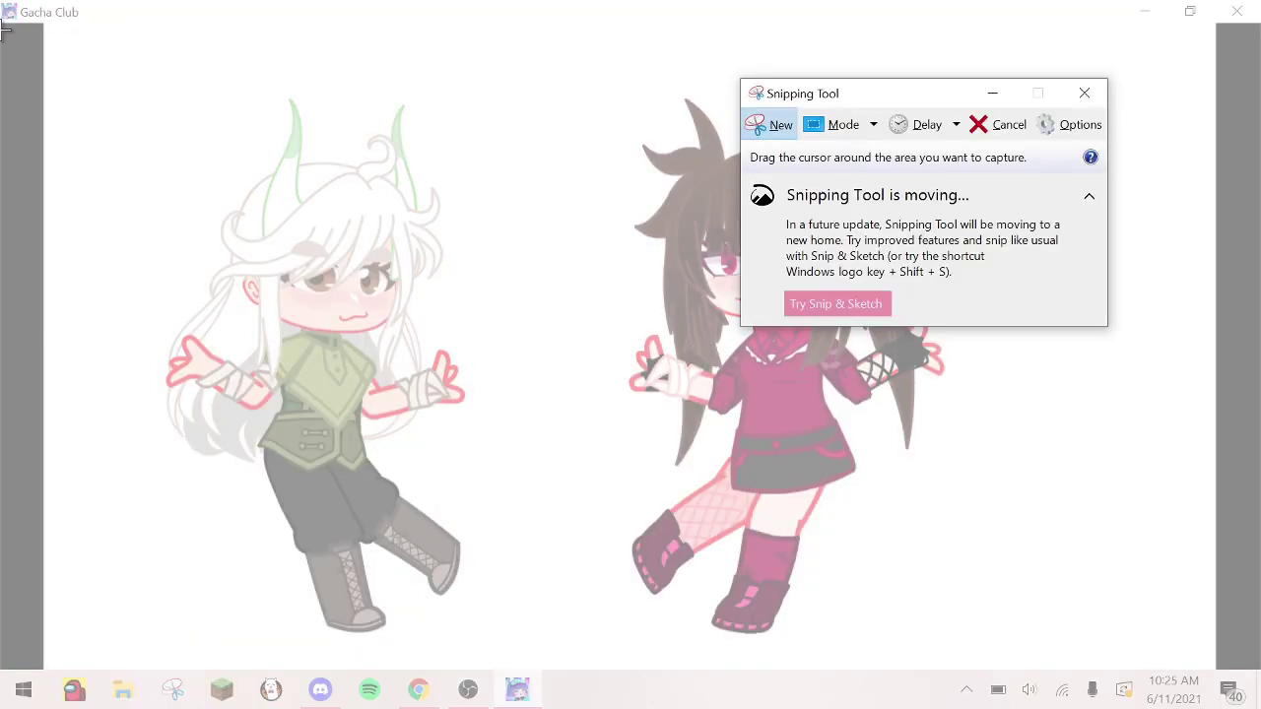
left_click_drag(5, 29, 1254, 670)
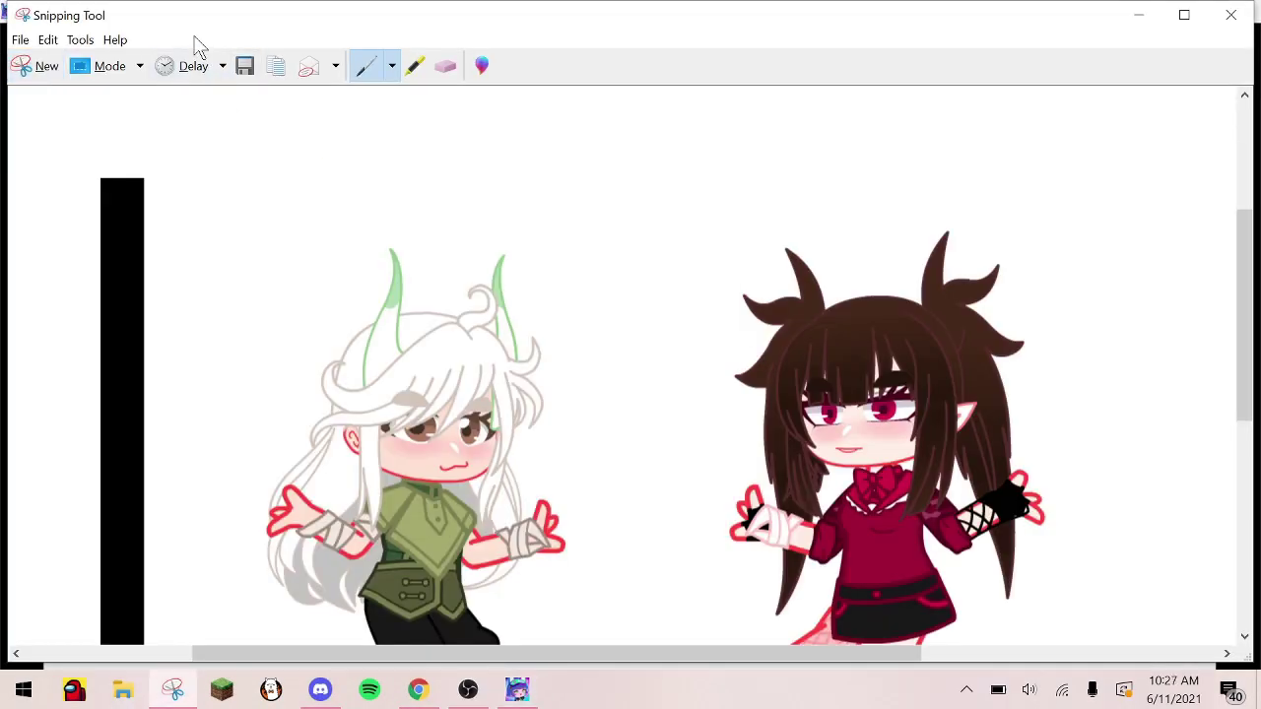
left_click(244, 67)
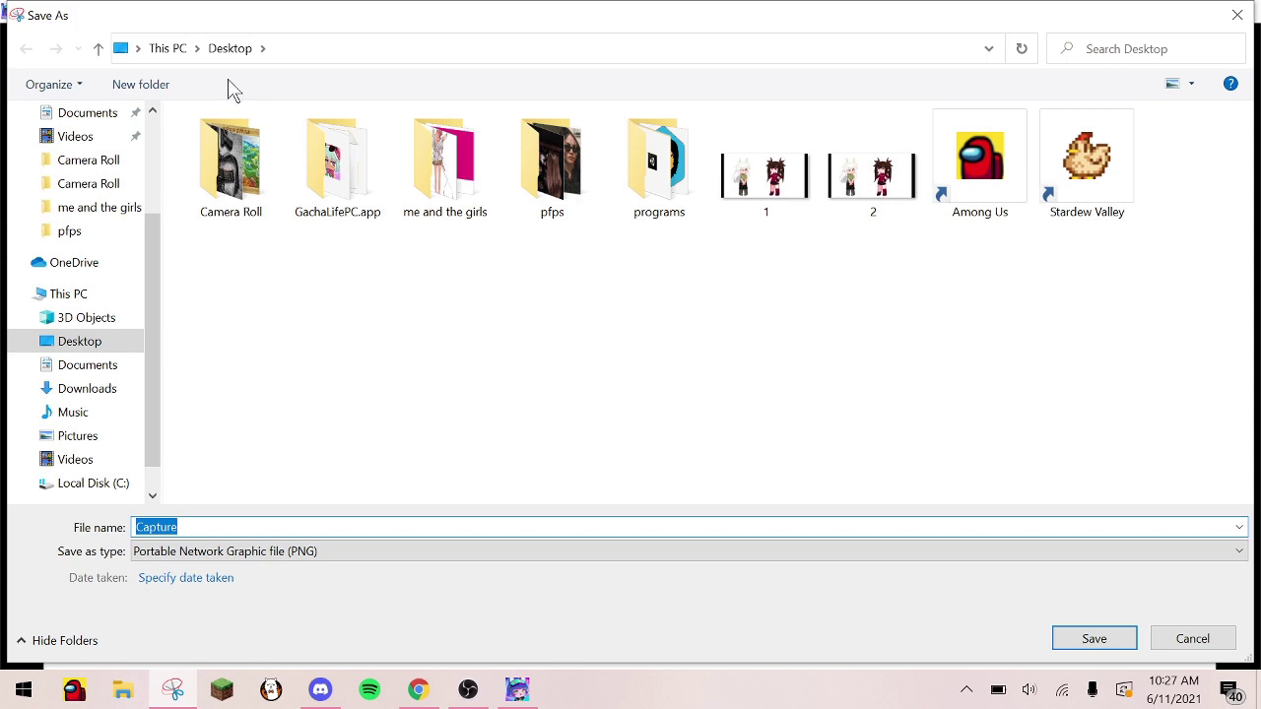
type("3")
key("Return")
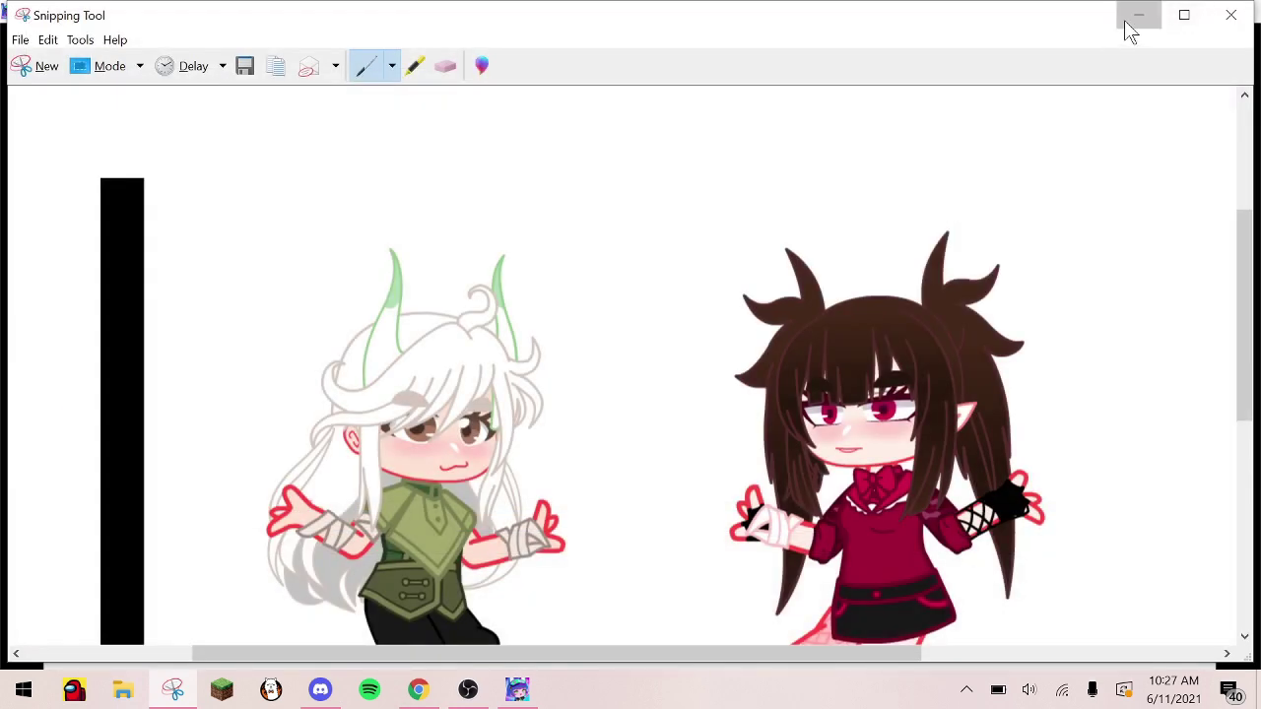
left_click(1138, 15)
left_click(811, 267)
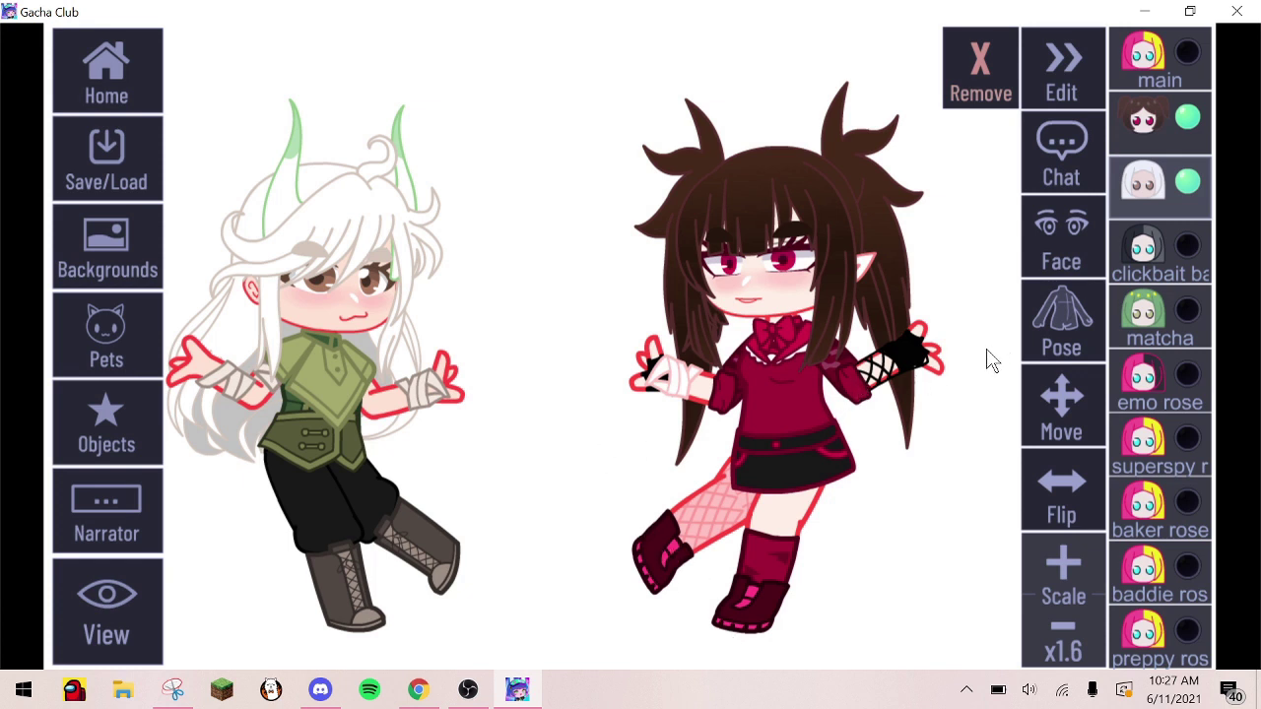
Give the white-haired character the Extra pose from page 48 with arms spread low and both legs slanting sideways
left_click(1055, 345)
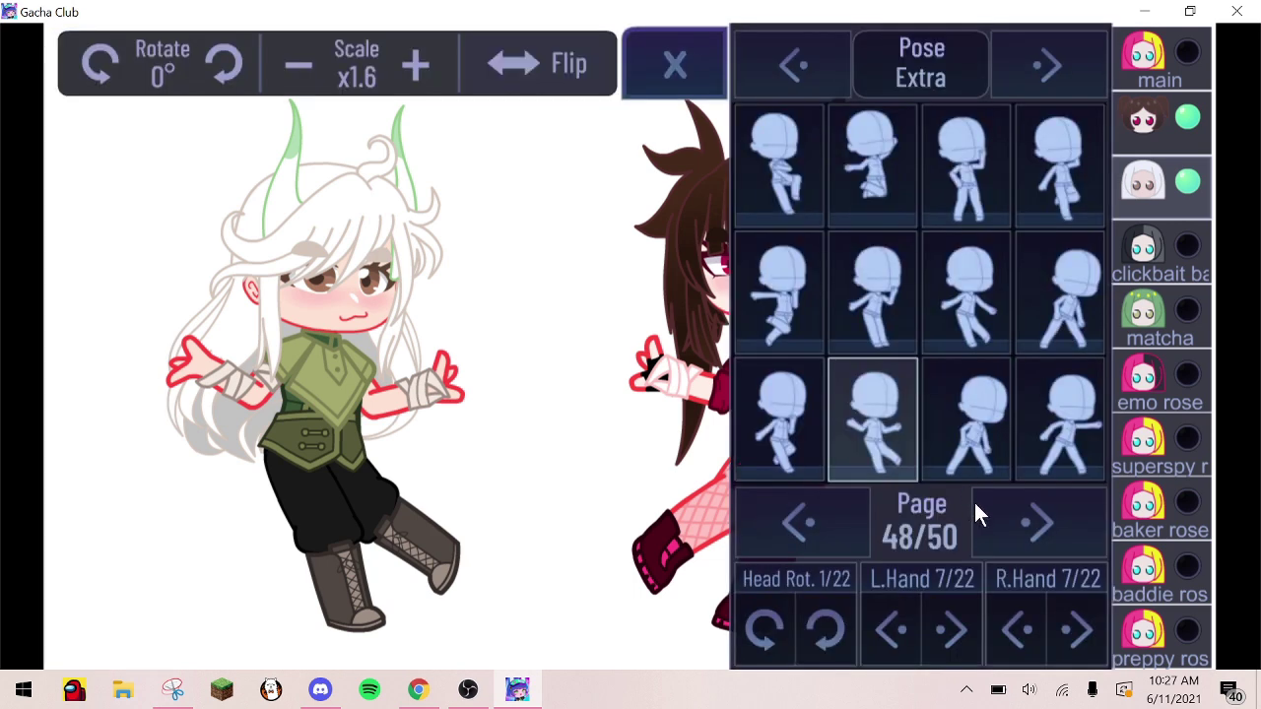
left_click(943, 321)
left_click(672, 65)
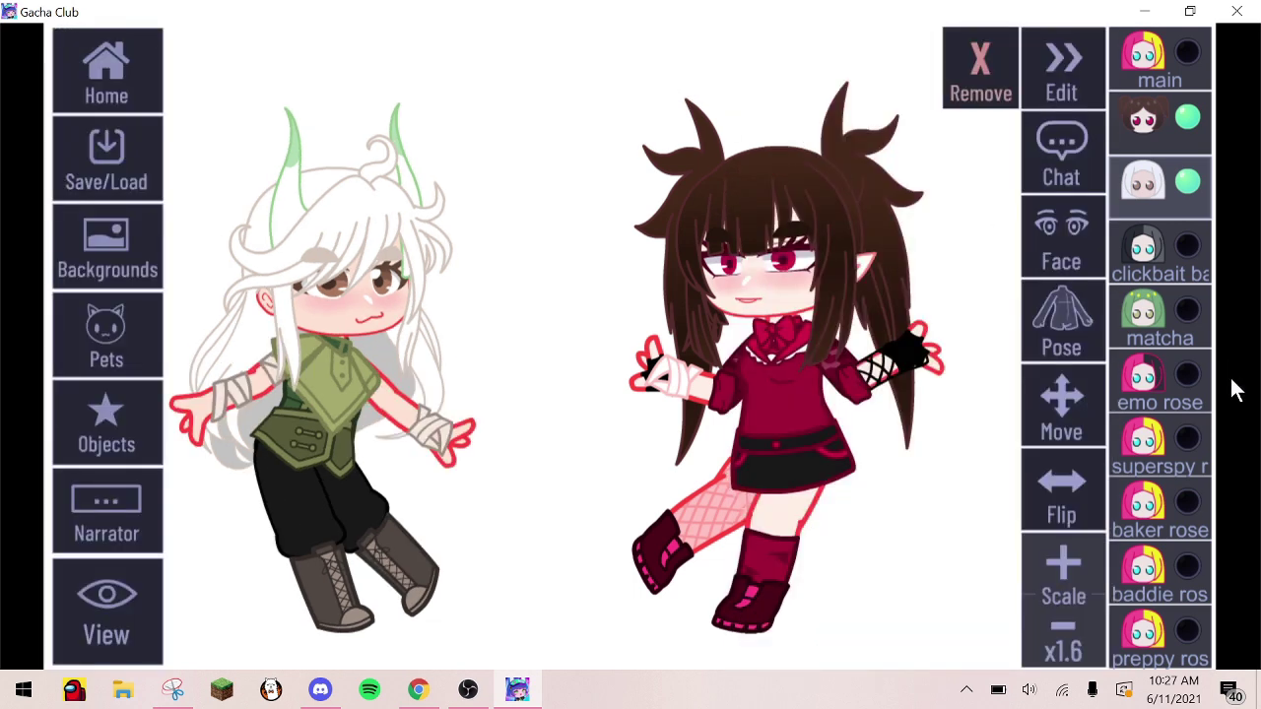
Give the dark-haired character the matching Extra pose from page 48 with arms spread low and the legs slanting sideways
left_click(1148, 120)
left_click(1025, 341)
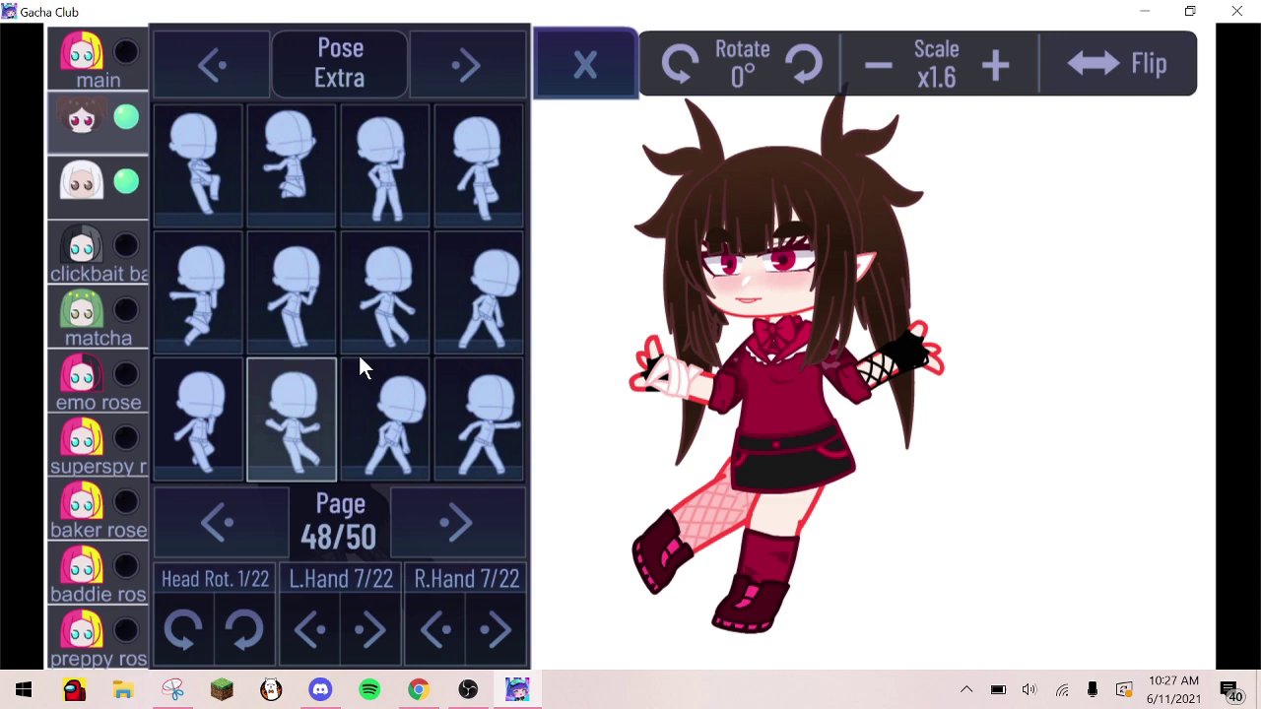
left_click(507, 54)
left_click(585, 65)
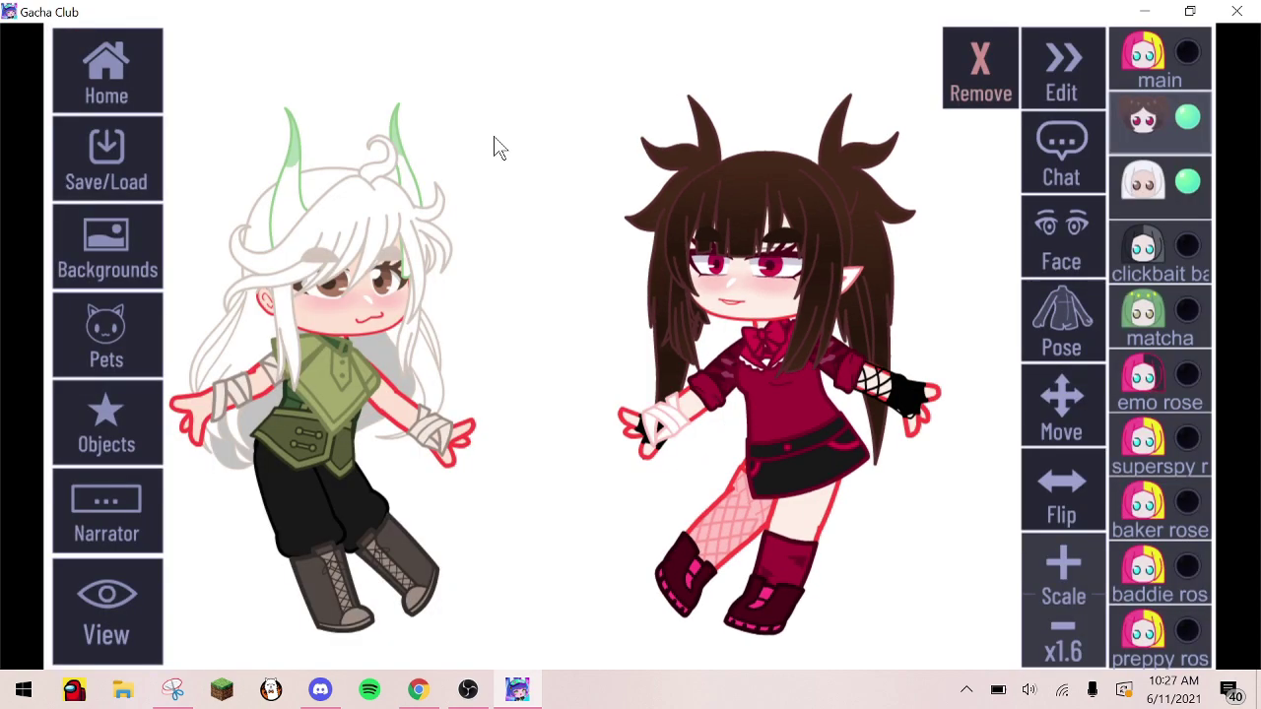
Capture the scene without studio controls in Snipping Tool, save it as PNG file 4 on the Desktop, and close both programs
left_click(105, 590)
left_click(173, 690)
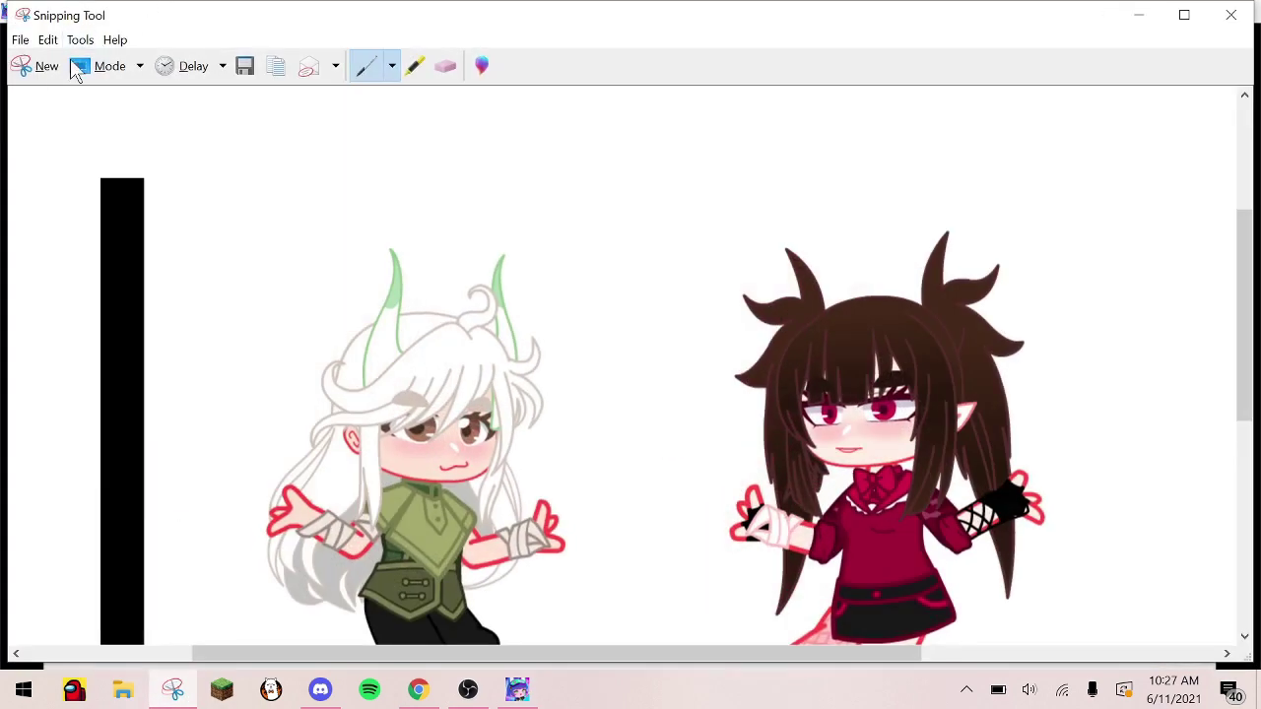
left_click(30, 85)
left_click_drag(4, 29, 1254, 667)
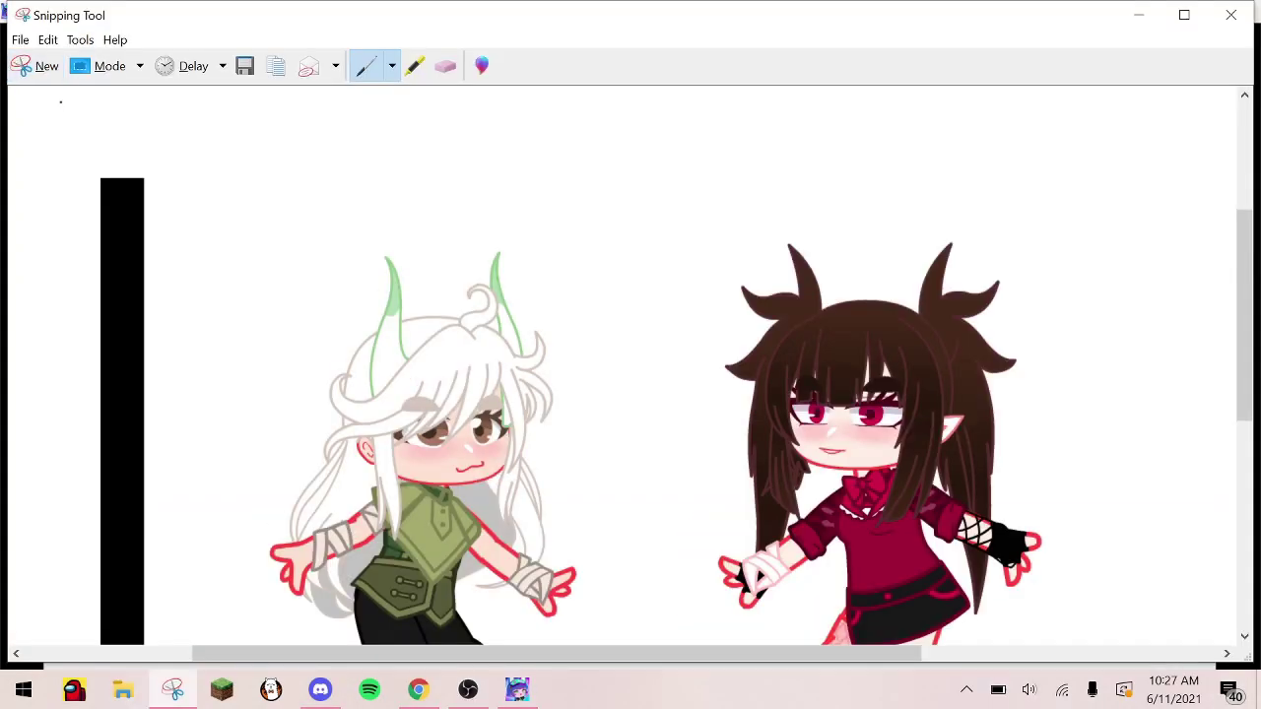
left_click(247, 79)
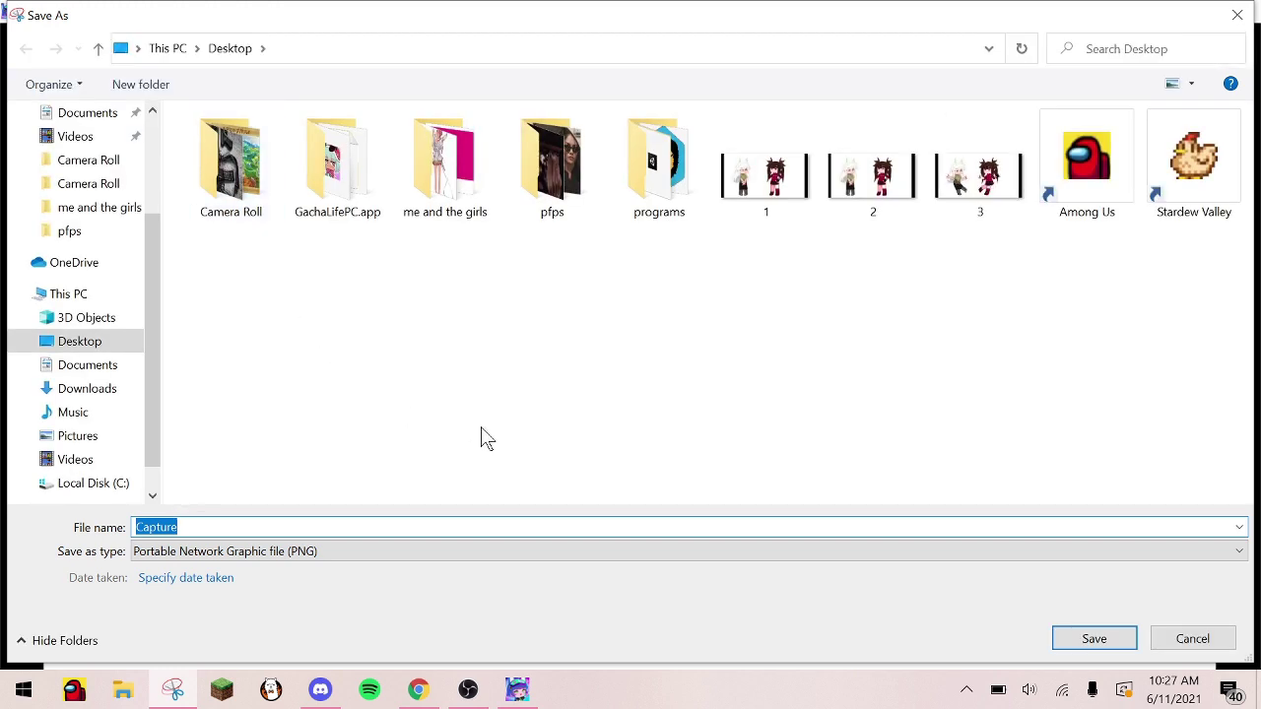
key("Return")
left_click(1235, 14)
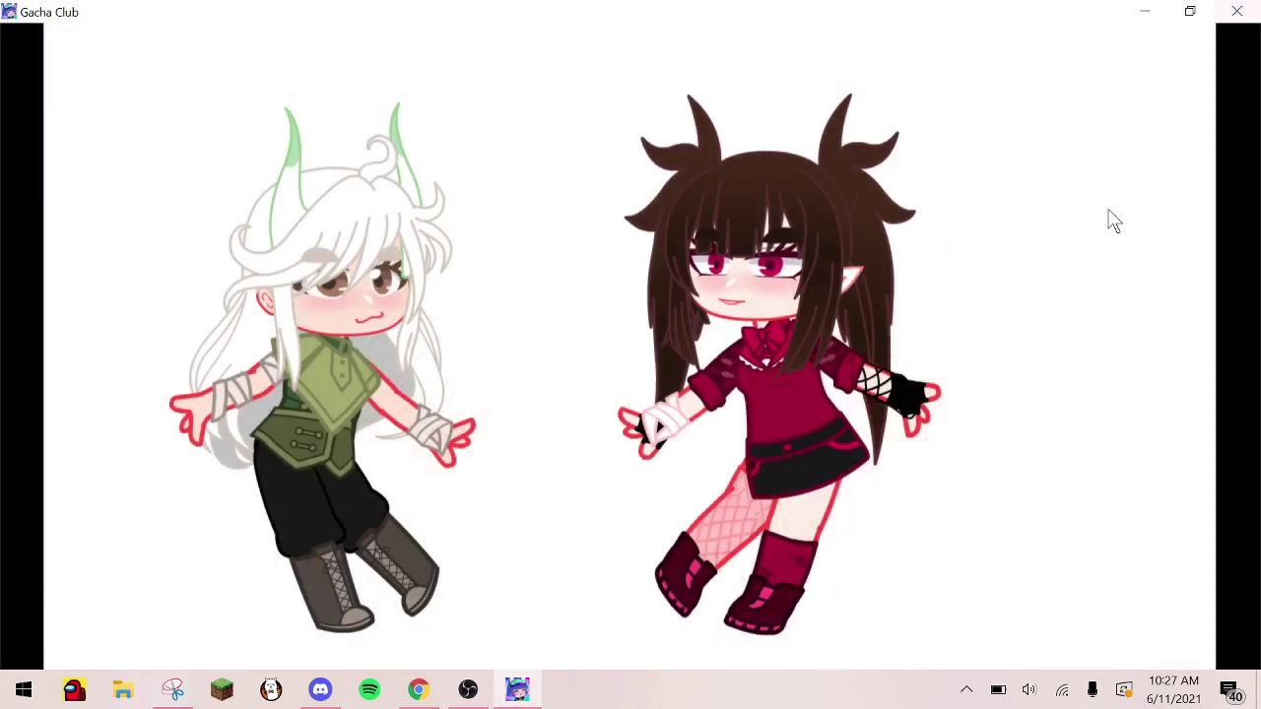
left_click(1238, 11)
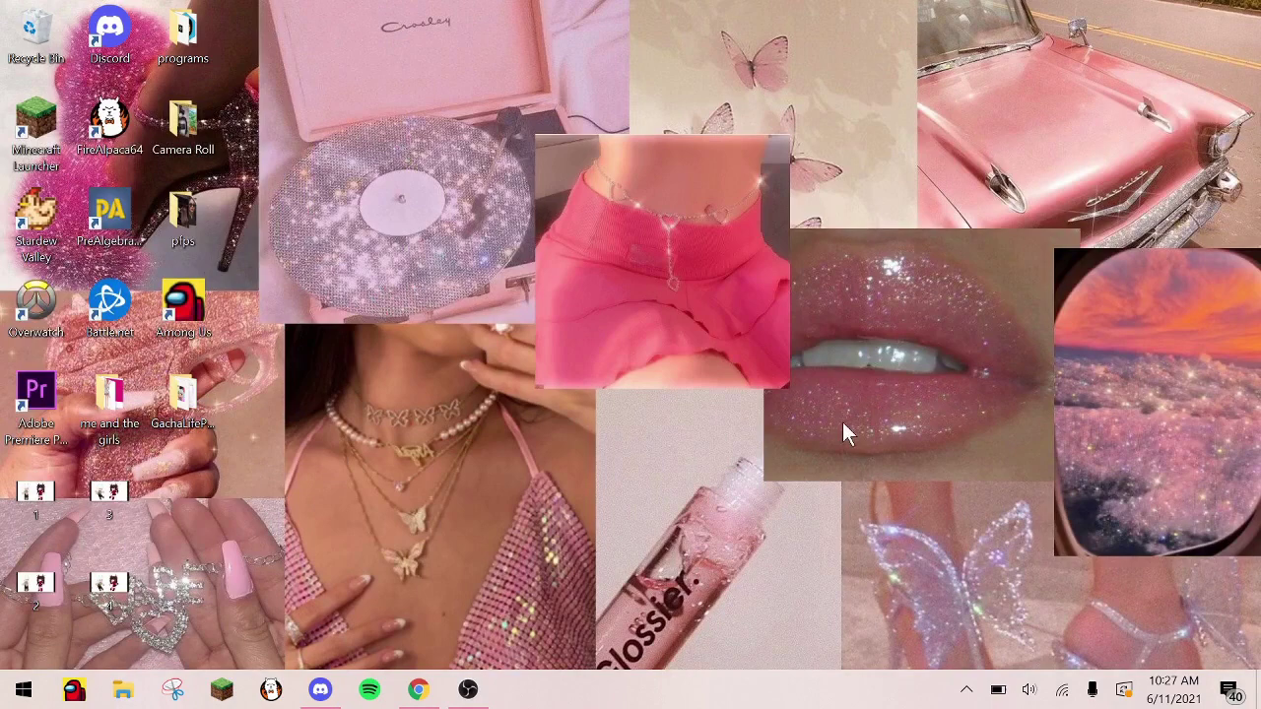
Open Video Editor in Photos and create a new video project named tutorial
left_click(3, 702)
mouse_move(22, 611)
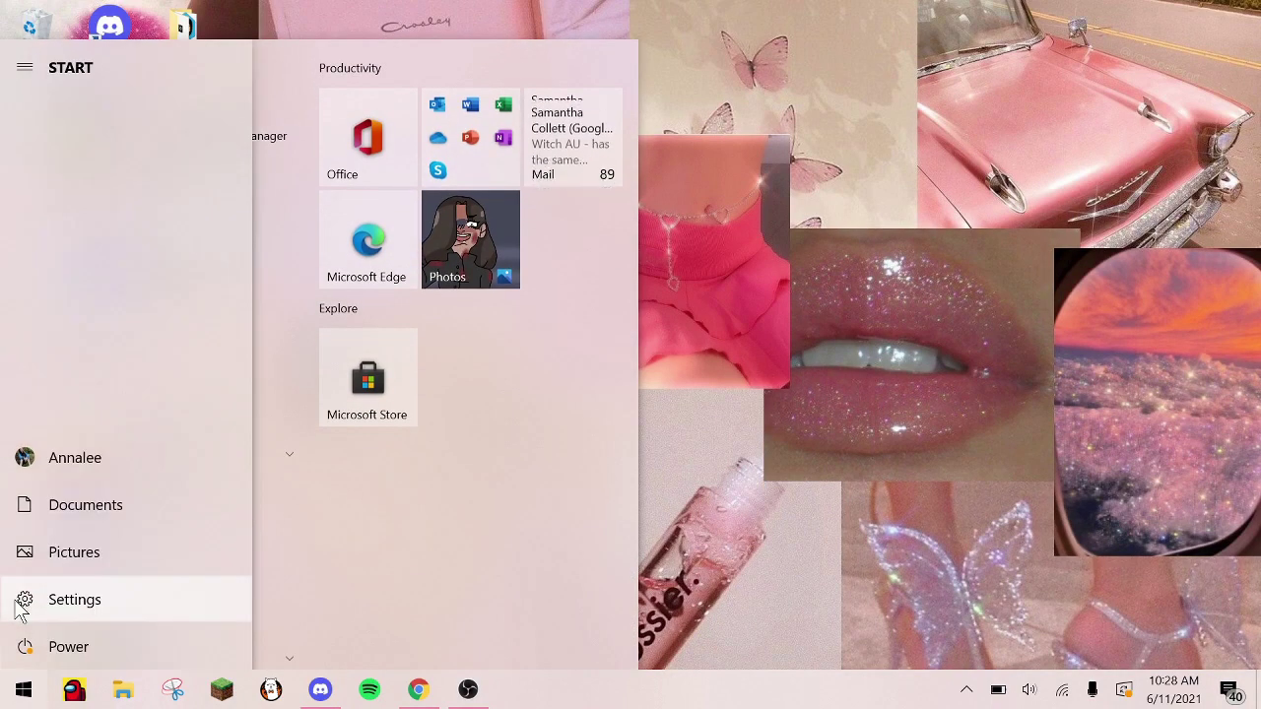
type("v")
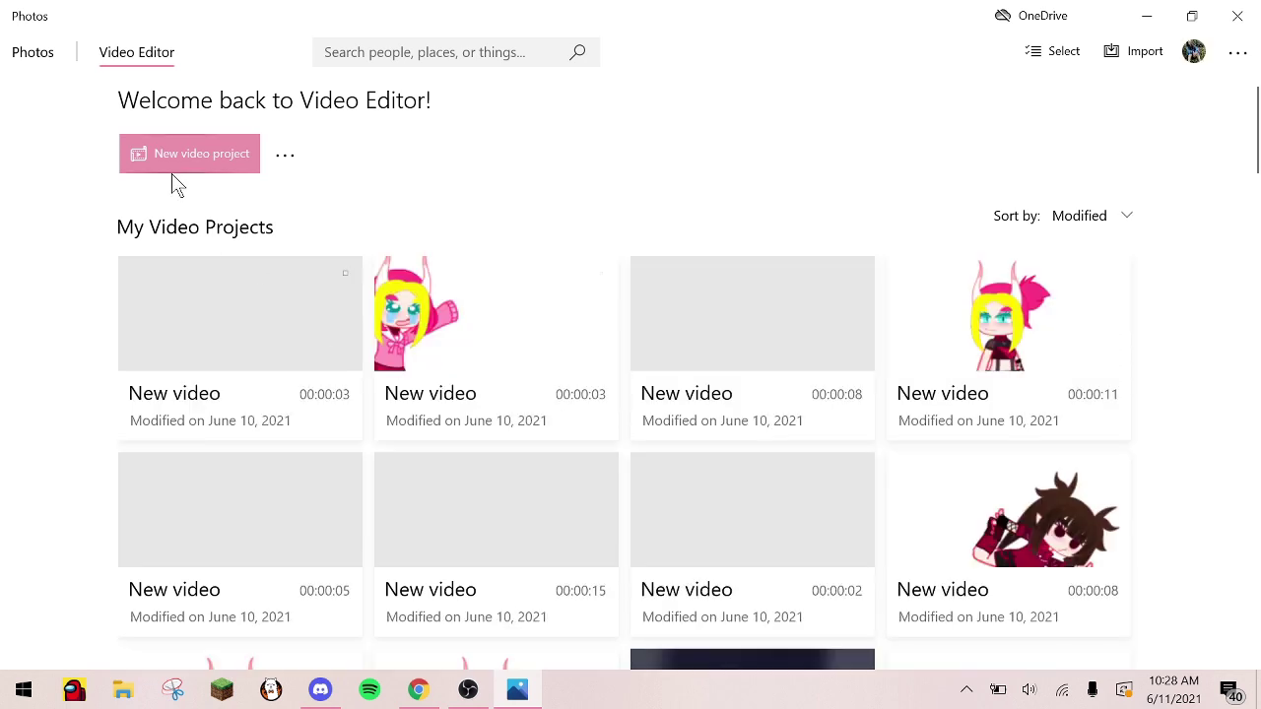
left_click(170, 167)
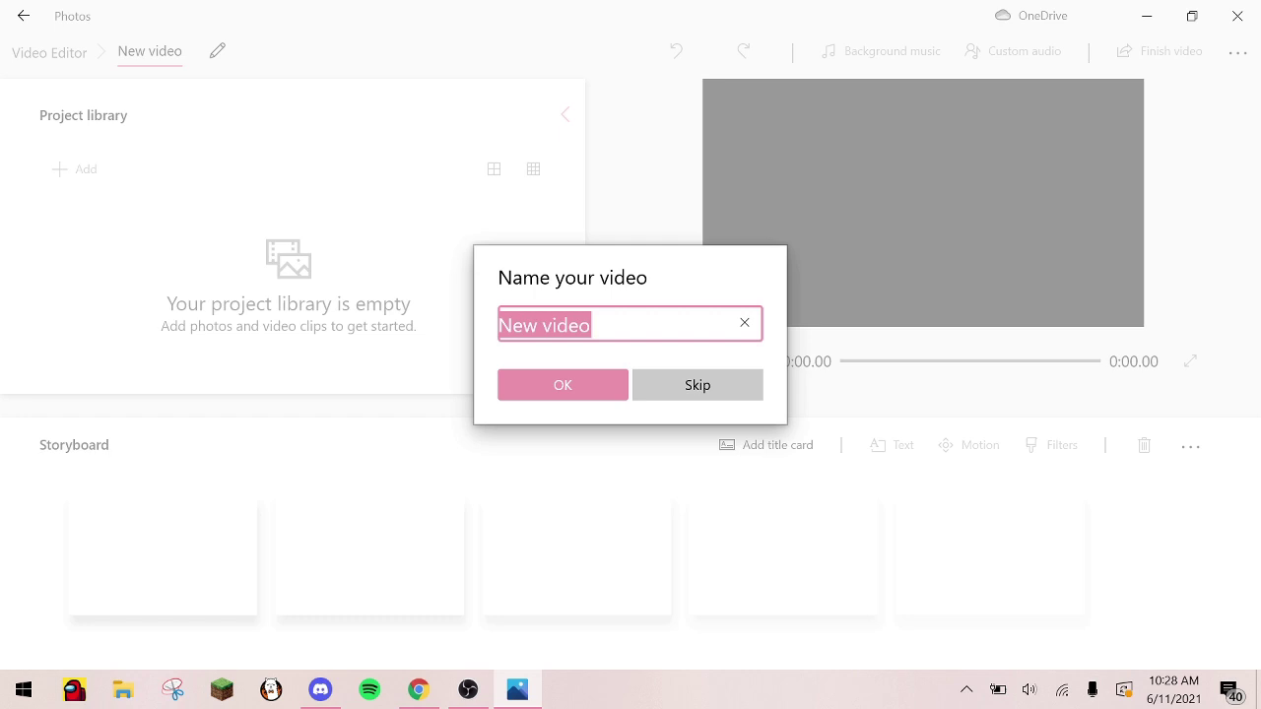
key("Return")
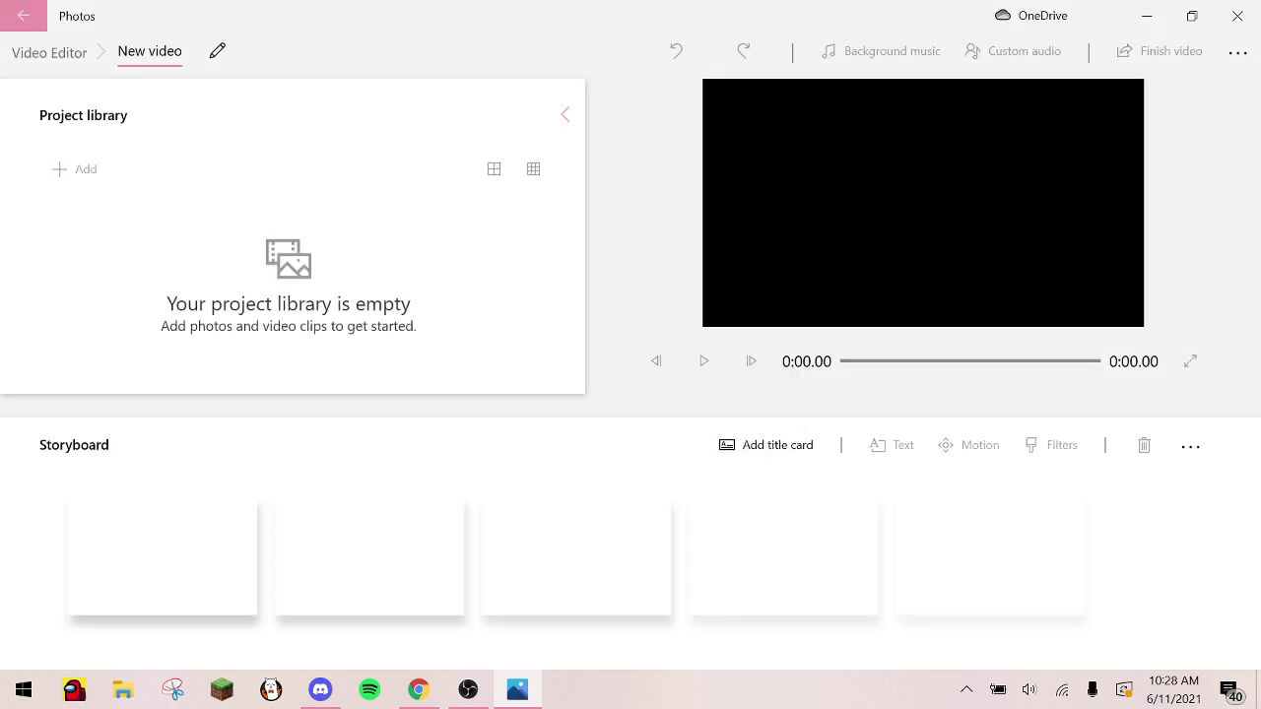
Import images 1, 2, 3 and 4 from the Desktop into the project library and place them all in the storyboard
left_click(71, 177)
left_click(85, 219)
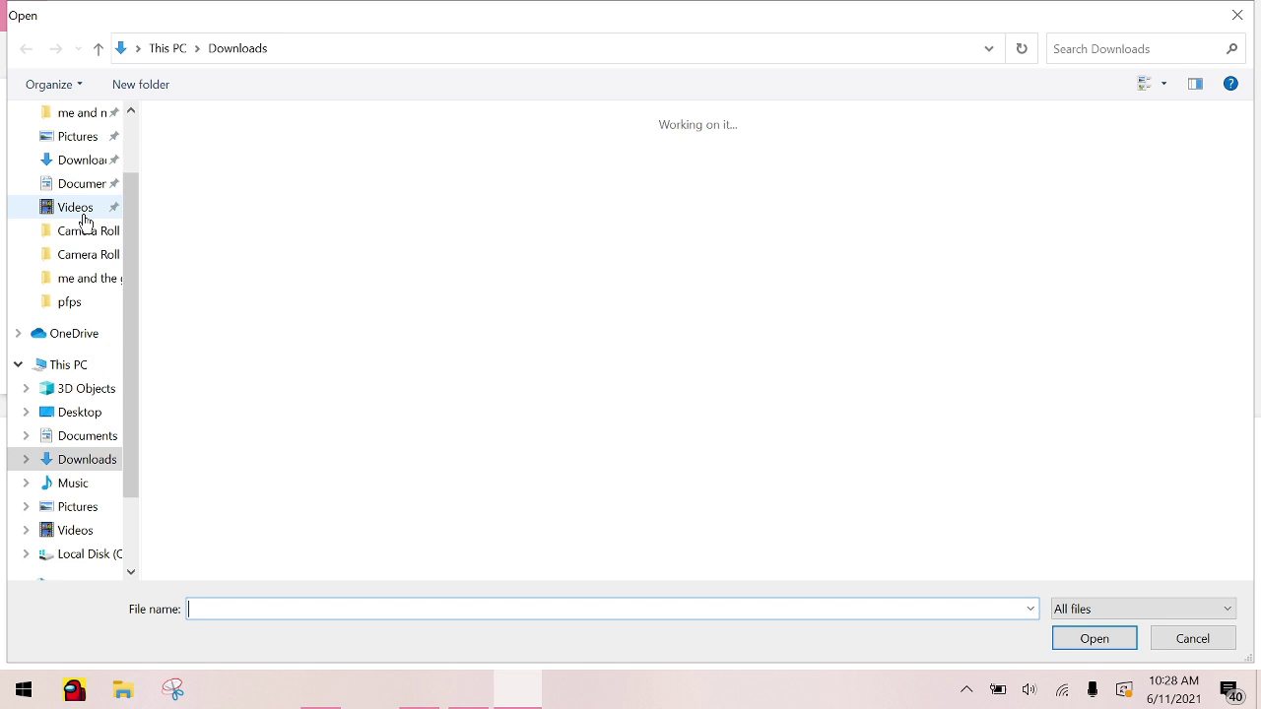
scroll(69, 183, "up", 2)
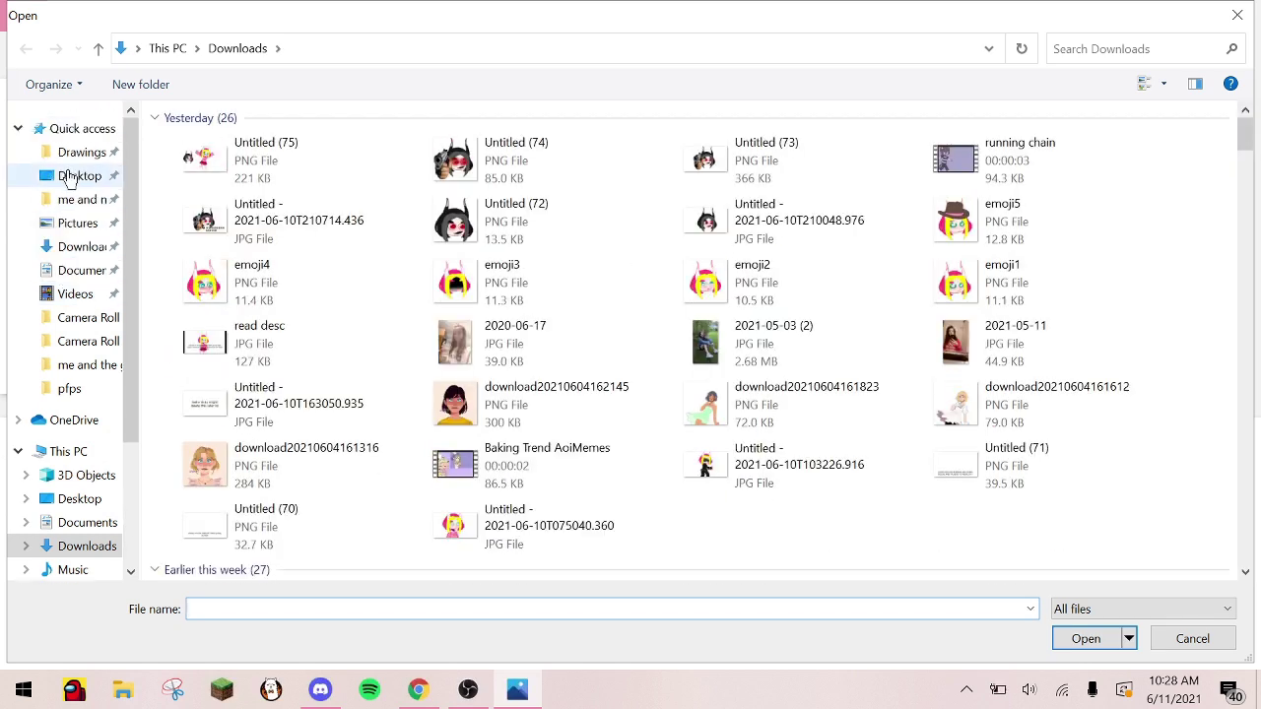
left_click(79, 175)
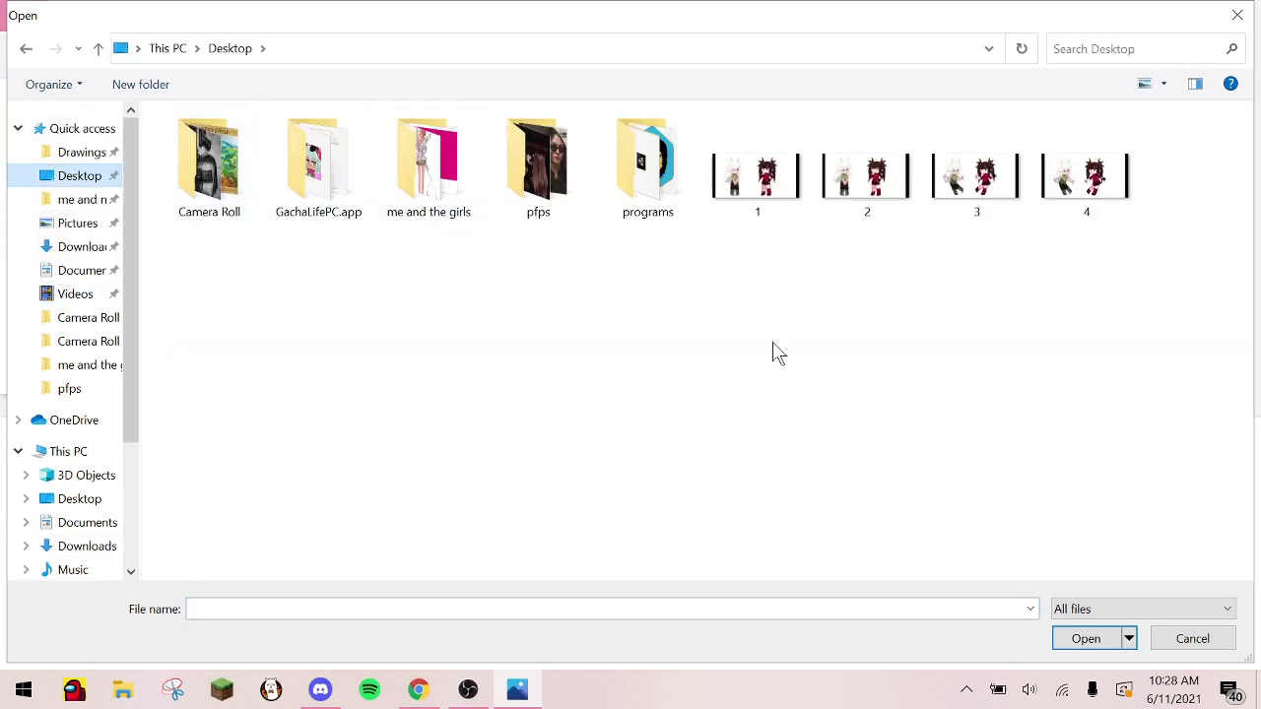
left_click_drag(773, 342, 1108, 137)
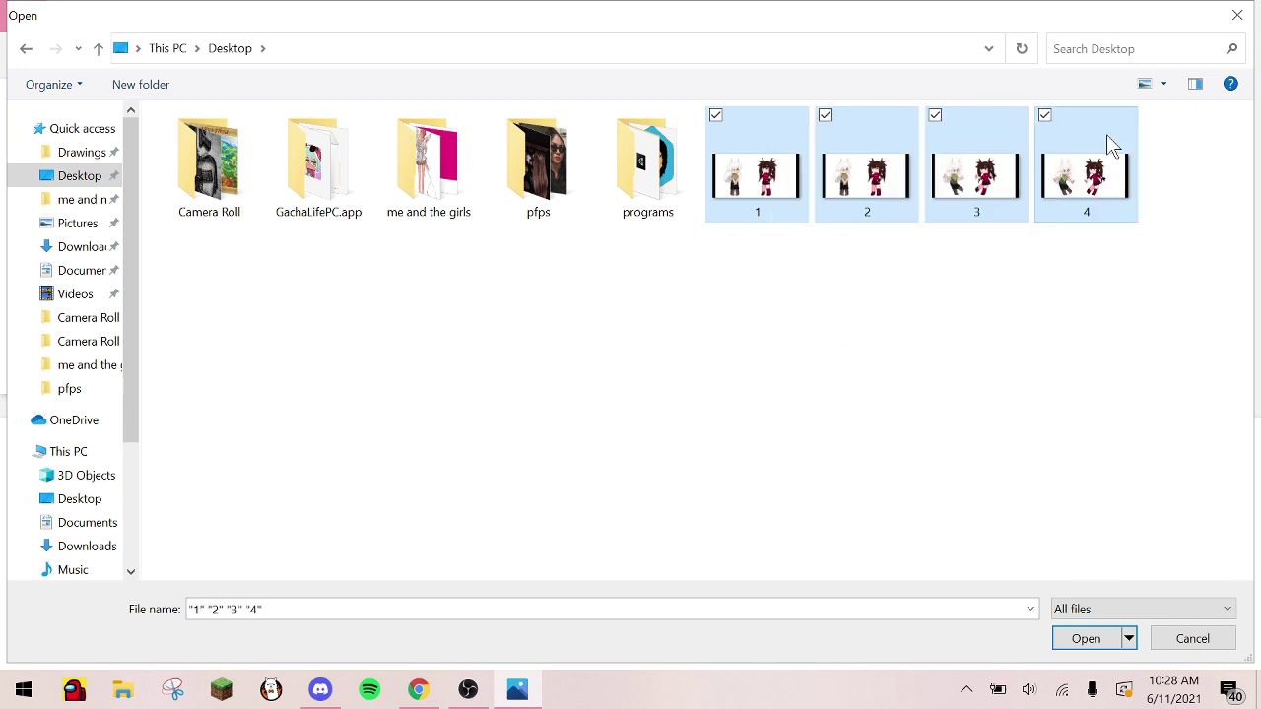
left_click(1109, 640)
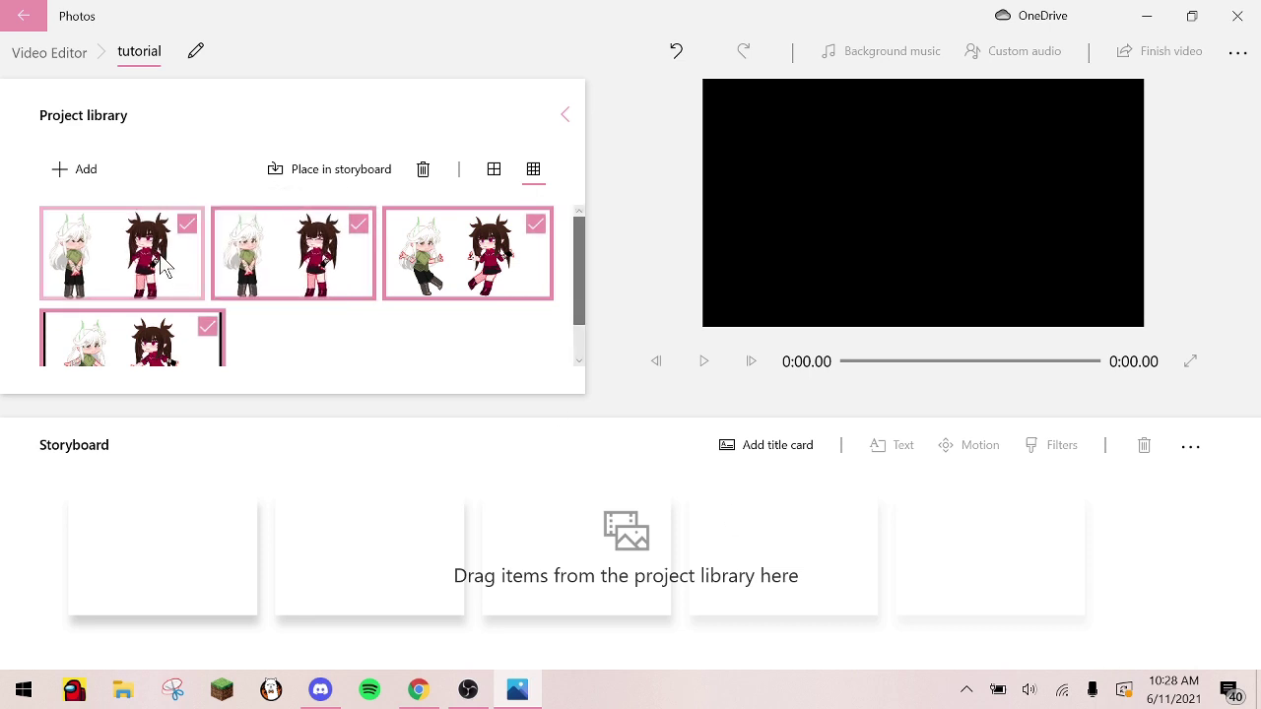
left_click_drag(155, 274, 266, 535)
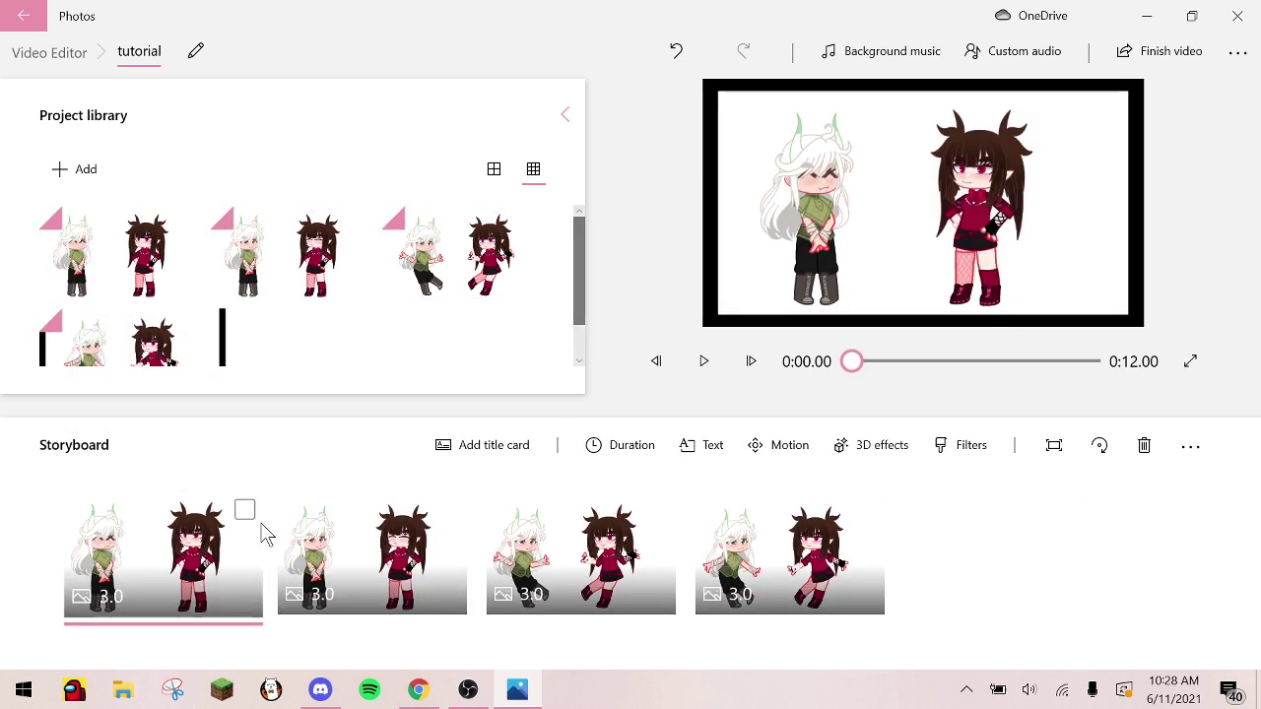
Remove the black bars from all four storyboard clips
left_click(1066, 454)
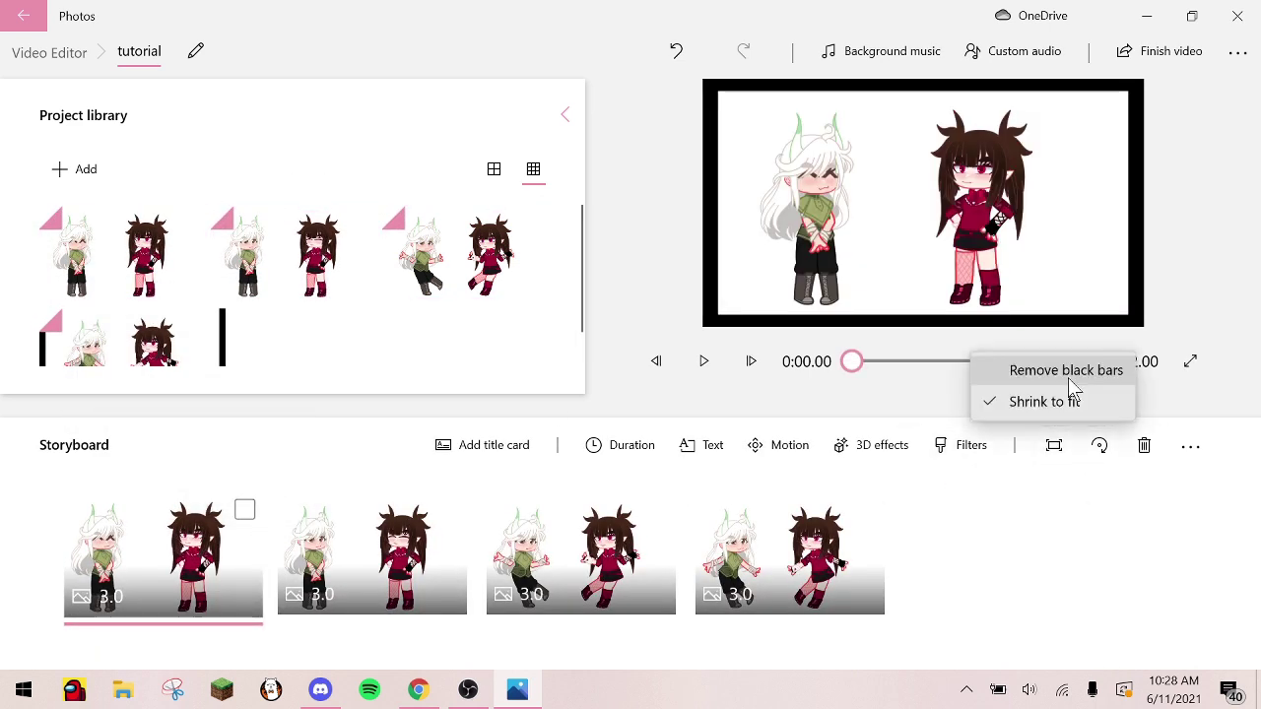
left_click(1068, 377)
left_click(340, 586)
left_click(1069, 445)
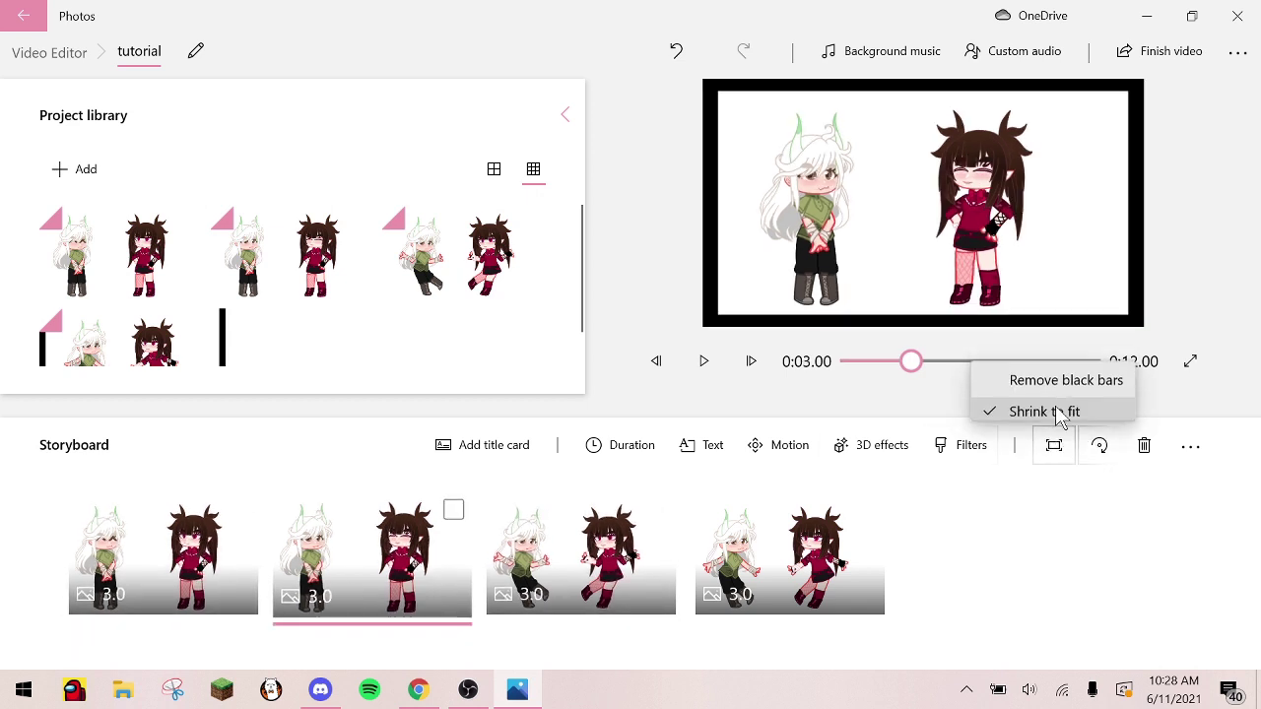
left_click(1068, 377)
left_click(616, 591)
left_click(1053, 446)
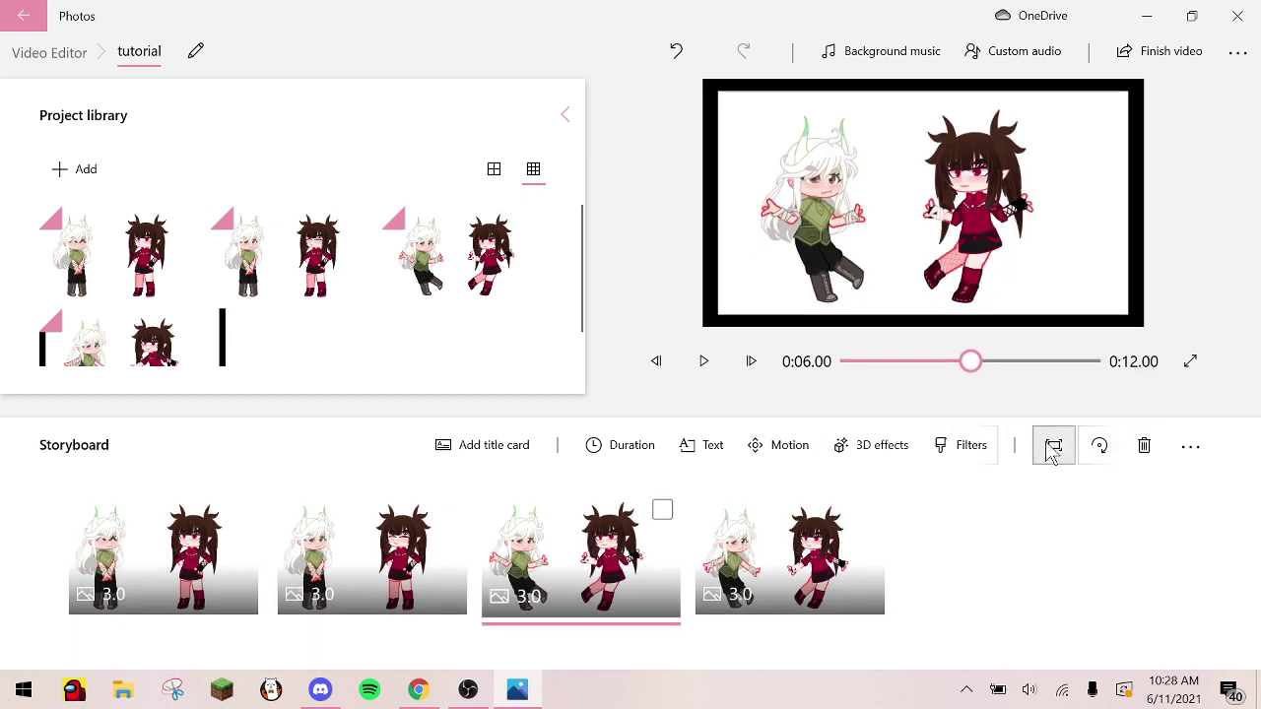
left_click(1078, 372)
left_click(872, 563)
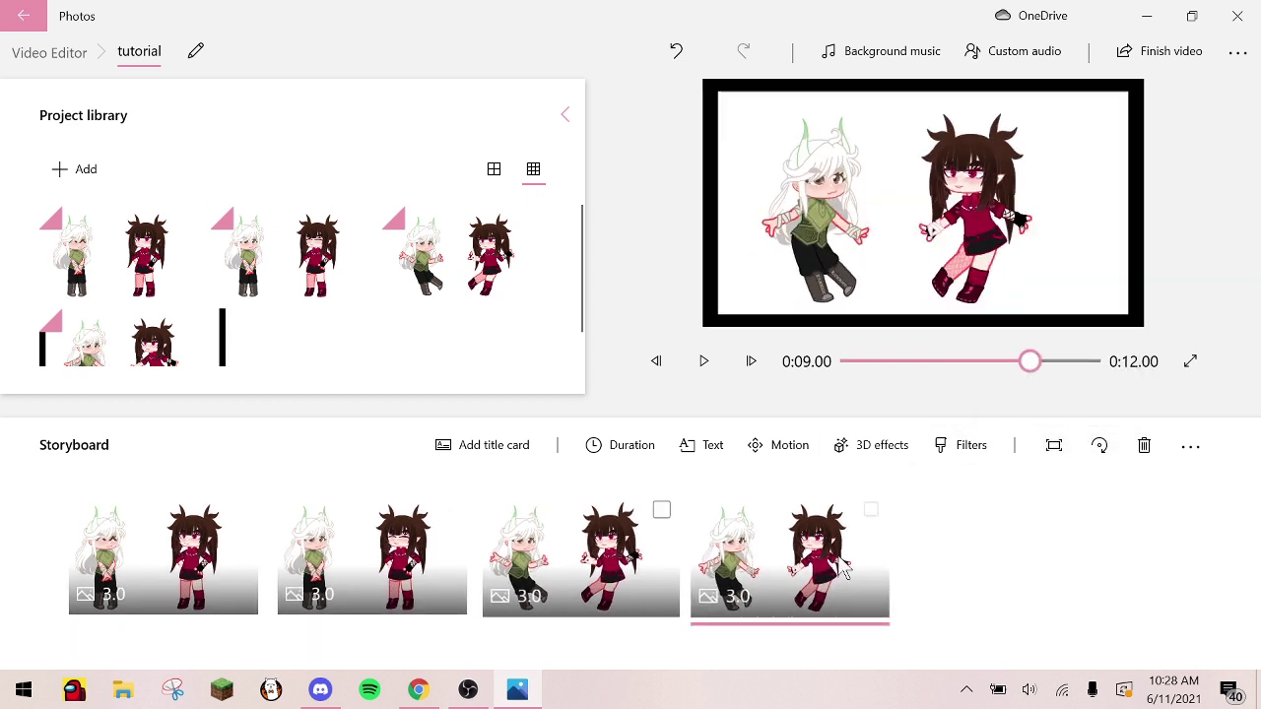
left_click(1056, 453)
left_click(1067, 373)
Set the duration of the first and second storyboard clips to 0.5 seconds each
left_click(341, 547)
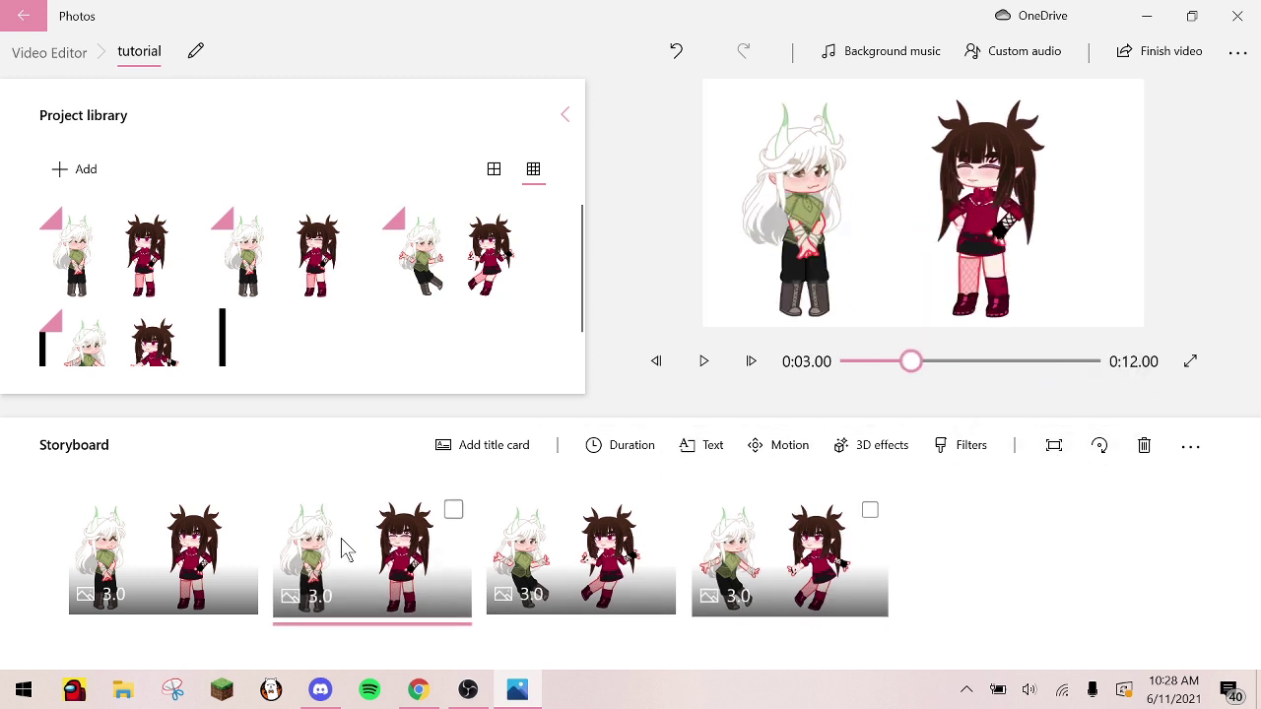
left_click(246, 567)
left_click(655, 463)
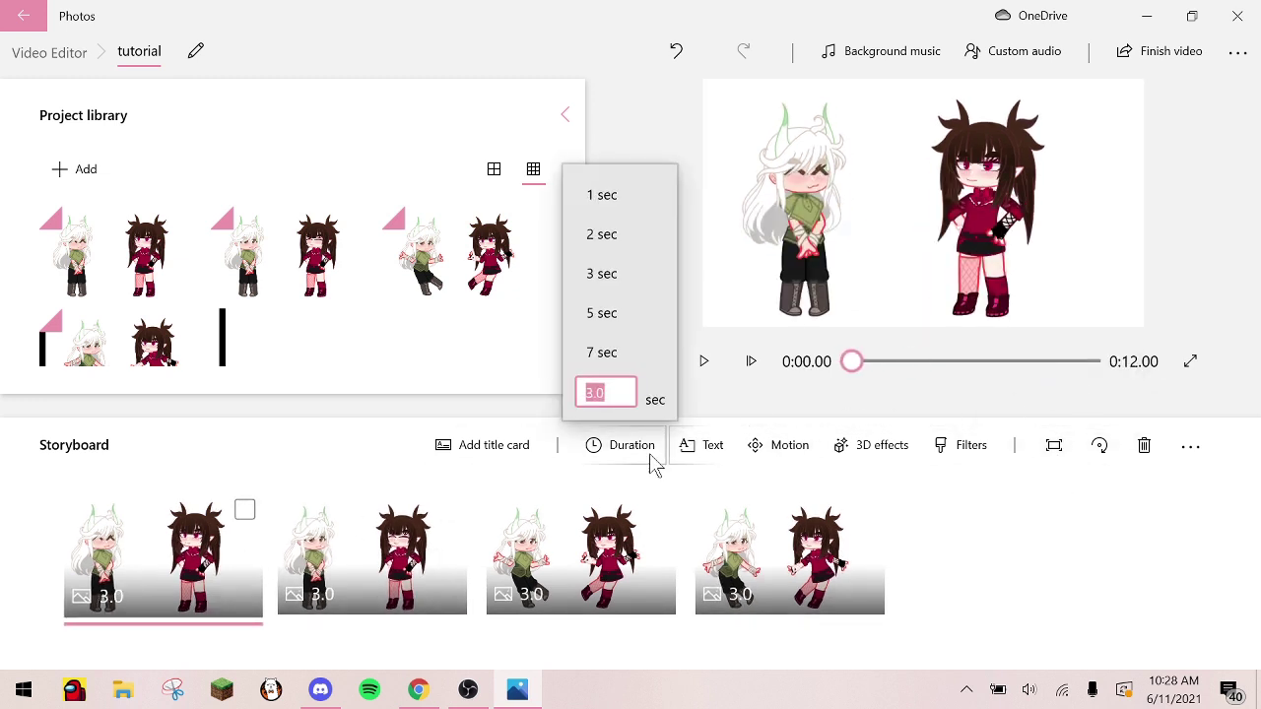
type(".5")
key("Return")
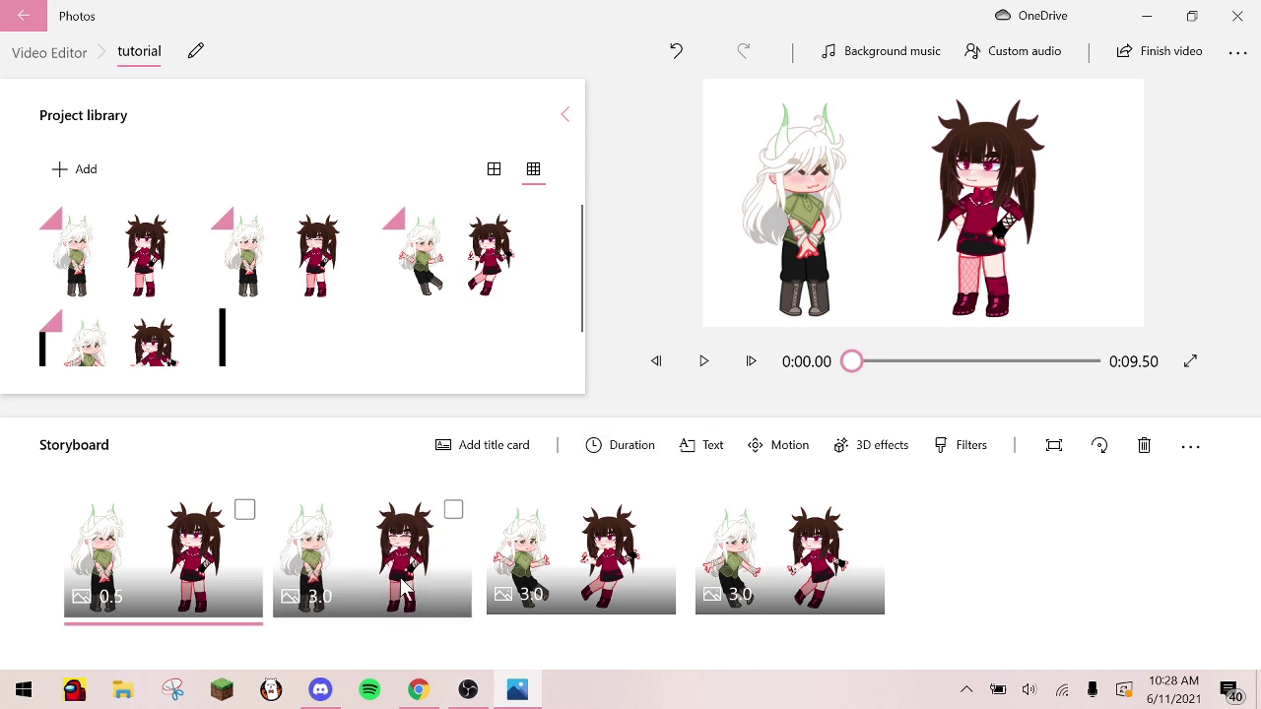
left_click(373, 551)
left_click(619, 453)
type(".5")
key("Return")
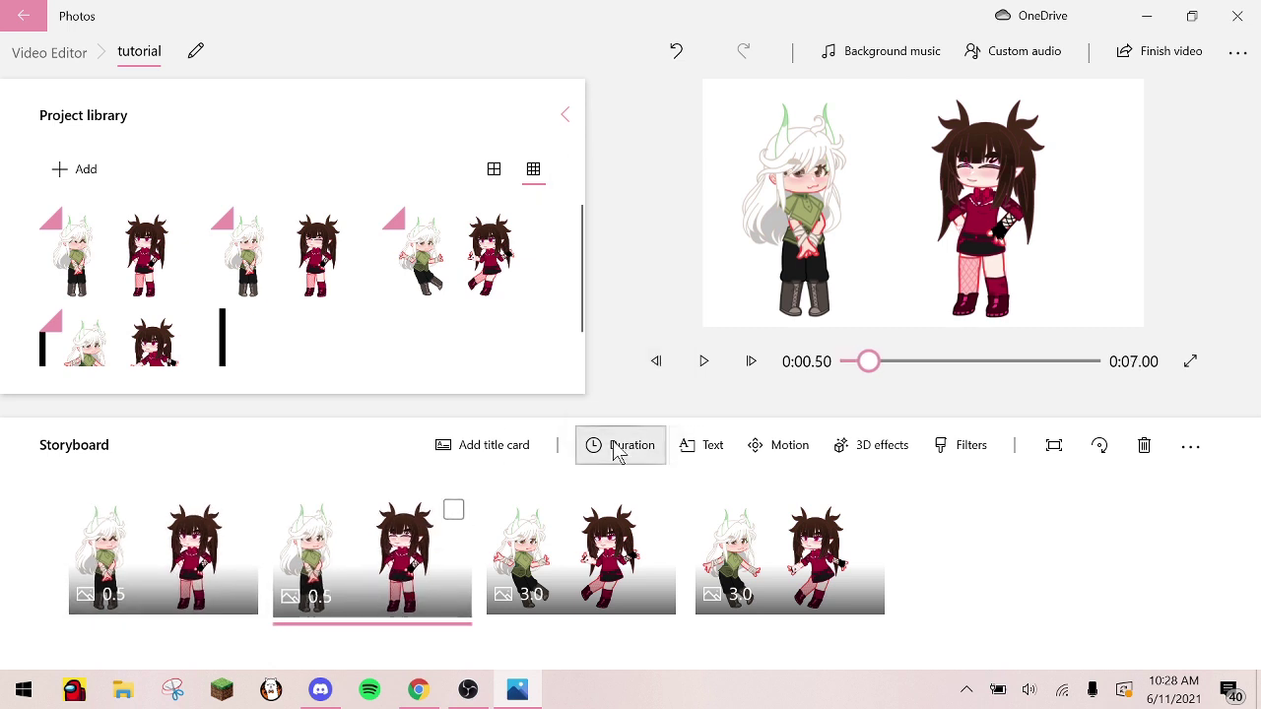
Set the duration of the third storyboard clip to 0.2 seconds
left_click(611, 532)
left_click(636, 448)
type(".")
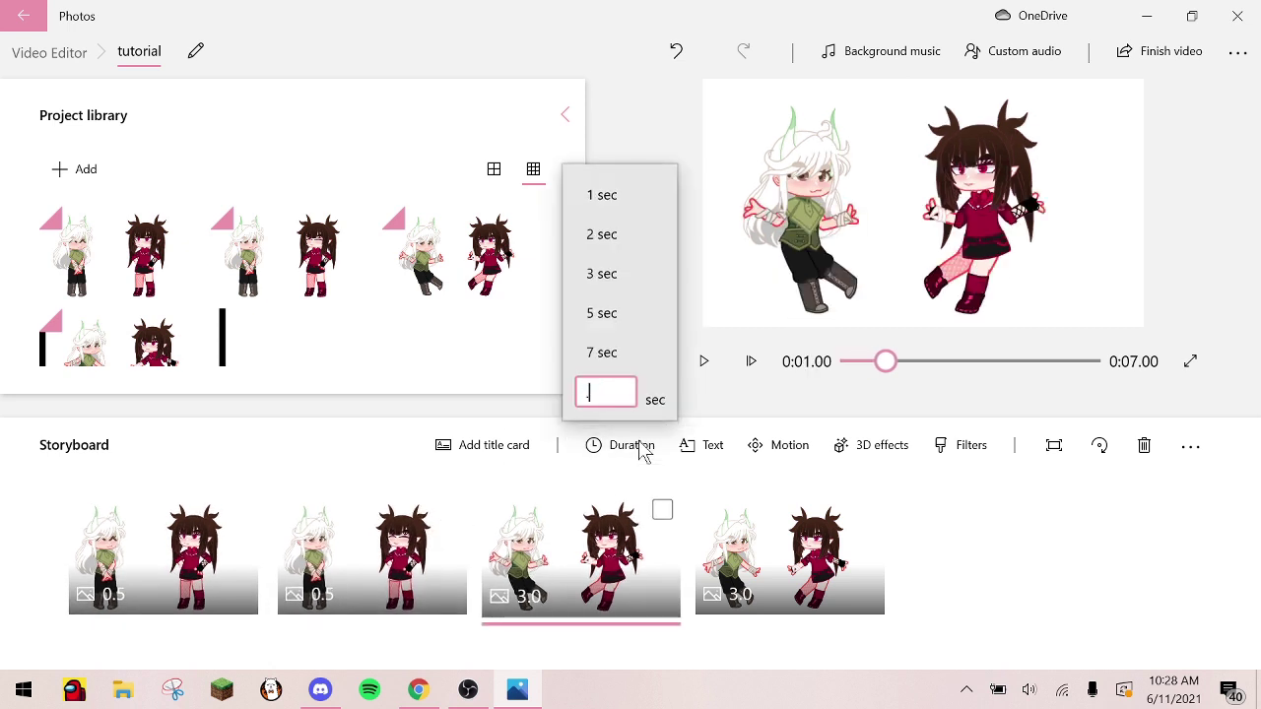
type("2")
key("Return")
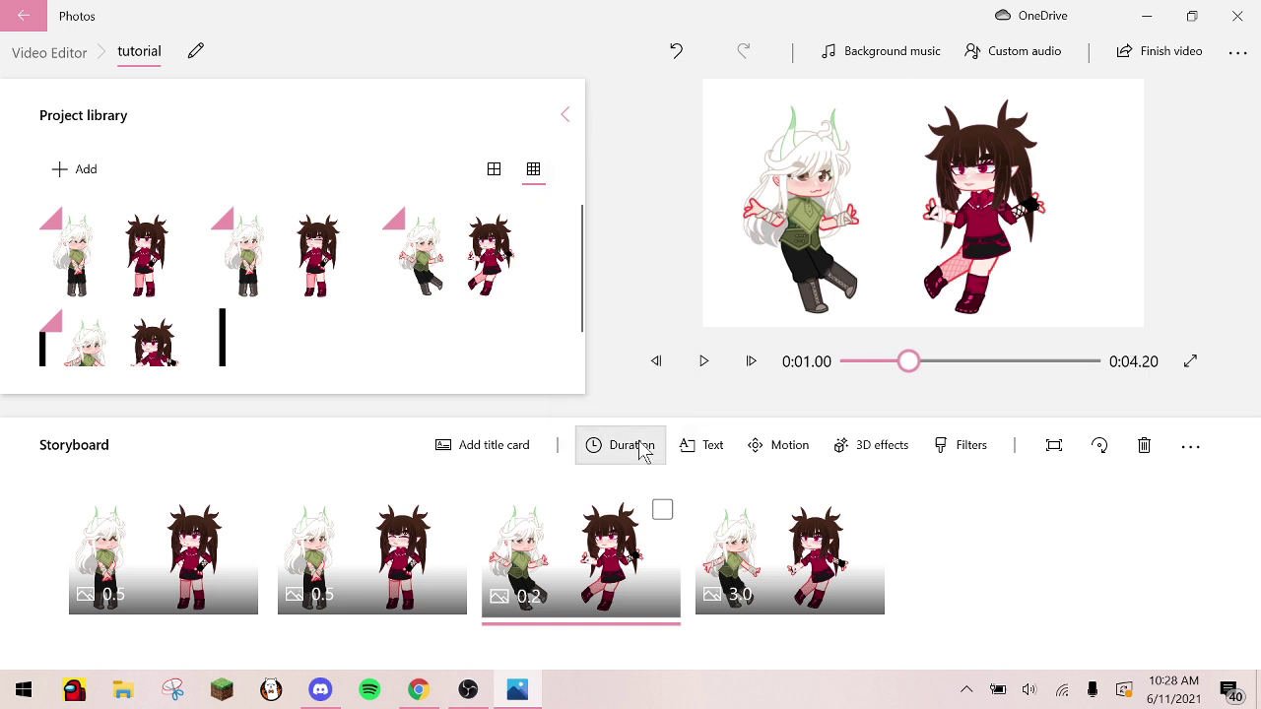
Set the duration of the fourth storyboard clip to 0.2 seconds
left_click(719, 511)
left_click(635, 453)
key("Right")
type("2")
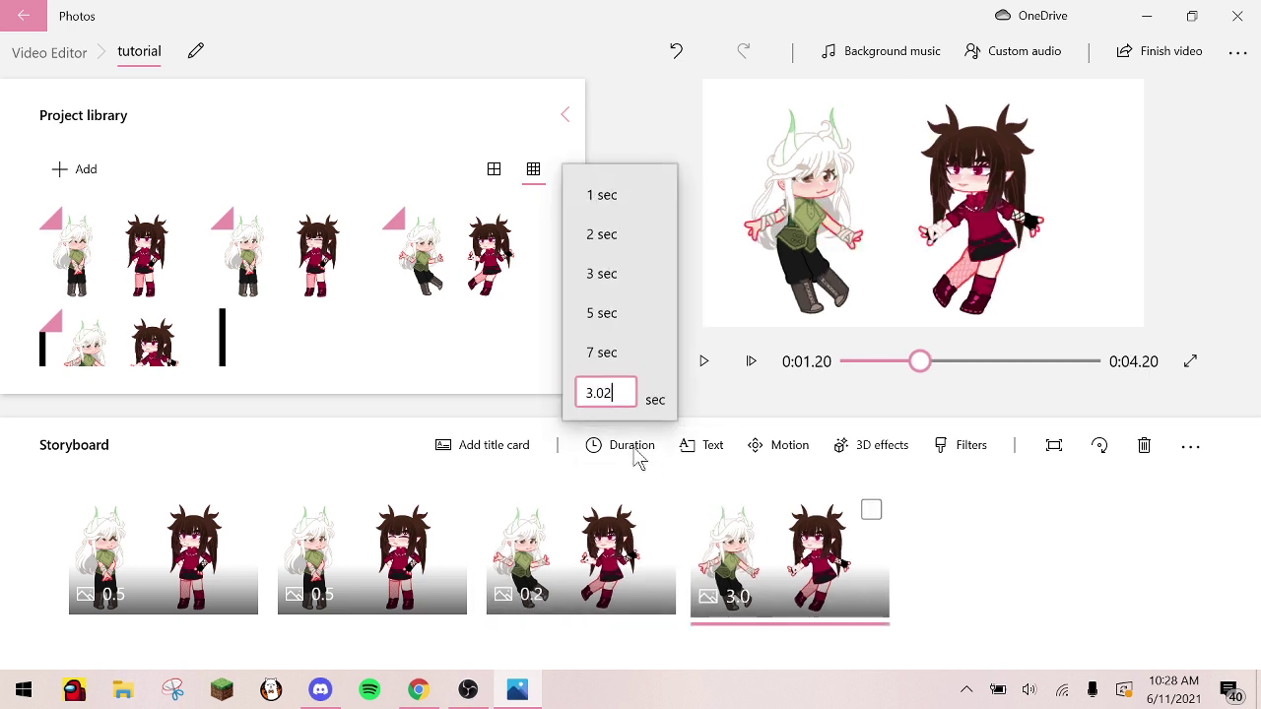
type(".2")
key("Return")
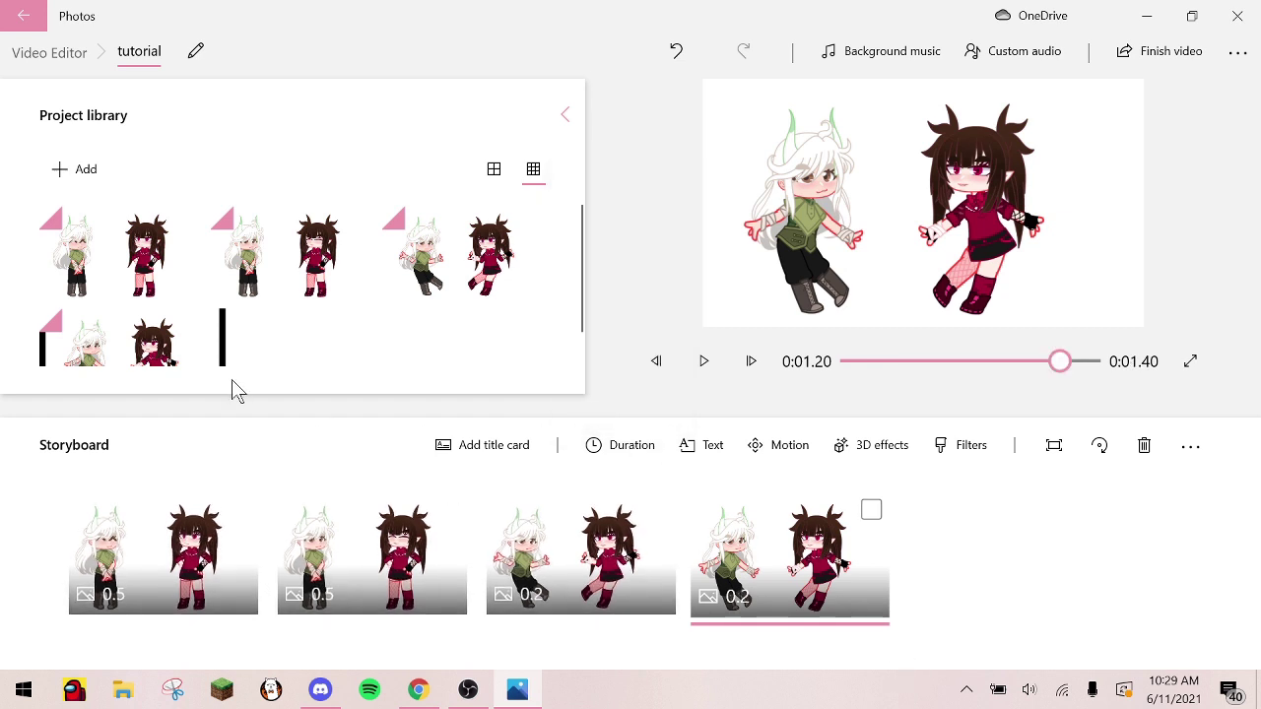
Add the third and fourth library images together to the end of the storyboard three times, making six extra clips
left_click(459, 286)
left_click(212, 345)
left_click_drag(222, 349, 973, 528)
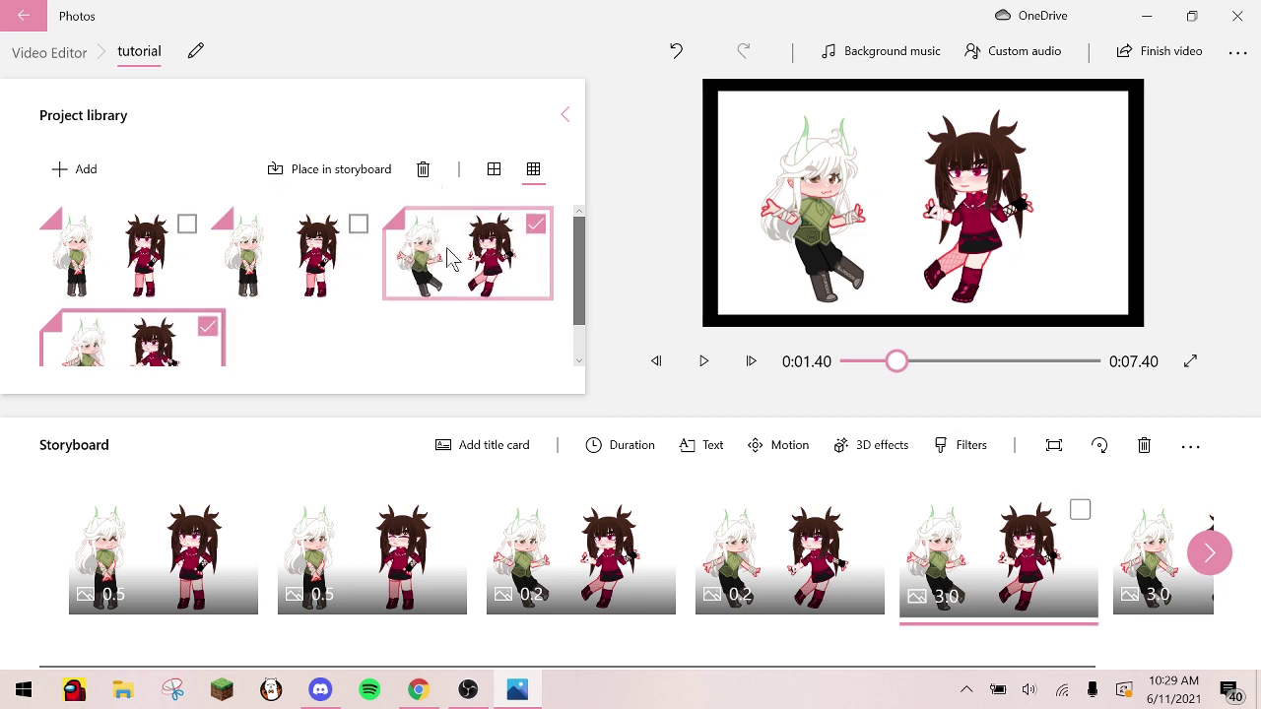
left_click_drag(450, 259, 1252, 557)
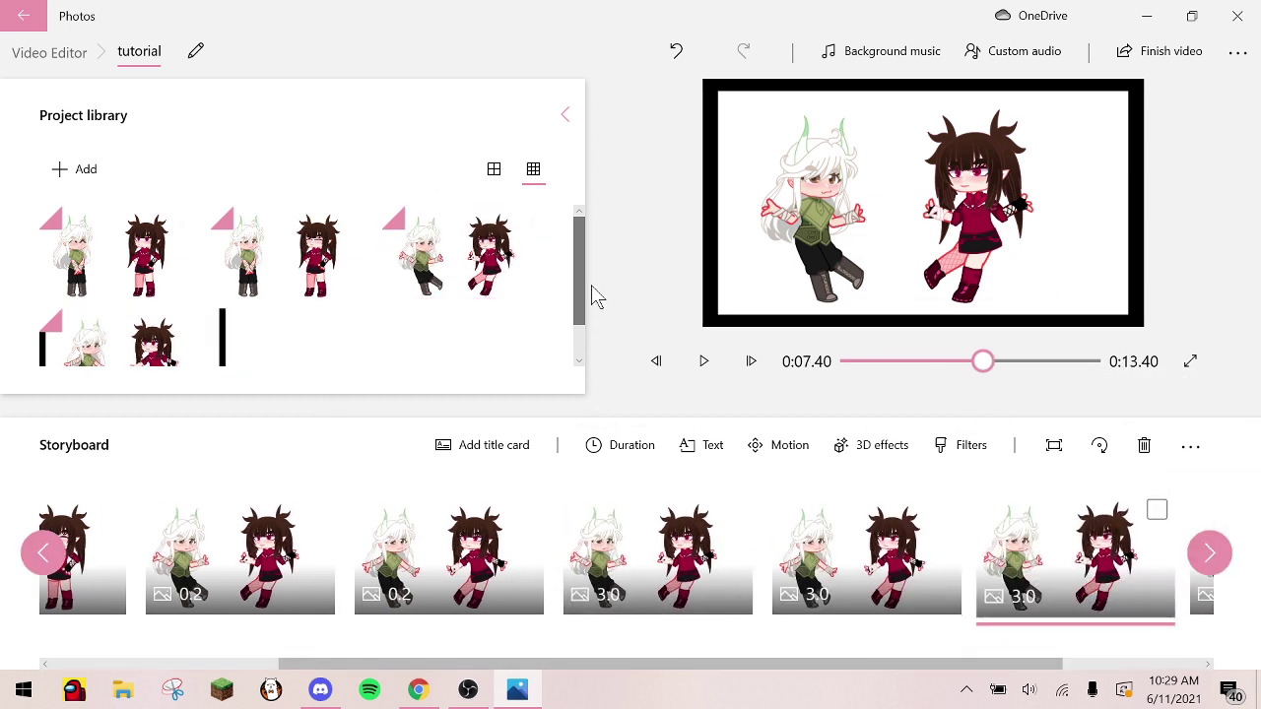
left_click(525, 248)
left_click(63, 411)
left_click(189, 344)
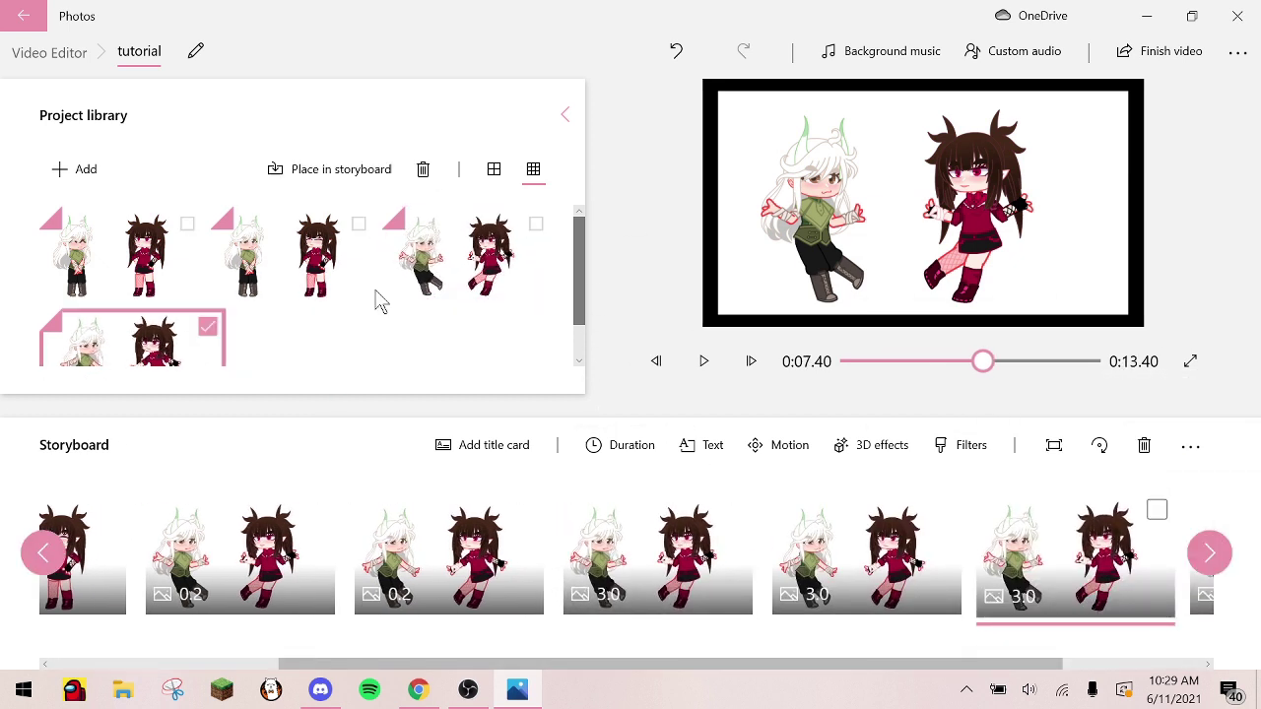
left_click(503, 246)
left_click_drag(502, 247, 1252, 552)
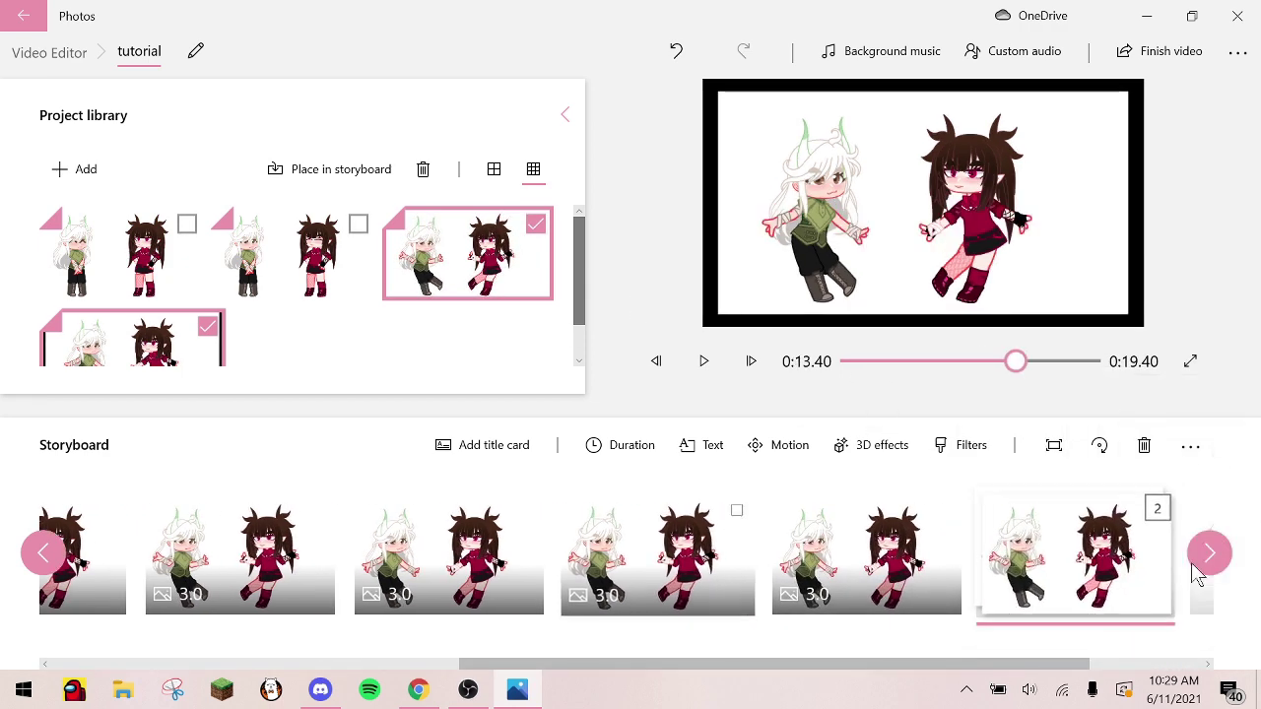
Remove the black bars from the last three clips in the storyboard
left_click_drag(933, 655, 1045, 660)
left_click(1168, 552)
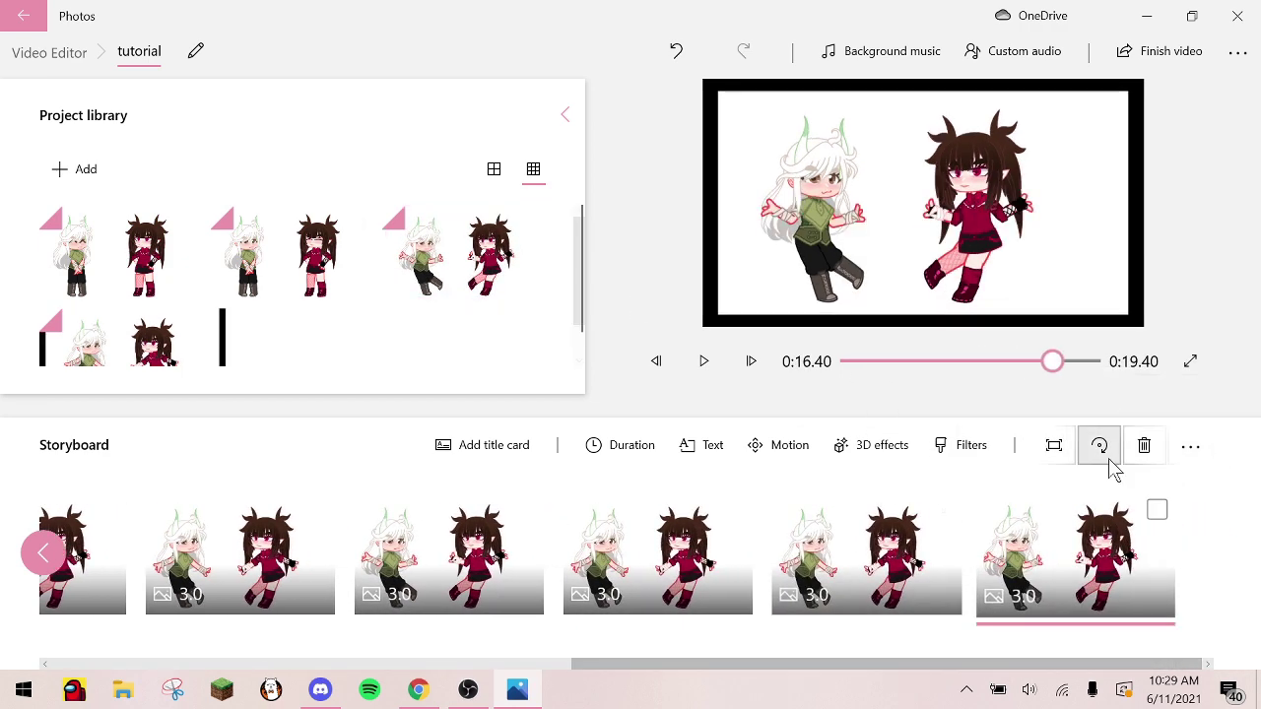
left_click(1054, 446)
left_click(1066, 378)
left_click(936, 523)
left_click(1054, 446)
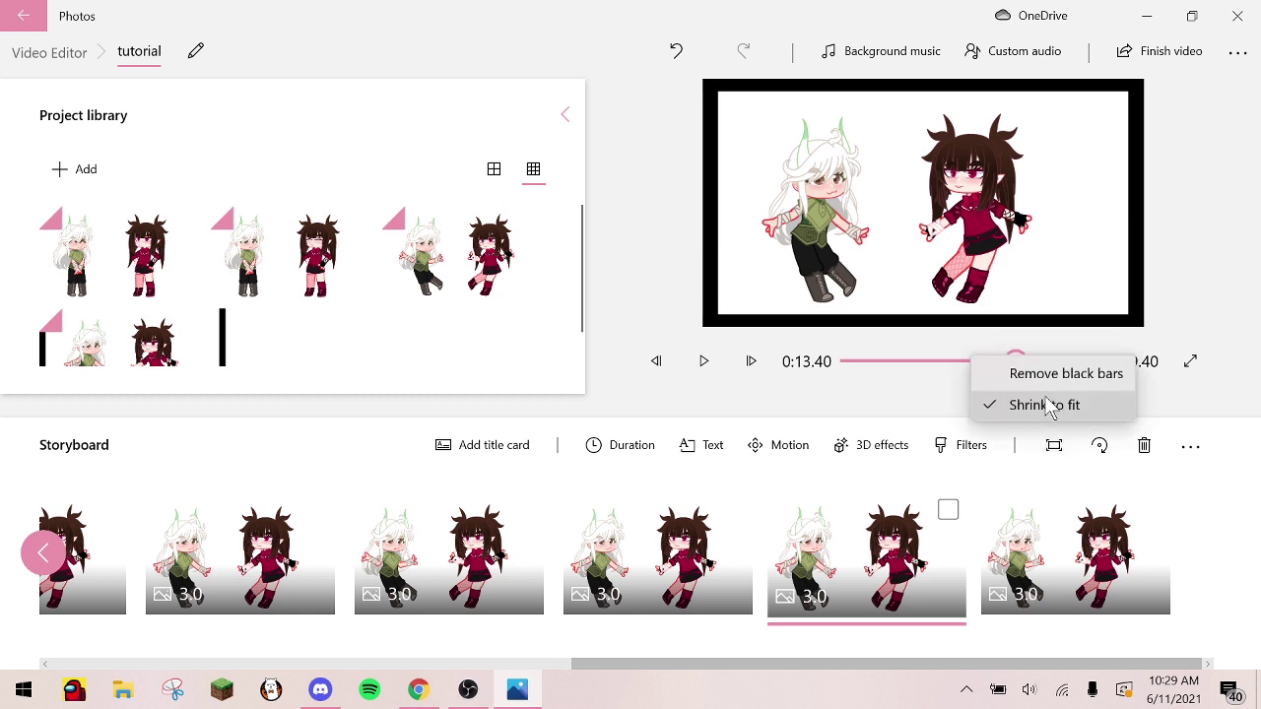
left_click(1066, 378)
left_click(690, 537)
left_click(1053, 446)
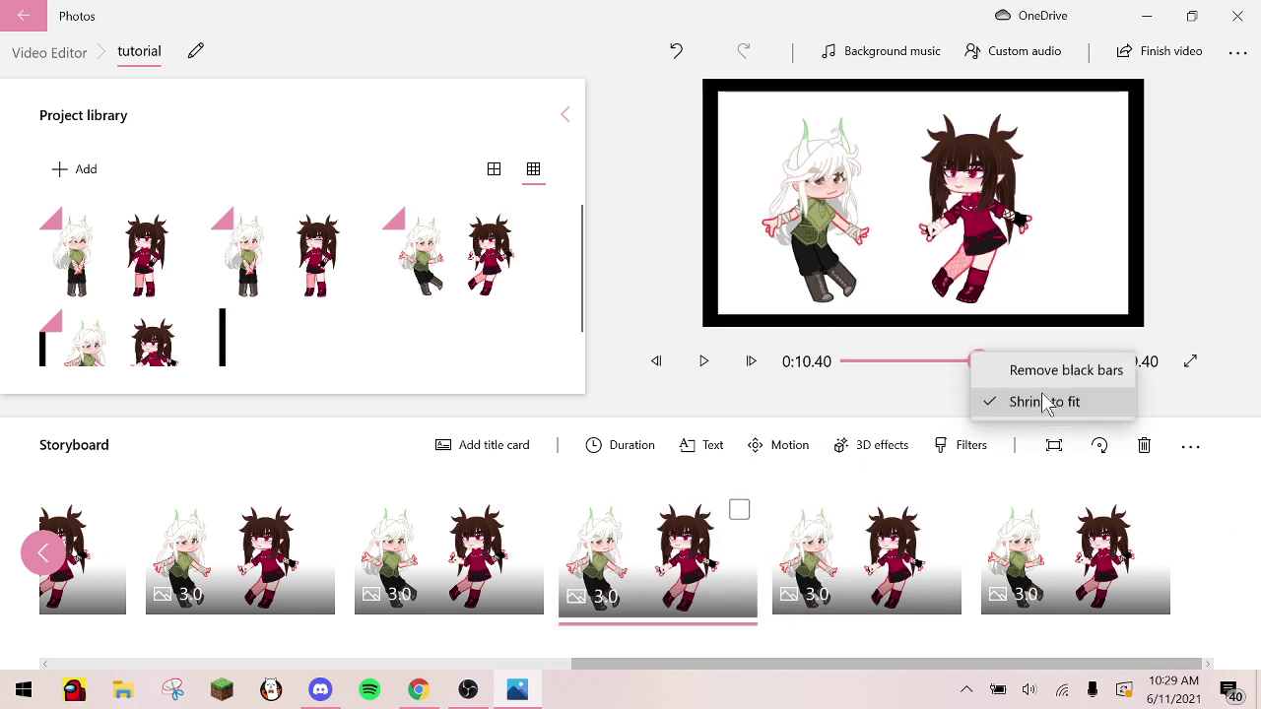
left_click(1066, 378)
Remove the black bars from the first three of the six newly added storyboard clips
left_click(436, 601)
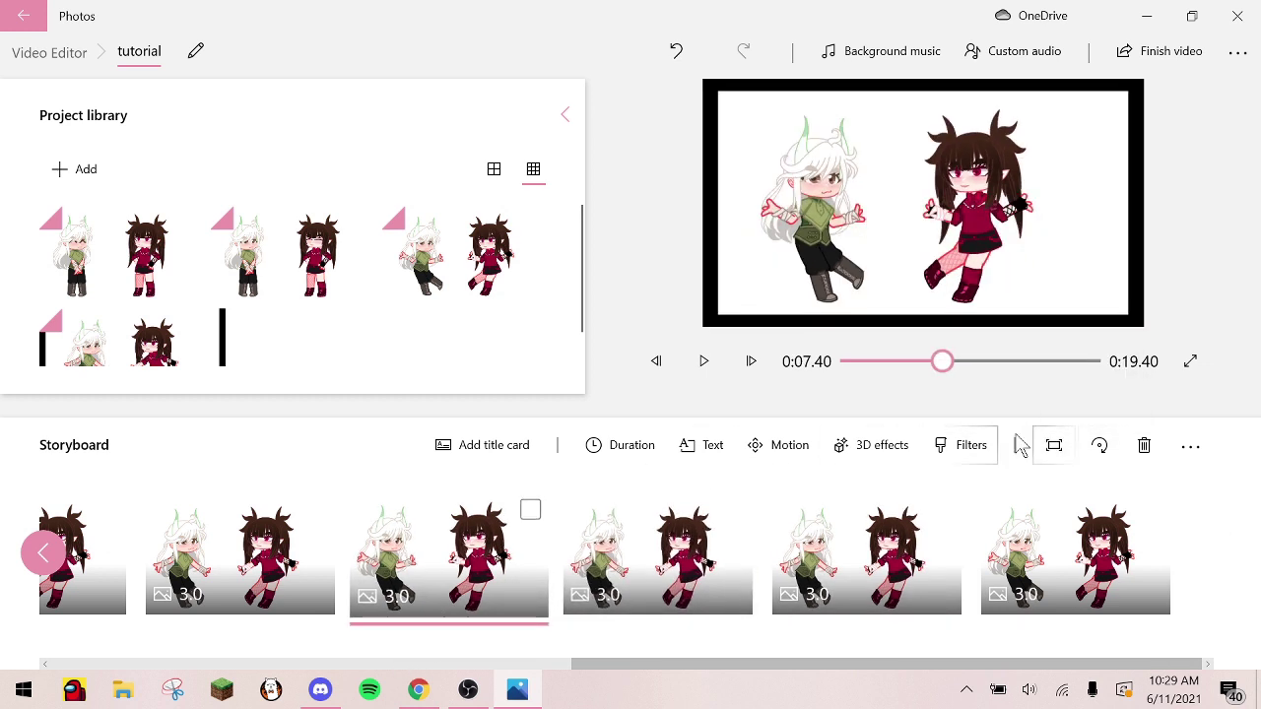
left_click(1054, 445)
left_click(1066, 377)
scroll(936, 660, "left", 5)
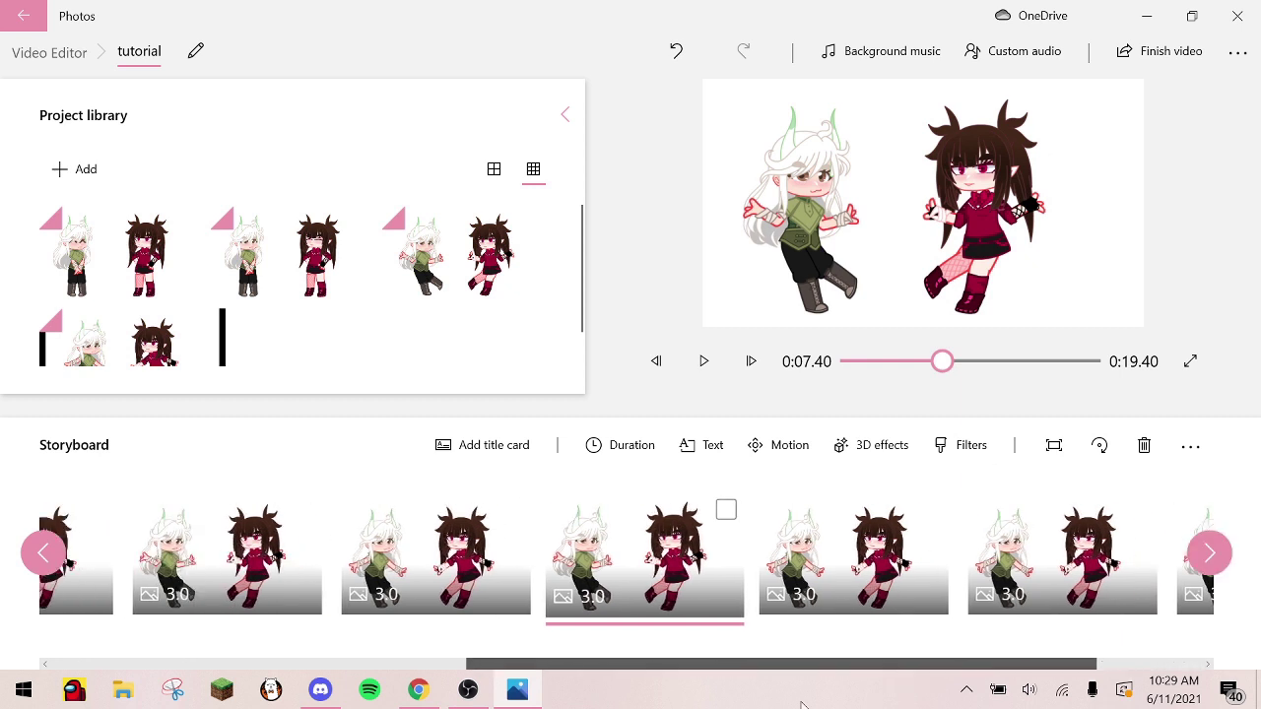
left_click(710, 552)
left_click(1054, 446)
left_click(1067, 377)
left_click(483, 542)
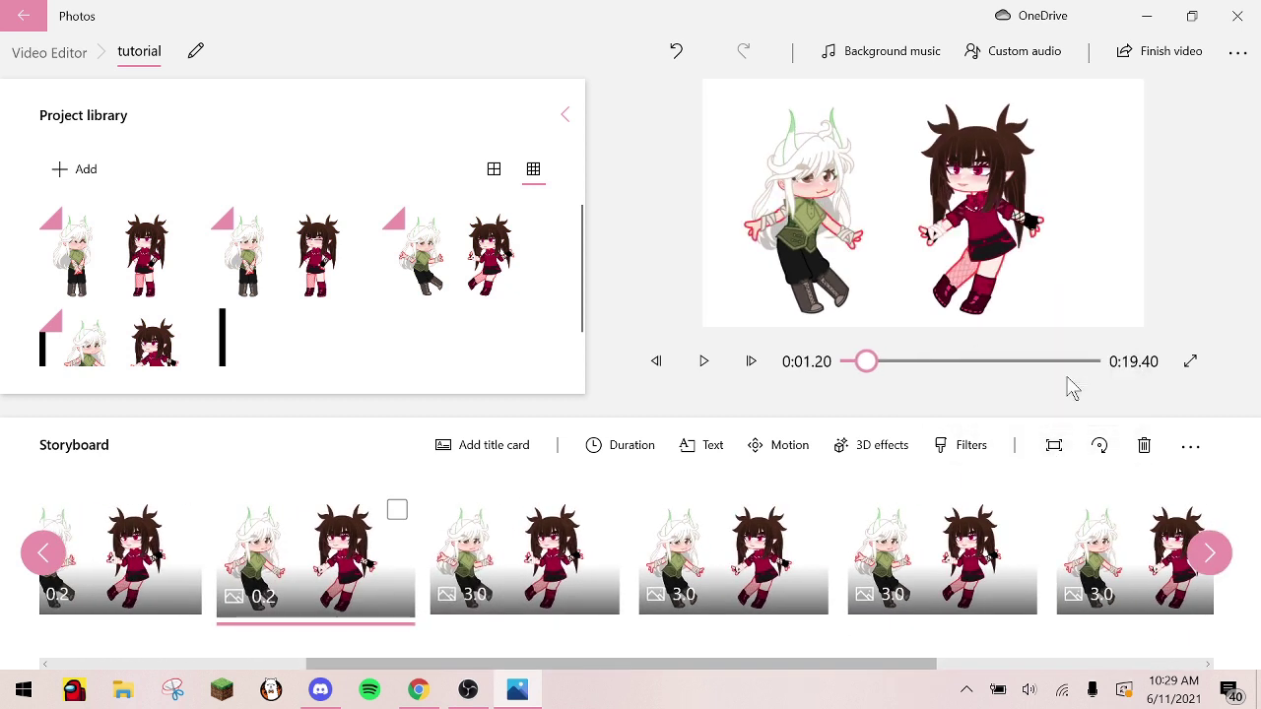
left_click(1053, 445)
left_click(1067, 378)
Select all six newly added 3-second clips and set their duration to 0.2 seconds together
left_click(602, 512)
left_click(814, 509)
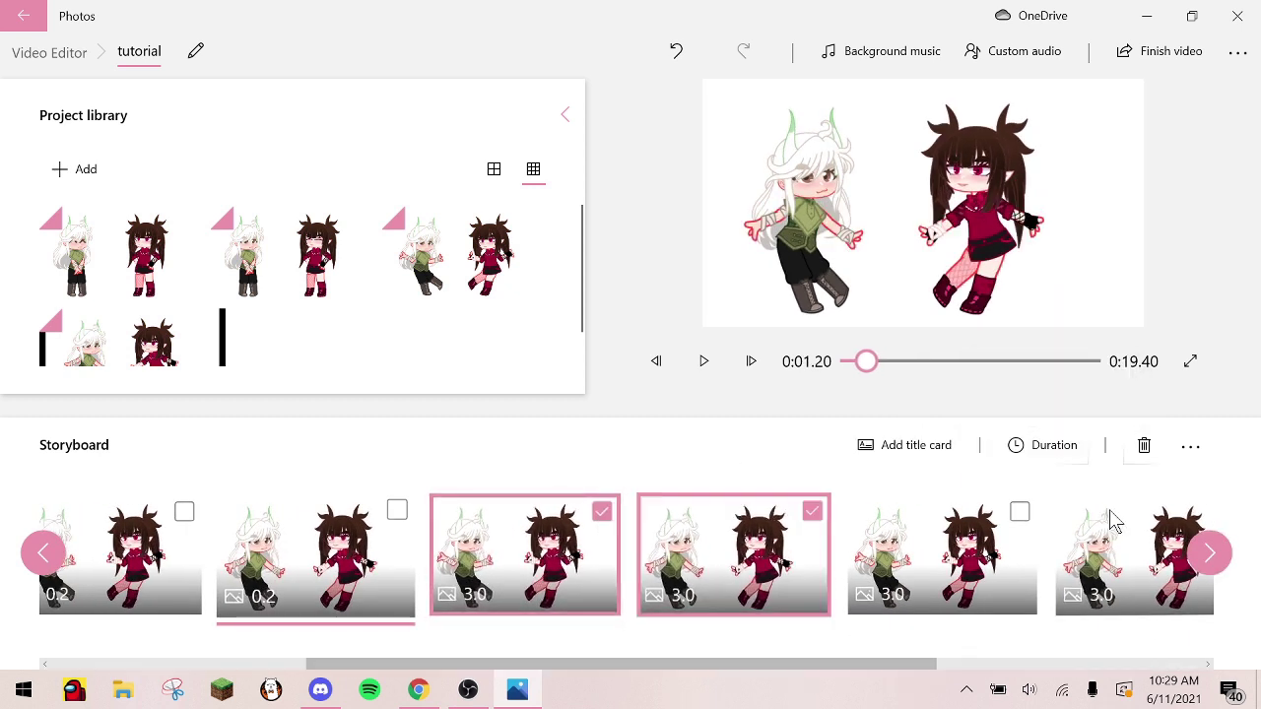
left_click(1020, 511)
scroll(941, 675, "right", 1)
scroll(941, 667, "right", 5)
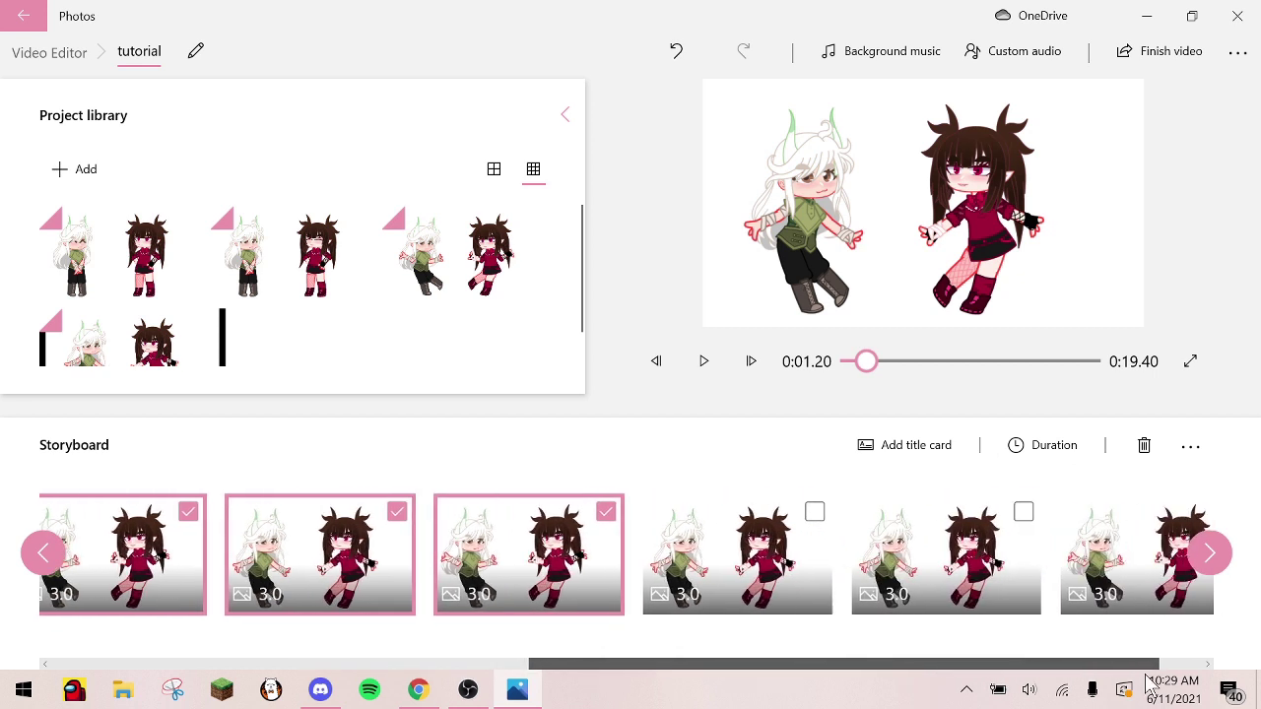
left_click(1152, 512)
left_click(730, 522)
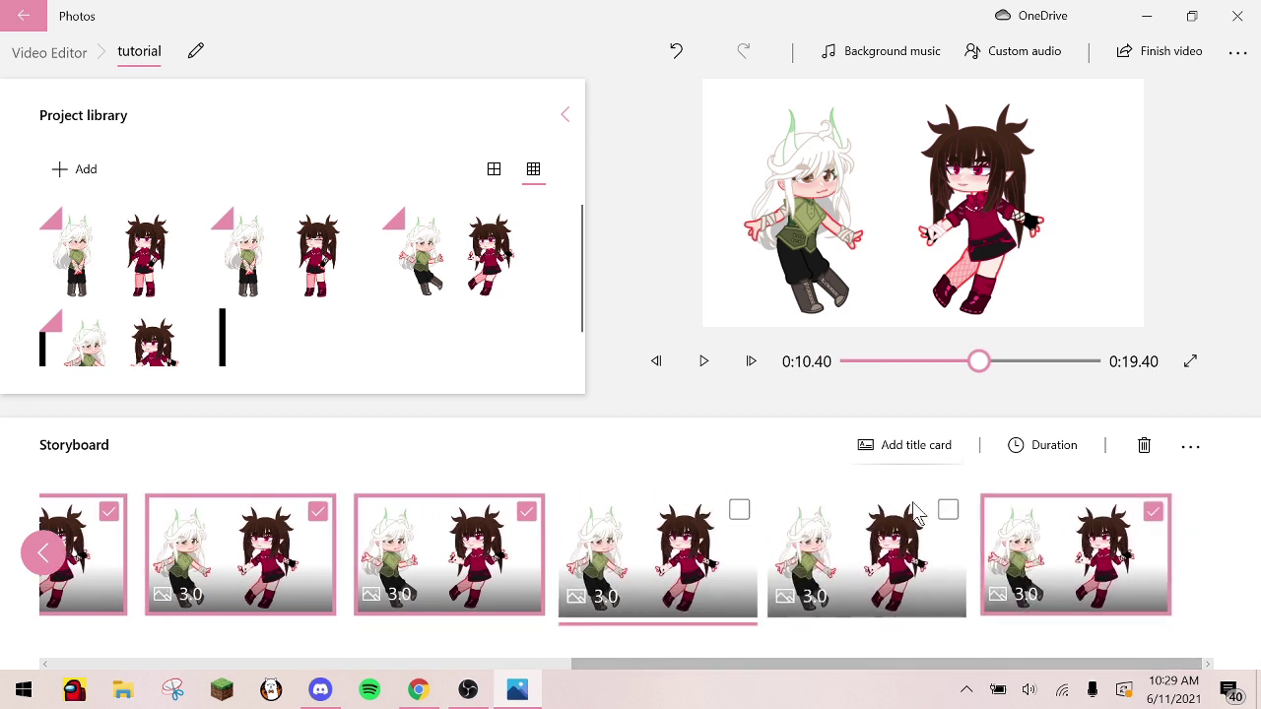
left_click(739, 512)
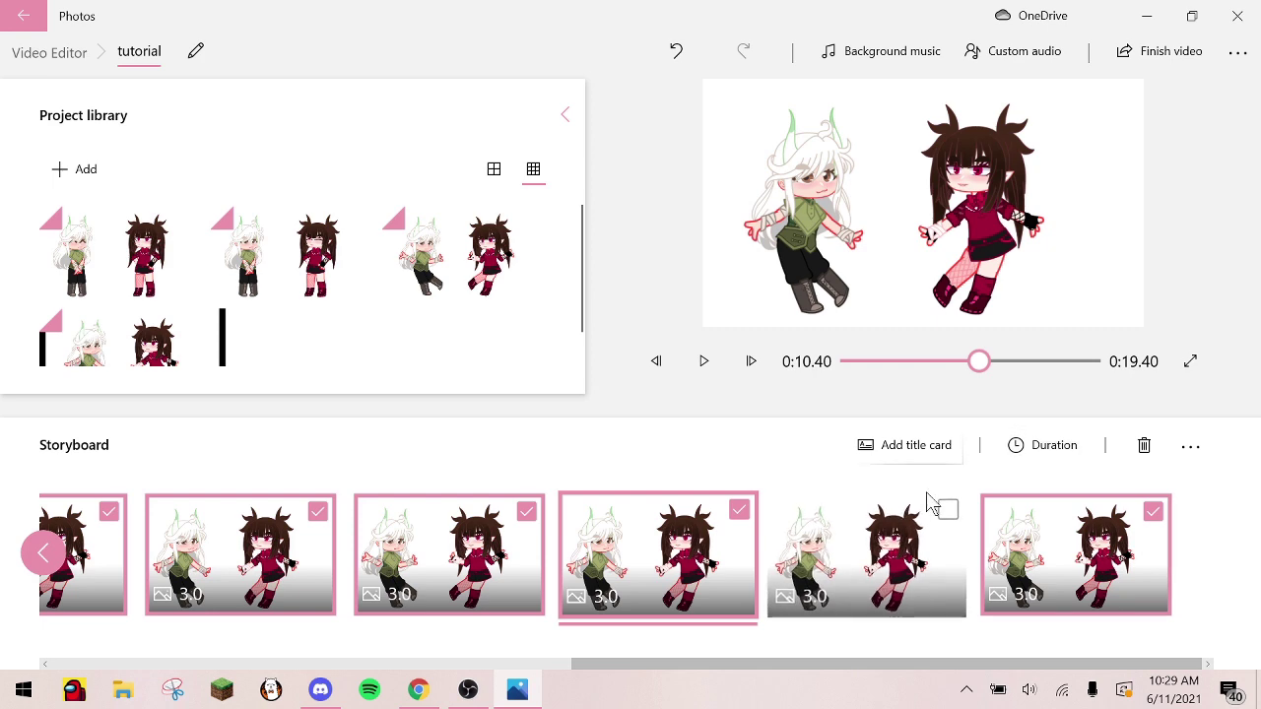
left_click(944, 512)
left_click(1017, 449)
type("0.2")
key("Return")
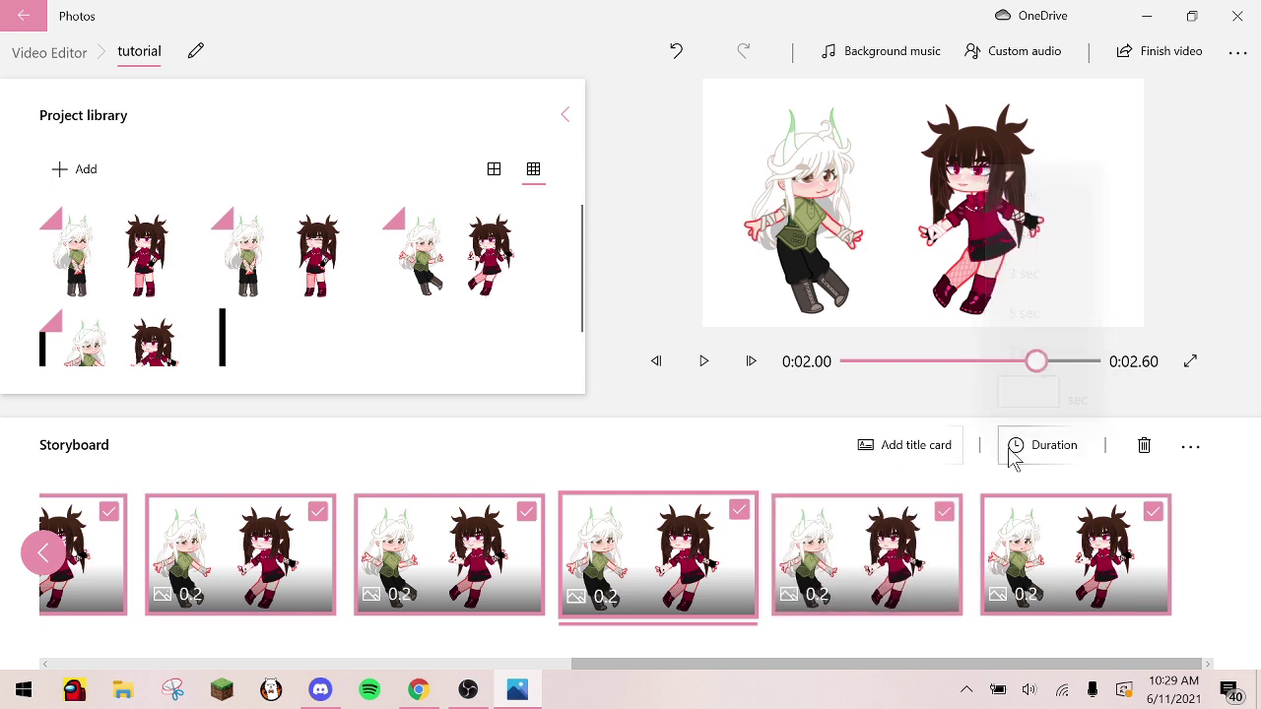
left_click(670, 552)
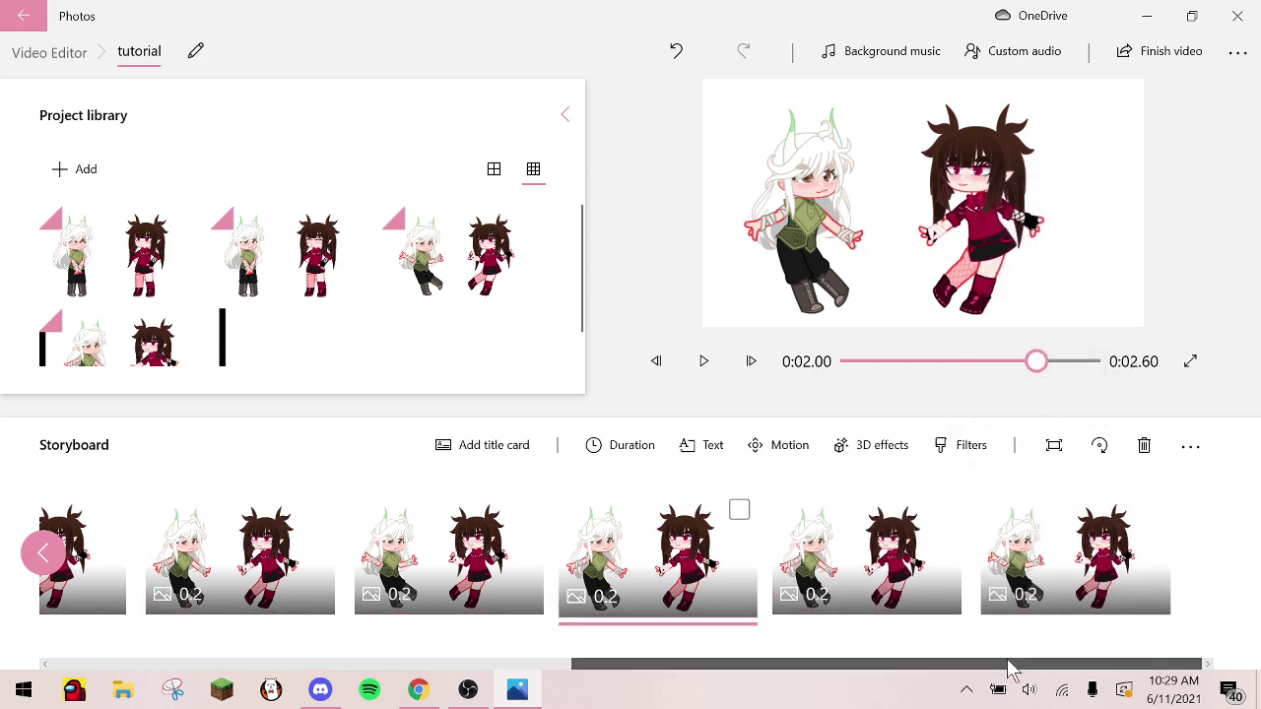
Add the audio file "Im bored" from the Videos folder as custom audio
left_click_drag(1008, 668, 116, 668)
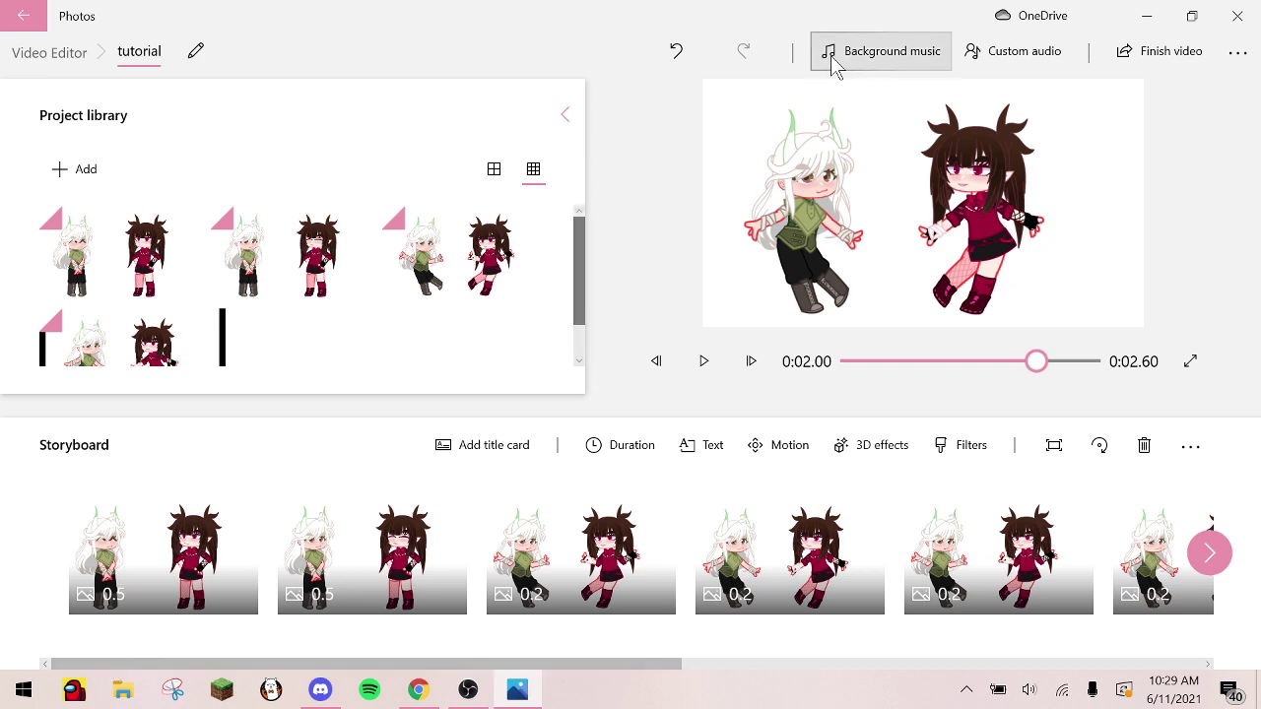
left_click(1030, 56)
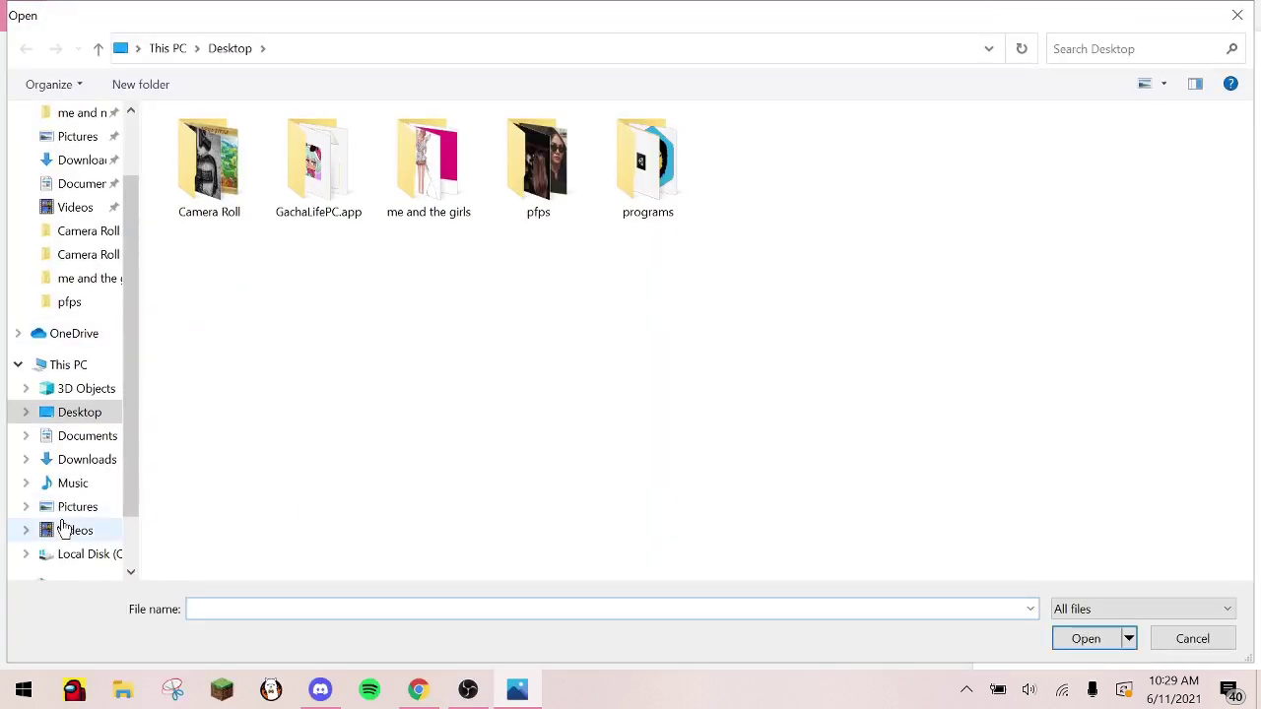
left_click(65, 529)
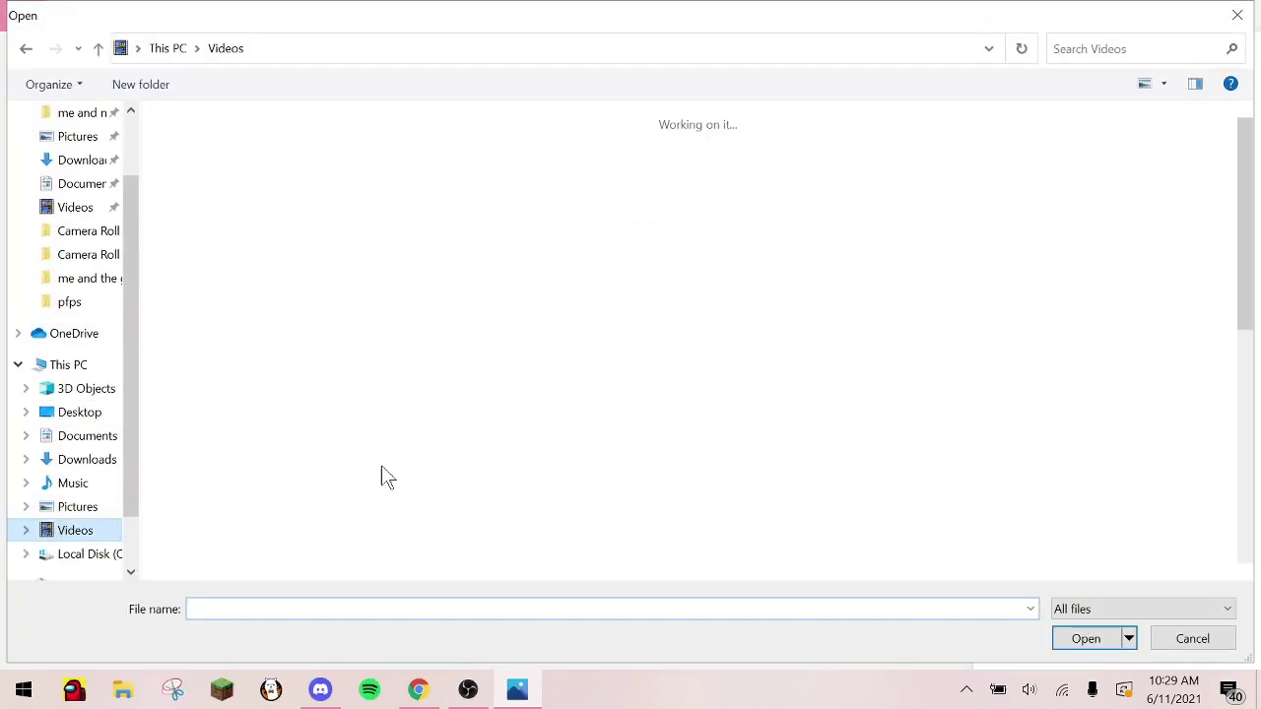
left_click(858, 258)
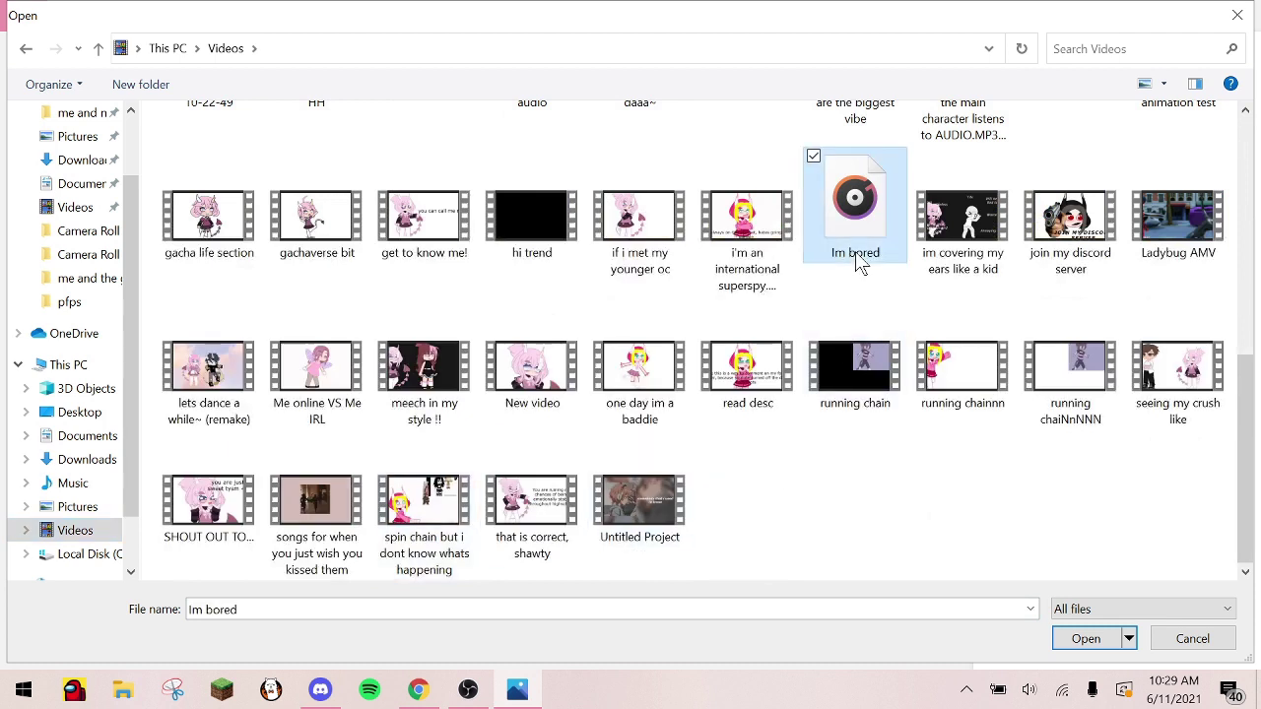
double_click(857, 258)
Stretch the custom audio clip to cover the video from start to end and apply it
left_click_drag(789, 591, 30, 561)
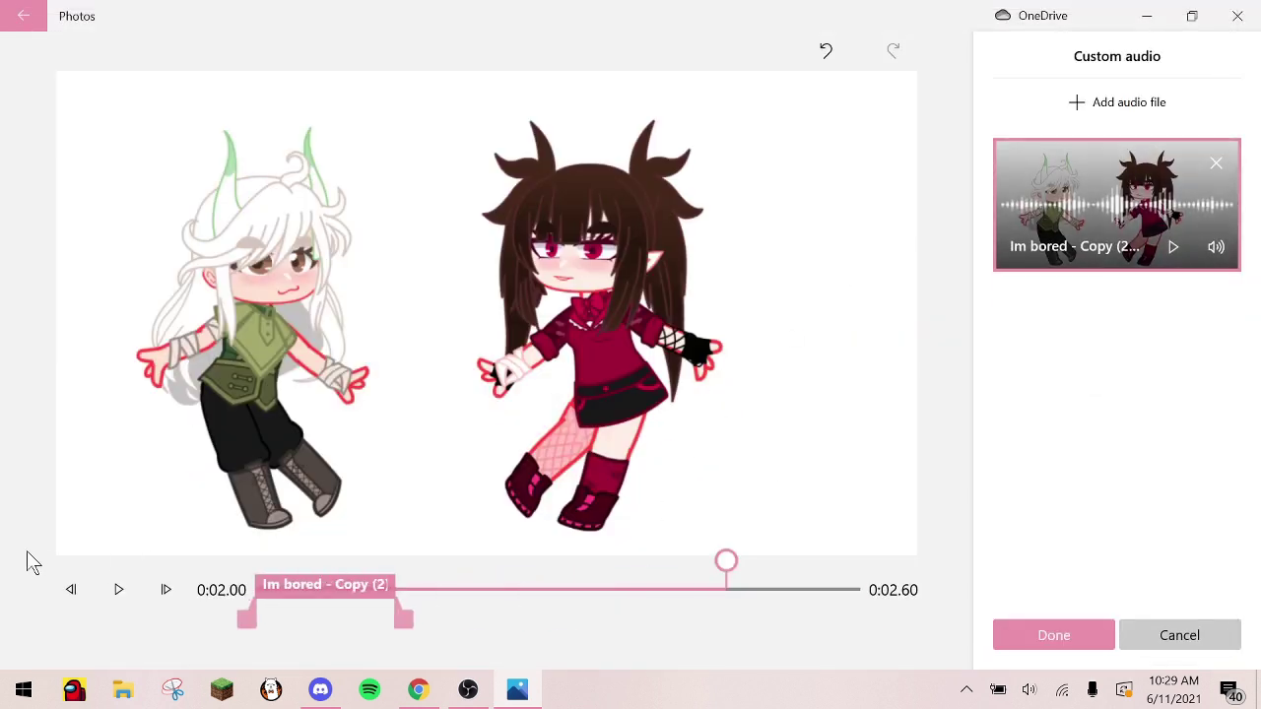
left_click_drag(412, 619, 860, 618)
left_click(1068, 641)
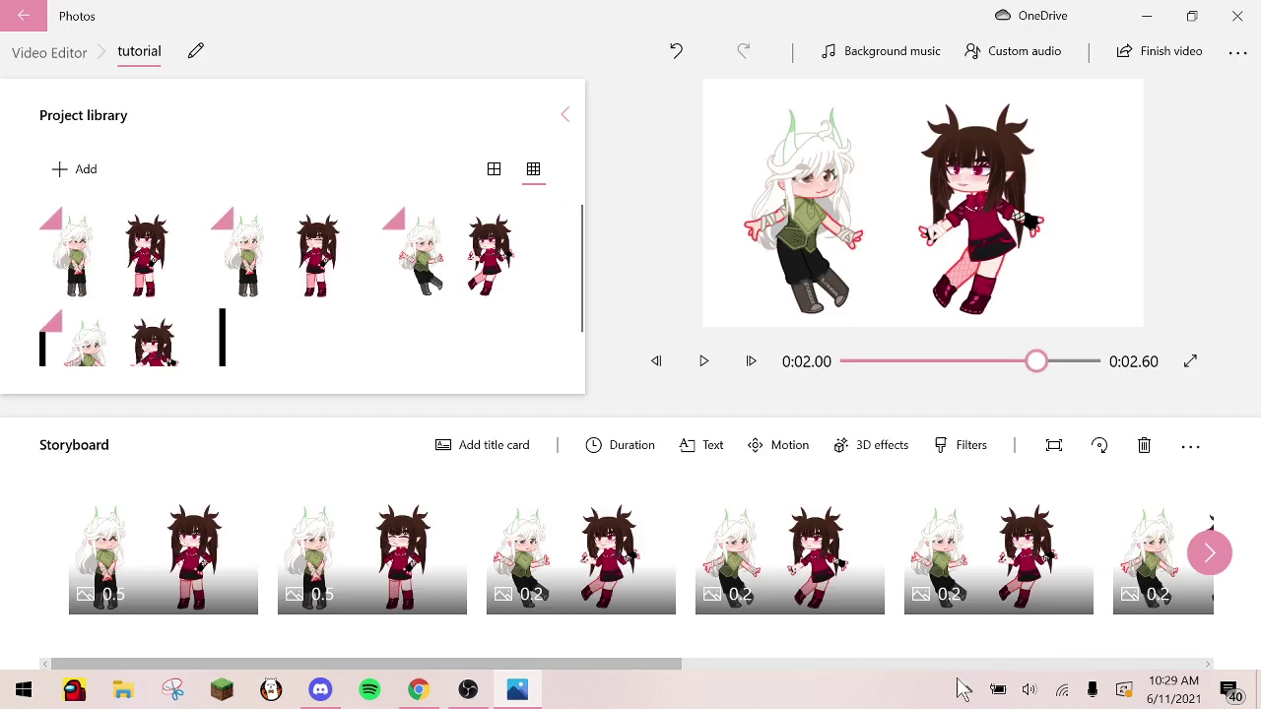
Preview the animation, then view the video export settings and close them without exporting
left_click(176, 581)
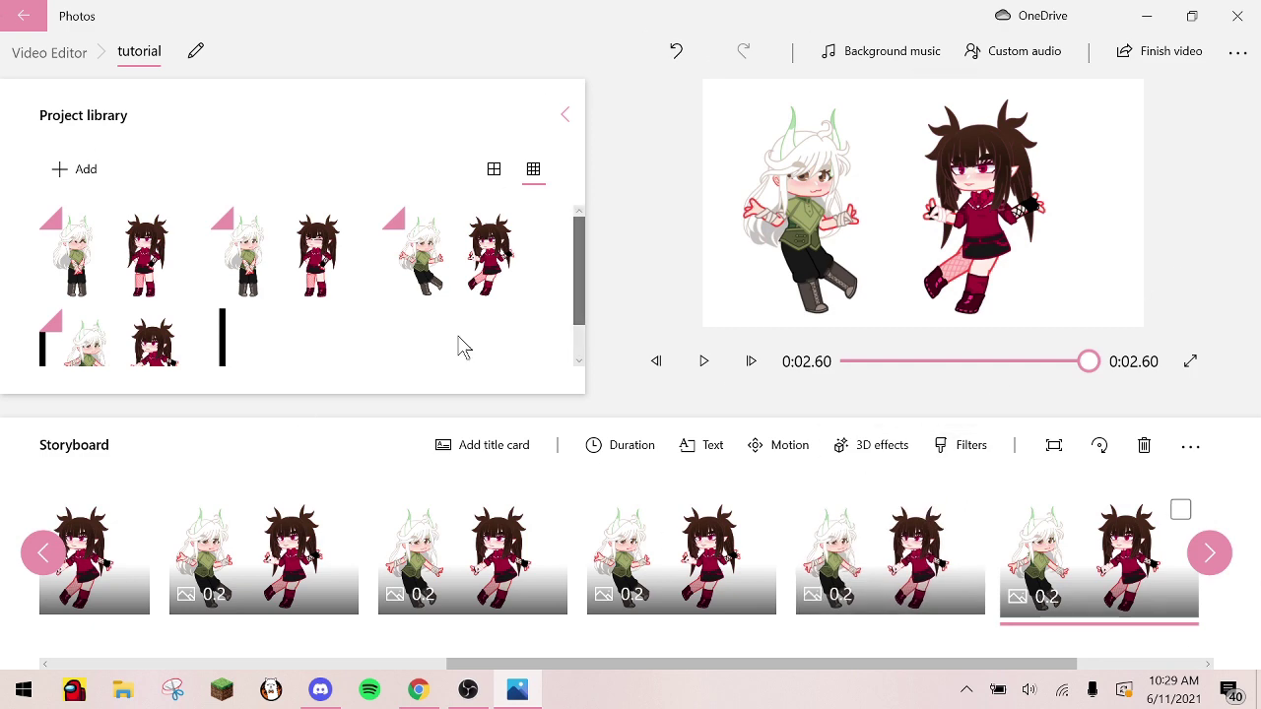
left_click(1158, 50)
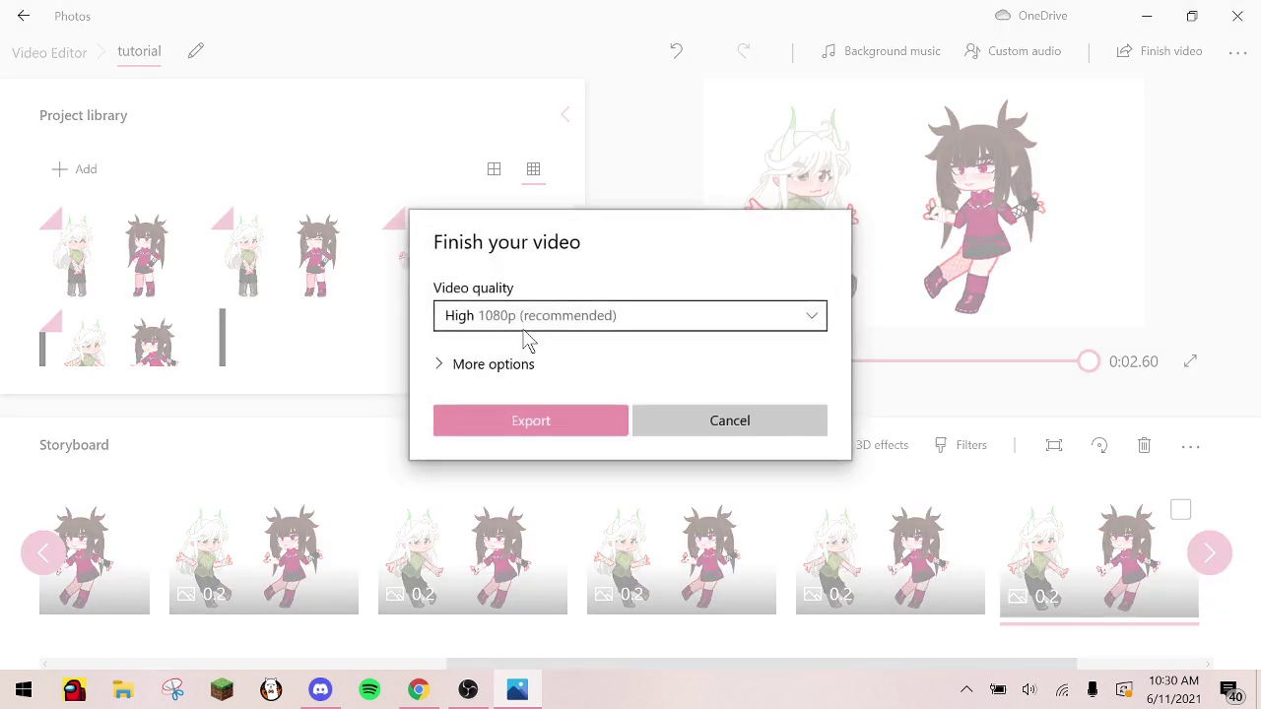
left_click(809, 437)
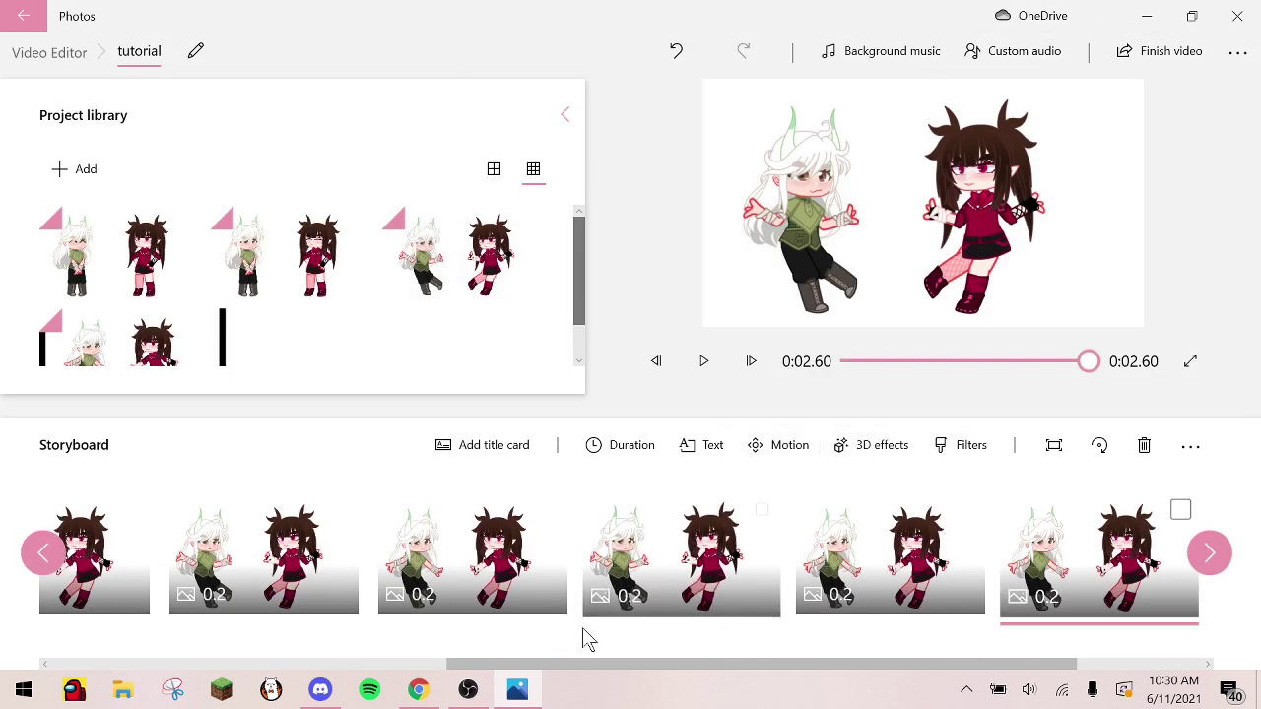